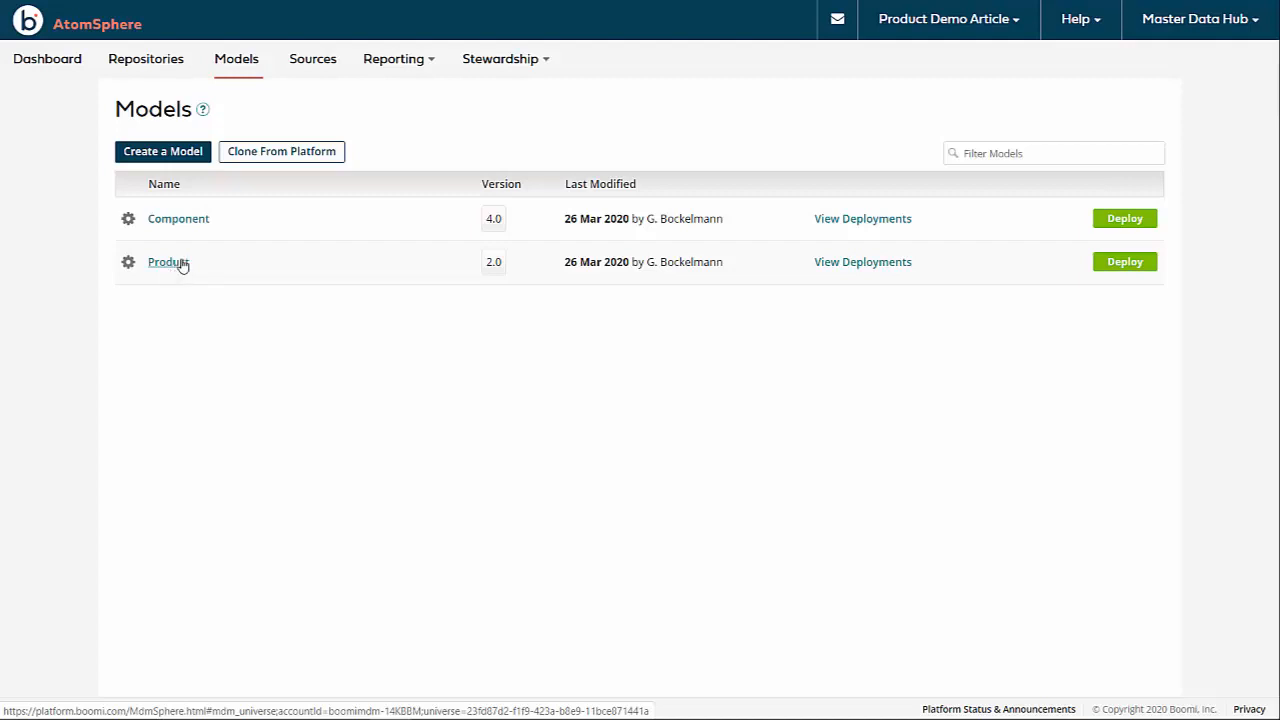
# Open the Component model and examine its name and root element, fields, match rules and record title format
pyautogui.click(179, 221)
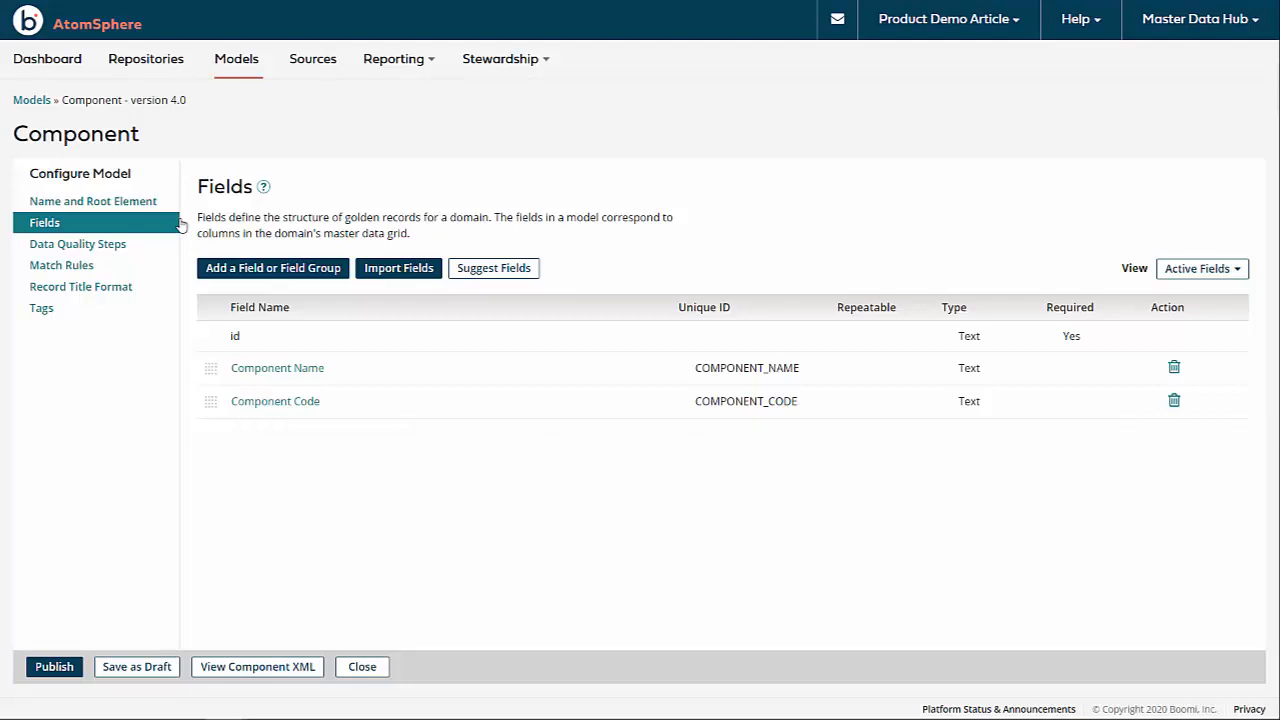
pyautogui.click(140, 201)
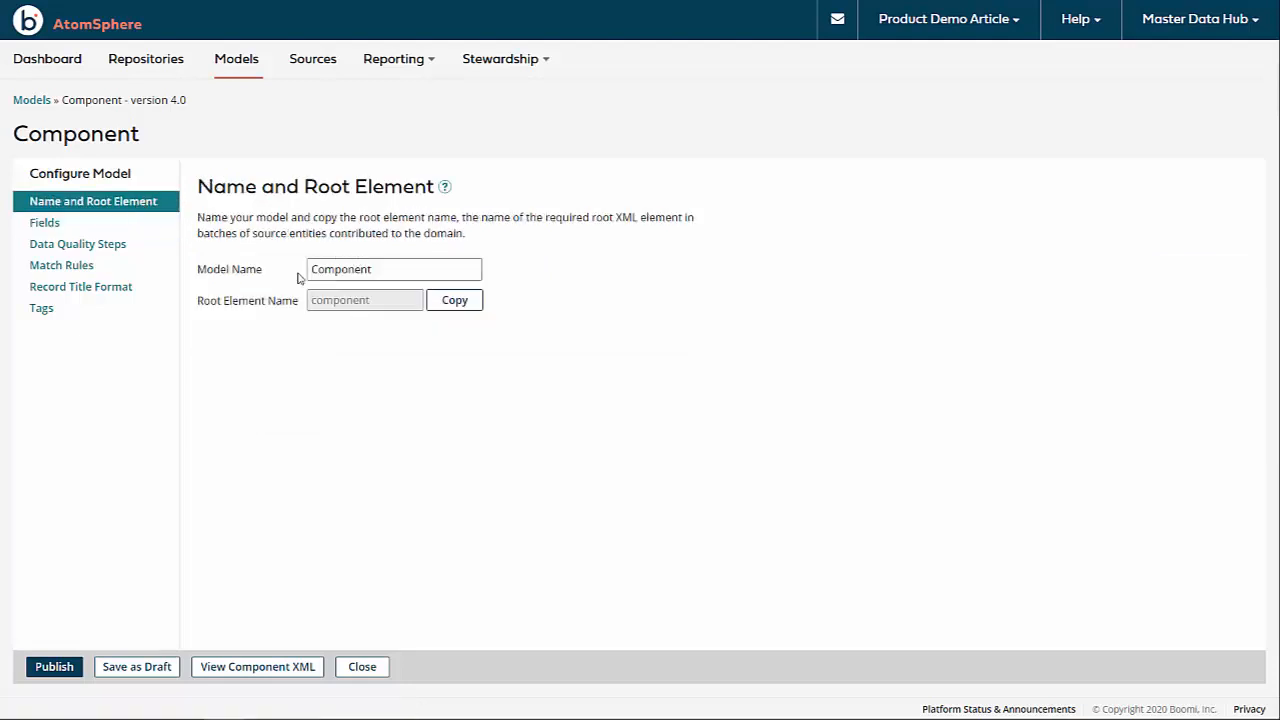
pyautogui.click(45, 223)
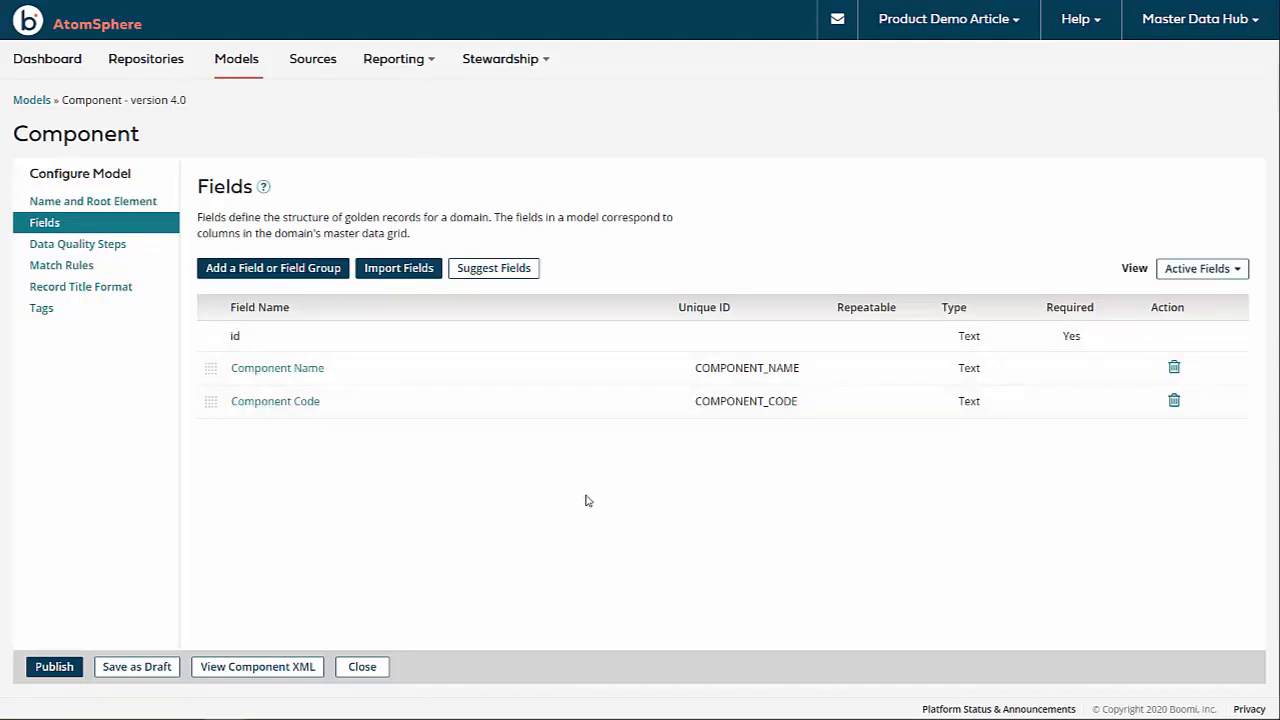
pyautogui.click(61, 268)
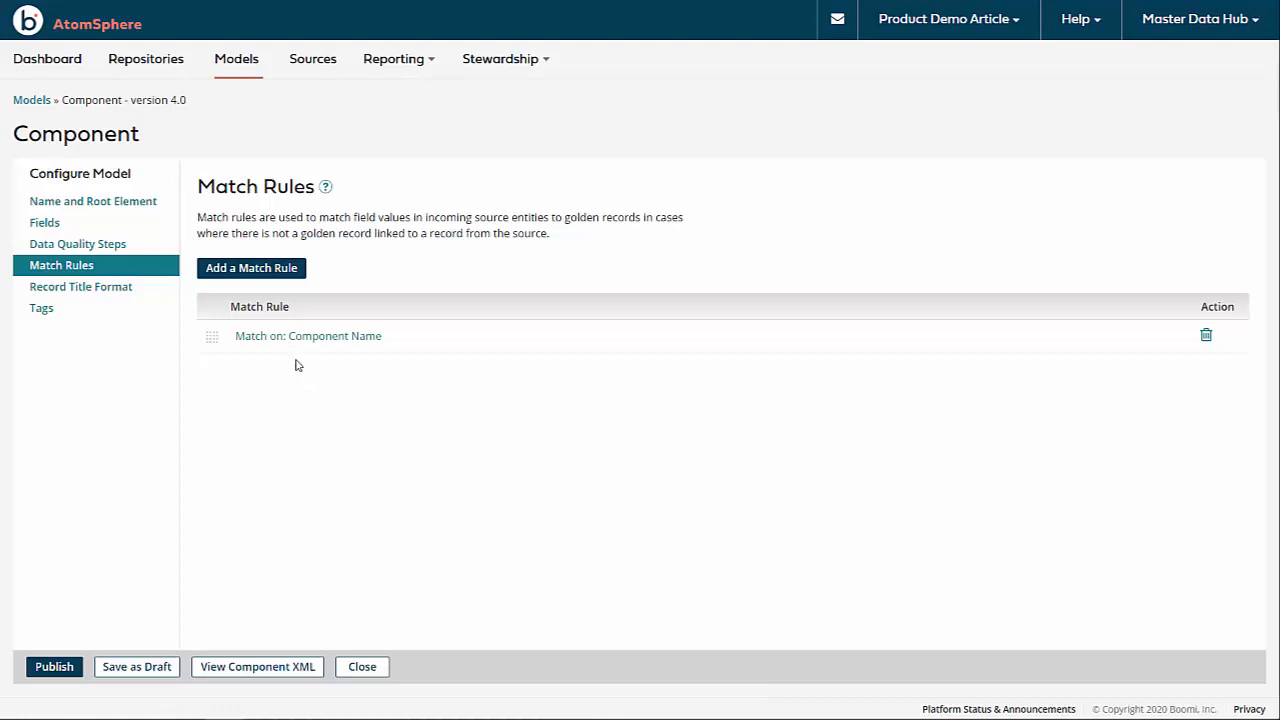
pyautogui.click(69, 292)
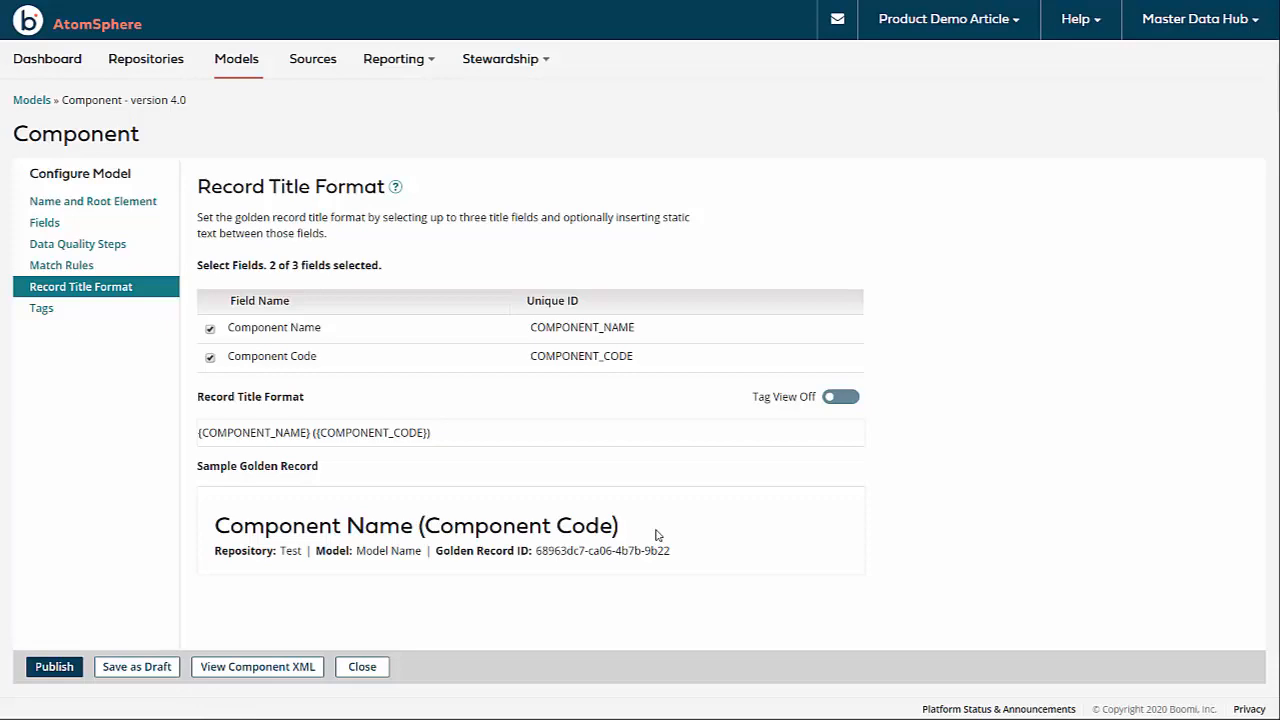
# Compare the Component model's id field with the source IDs in the Master Data Hub diagram slide
pyautogui.hotkey('alt', 'Tab')
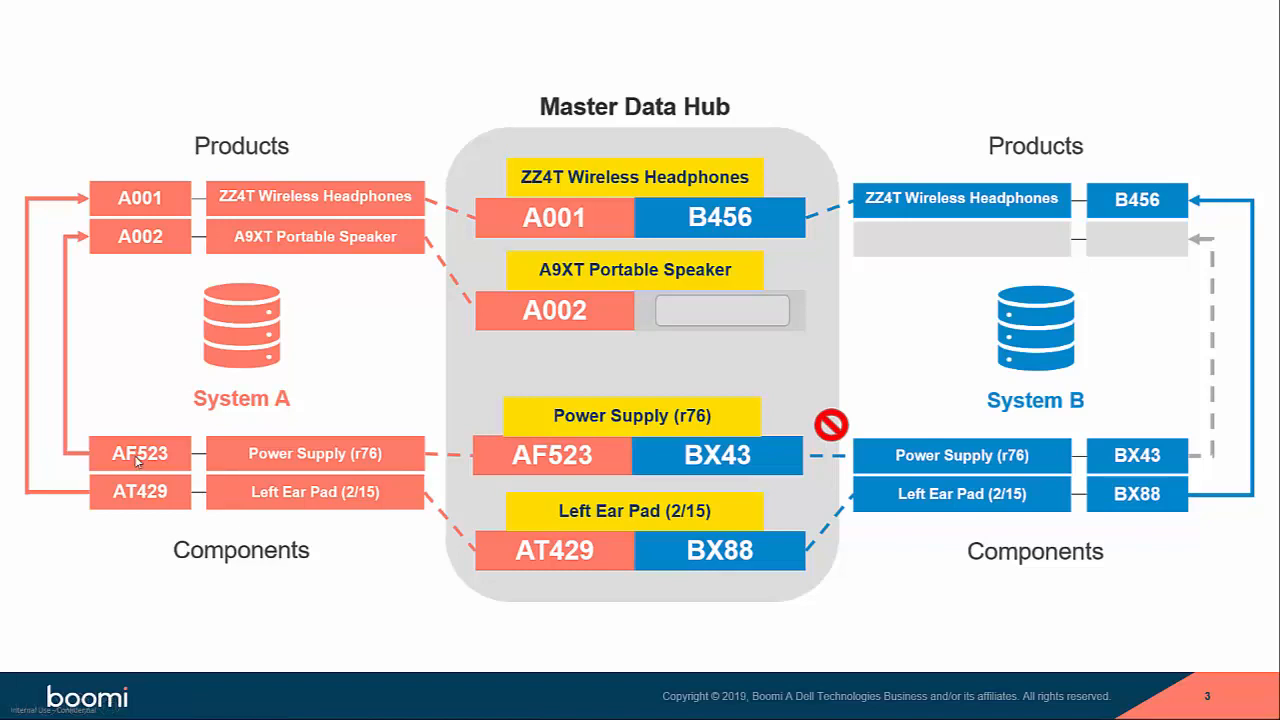
pyautogui.hotkey('alt', 'Tab')
pyautogui.click(82, 223)
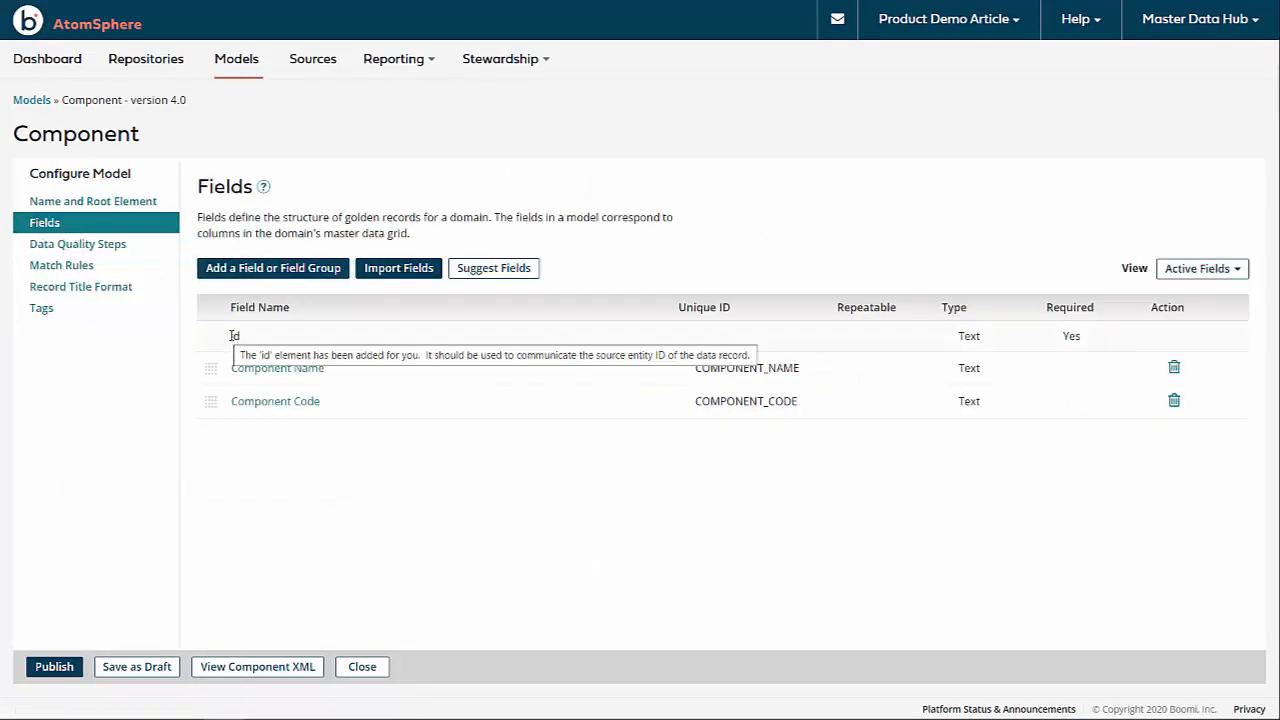
pyautogui.moveTo(236, 331)
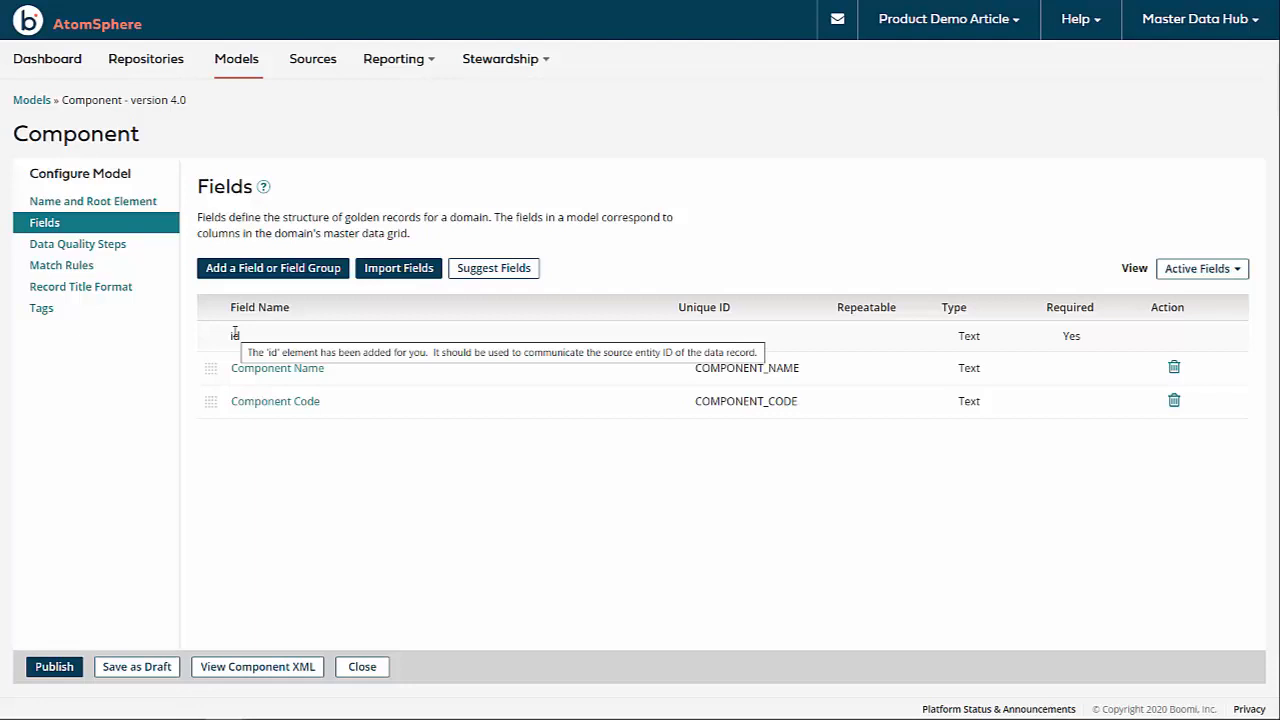
# Check the Component model's tags and fields, and view its deployments in the models list
pyautogui.click(42, 309)
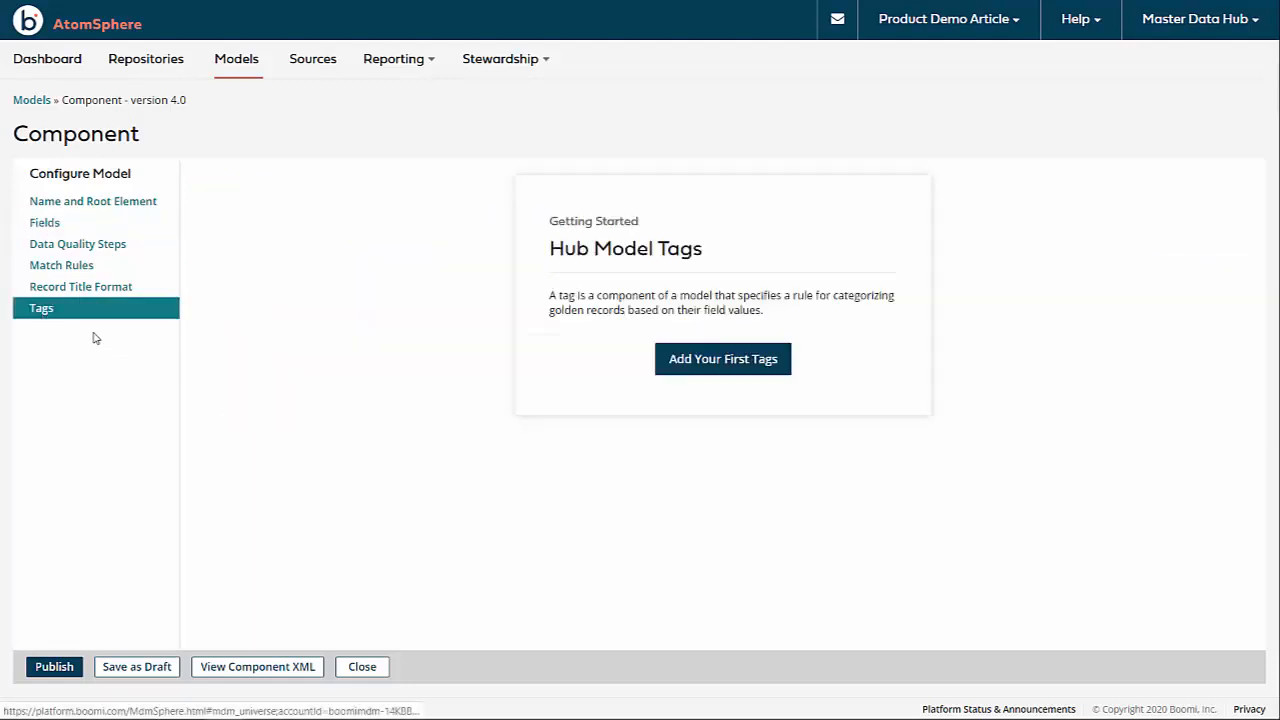
pyautogui.click(52, 223)
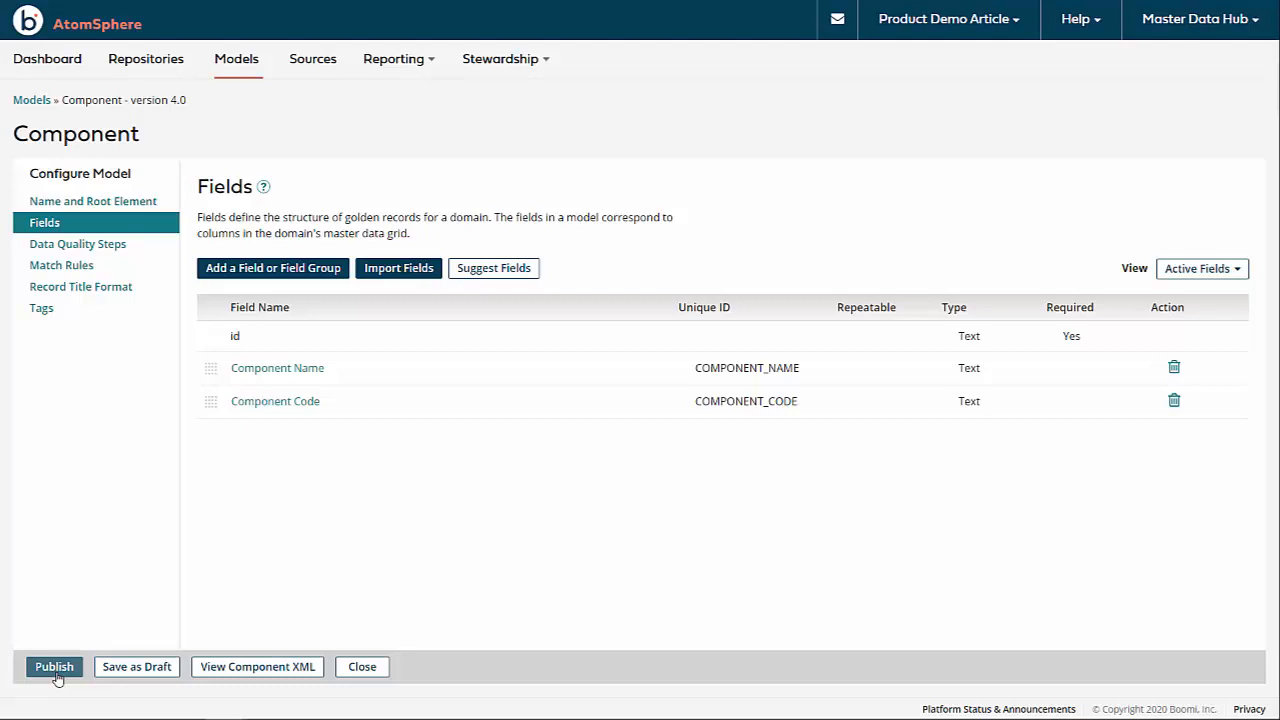
pyautogui.click(362, 667)
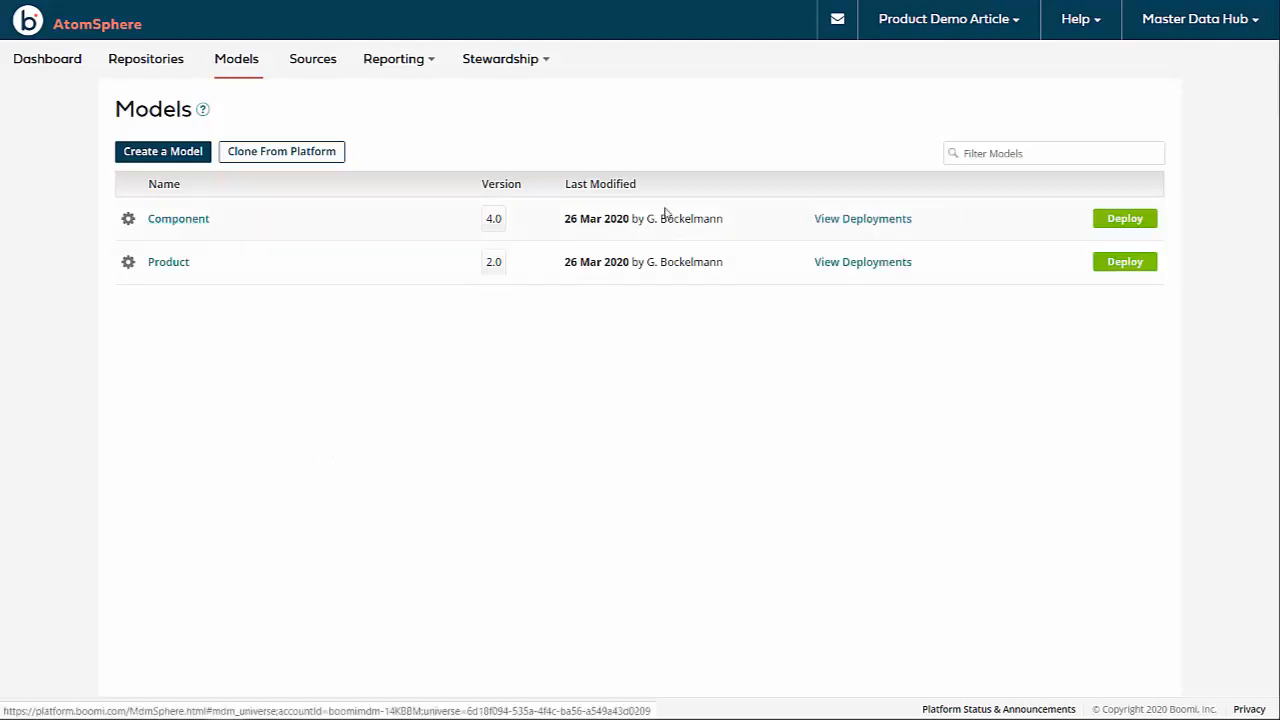
pyautogui.click(831, 220)
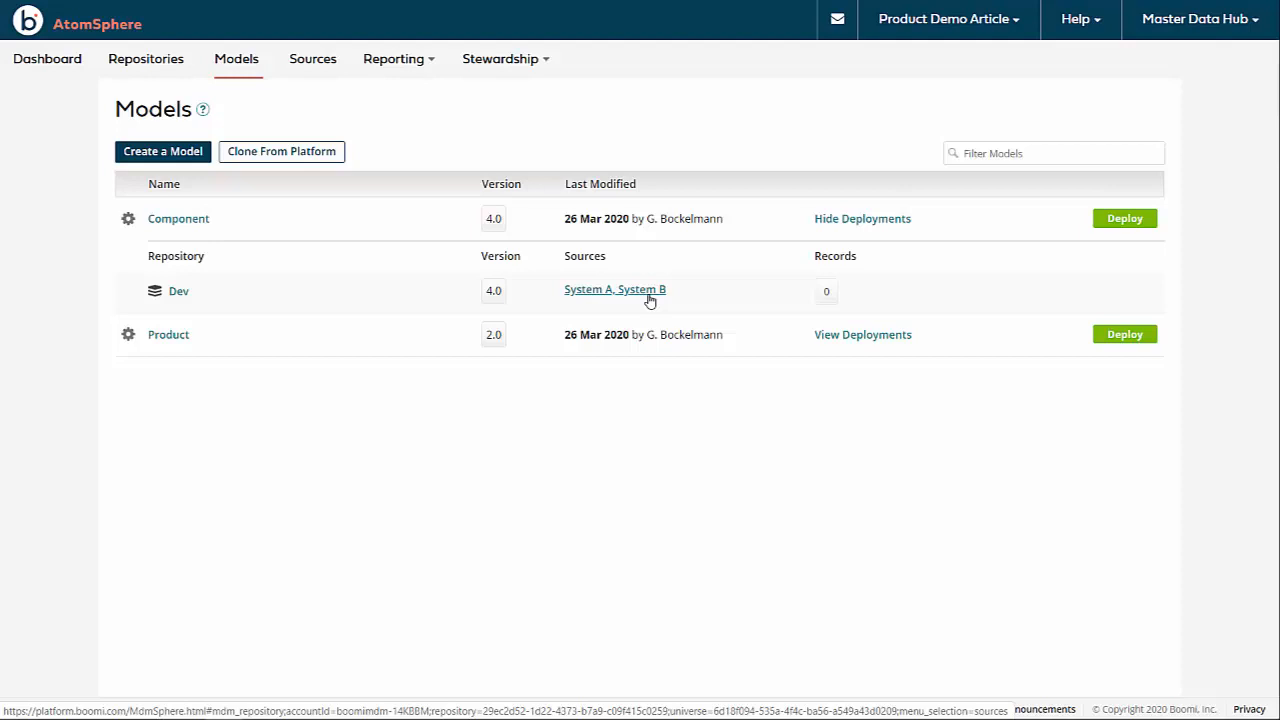
# Open the Product model and examine its root element name and fields alongside the Master Data Hub diagram
pyautogui.click(165, 337)
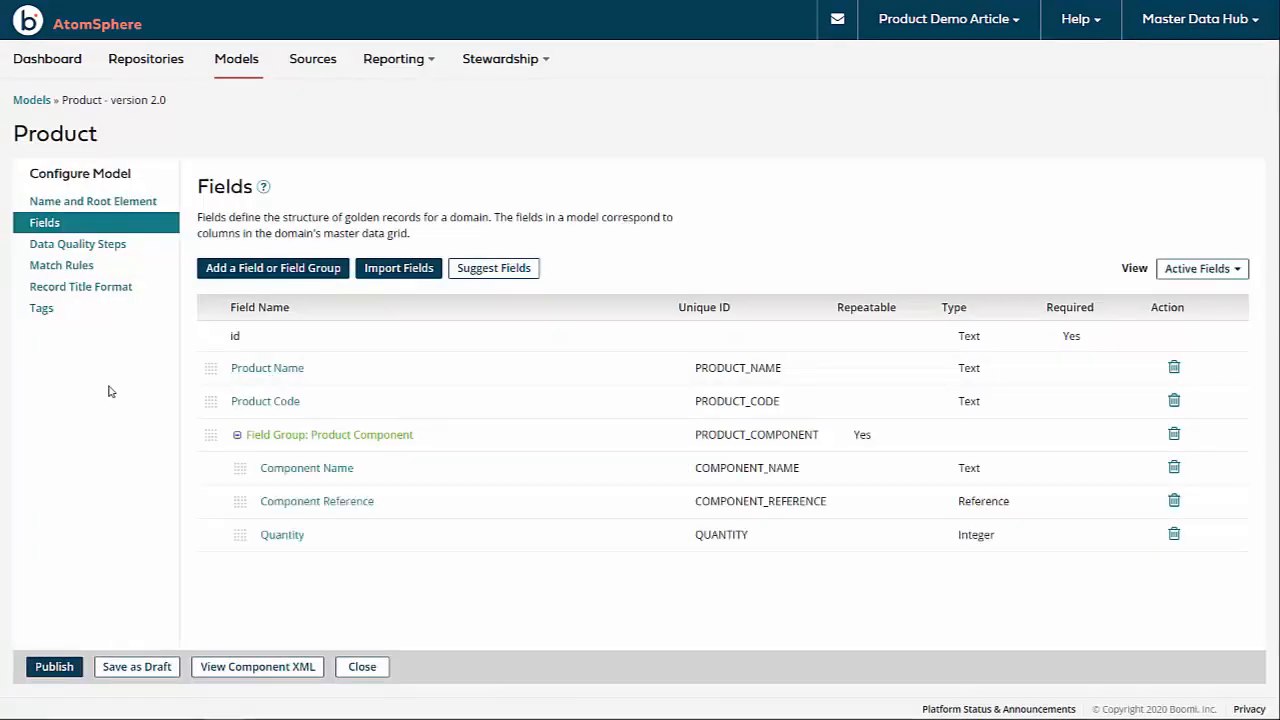
pyautogui.click(66, 201)
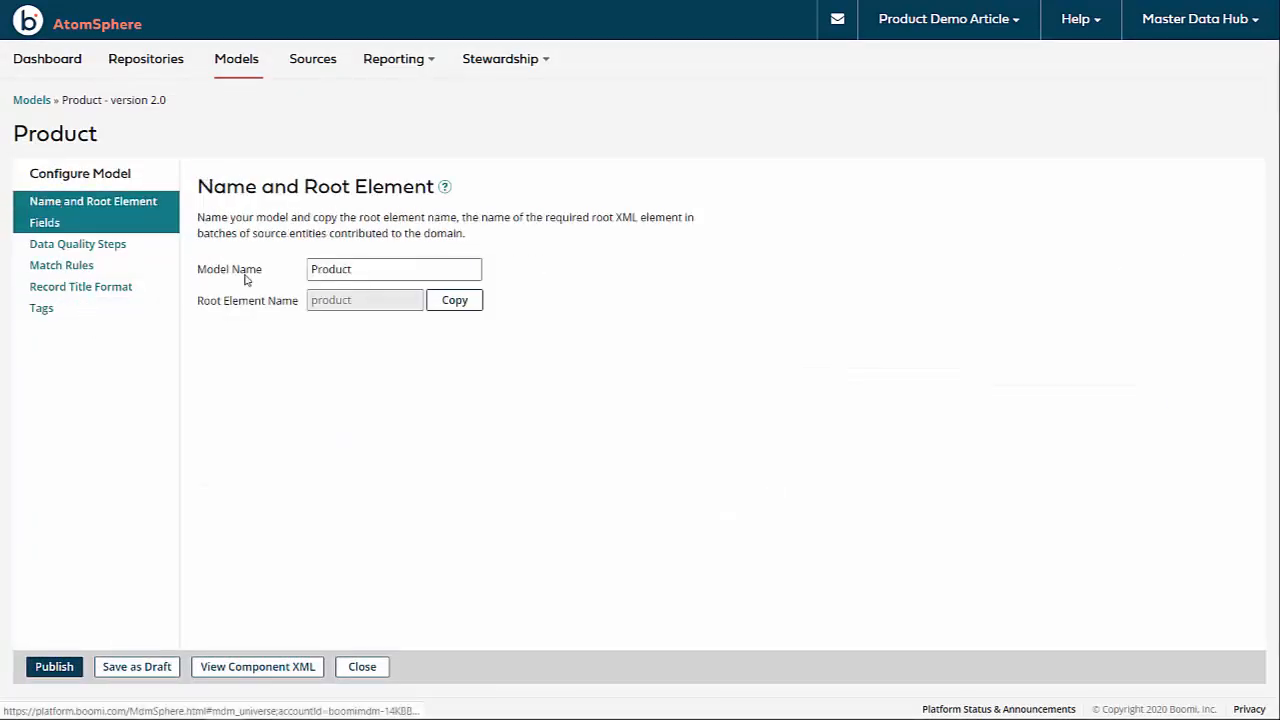
pyautogui.click(44, 223)
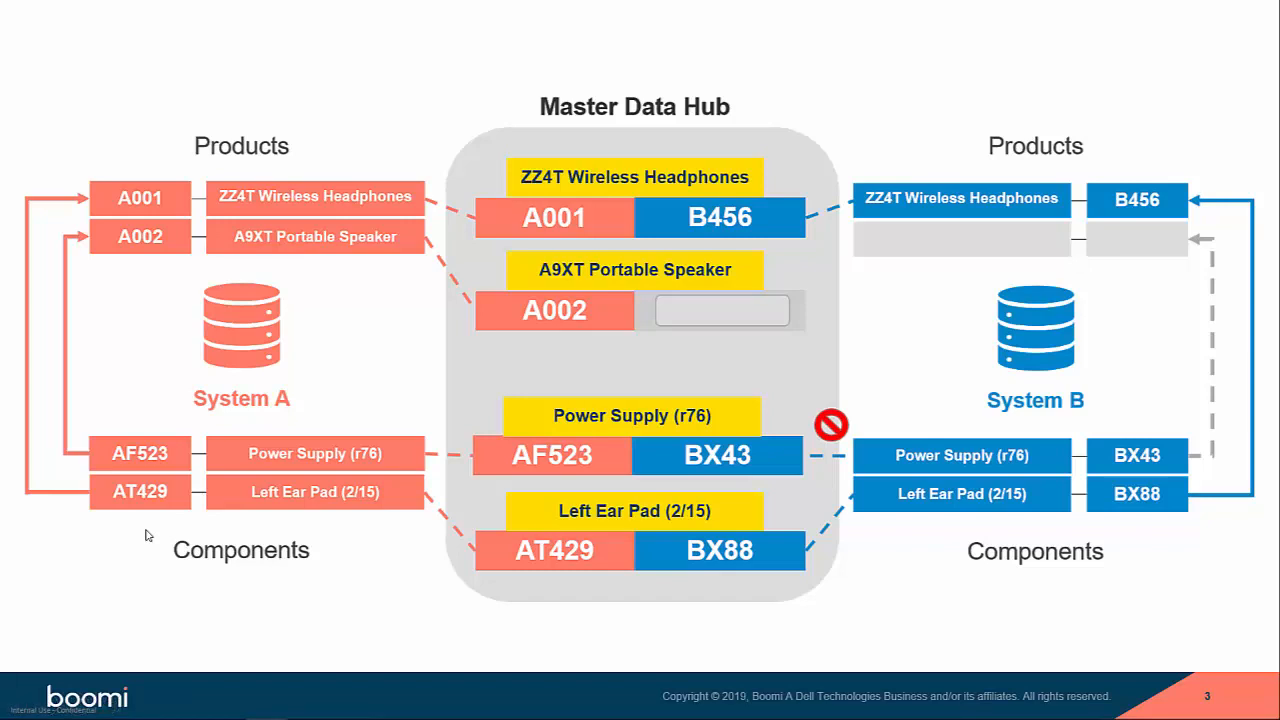
pyautogui.hotkey('alt', 'Tab')
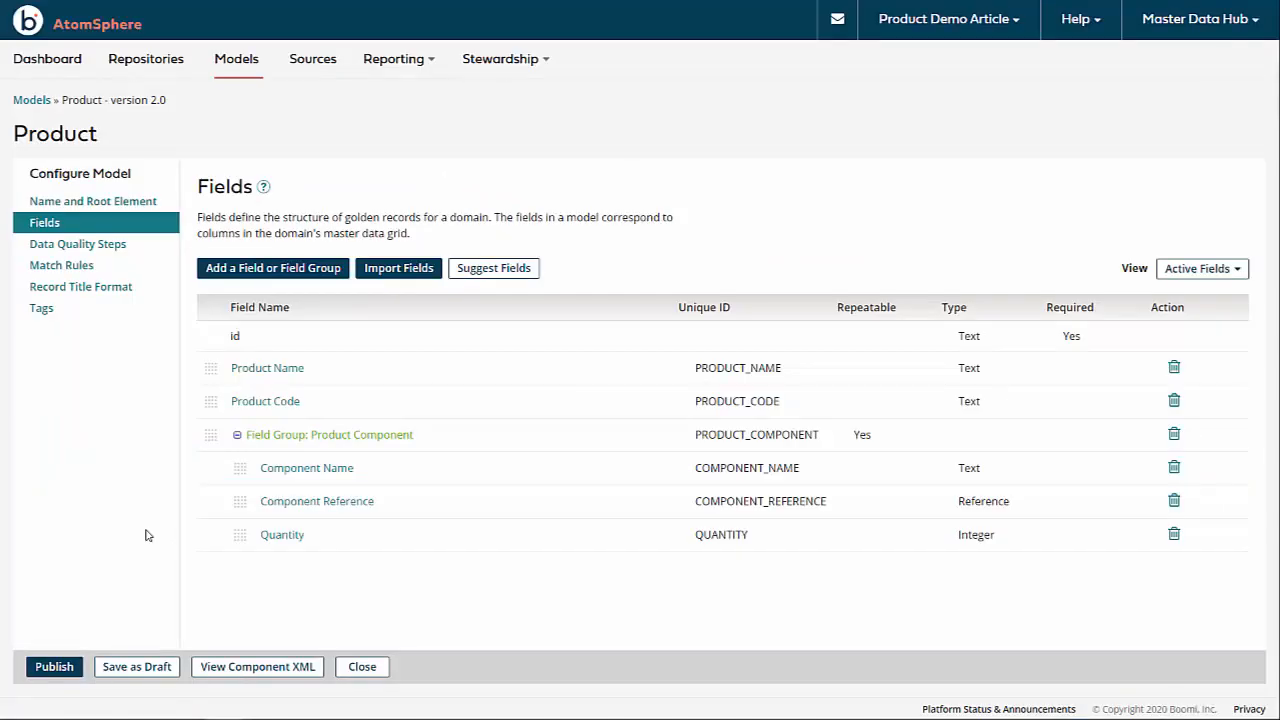
# Examine the name and repeat options of the Product Component field group, leaving its properties without saving
pyautogui.click(287, 445)
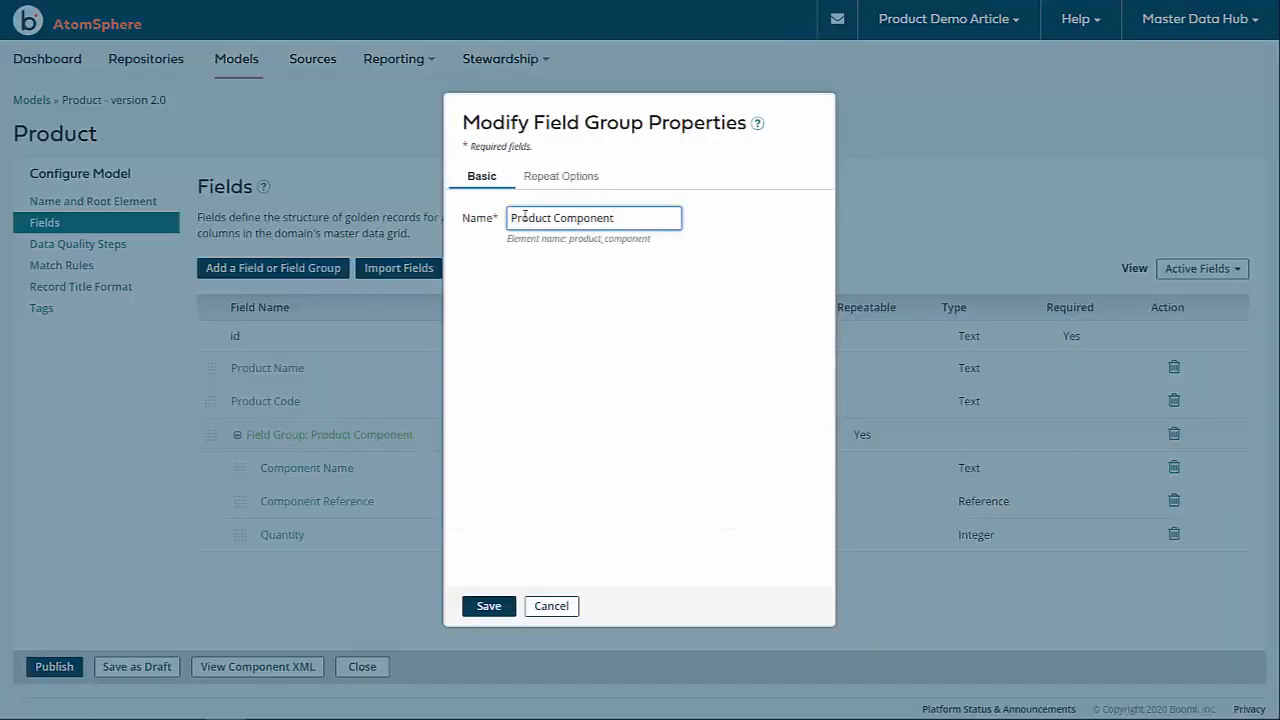
pyautogui.click(574, 178)
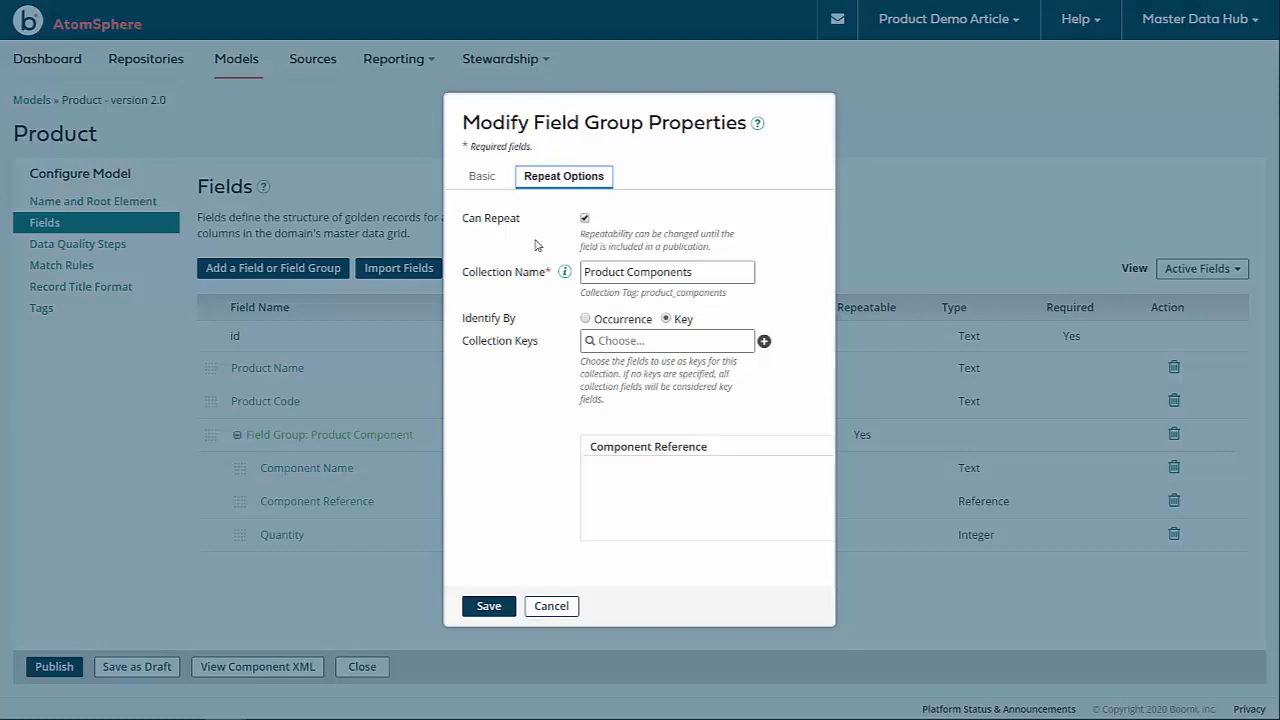
pyautogui.click(712, 275)
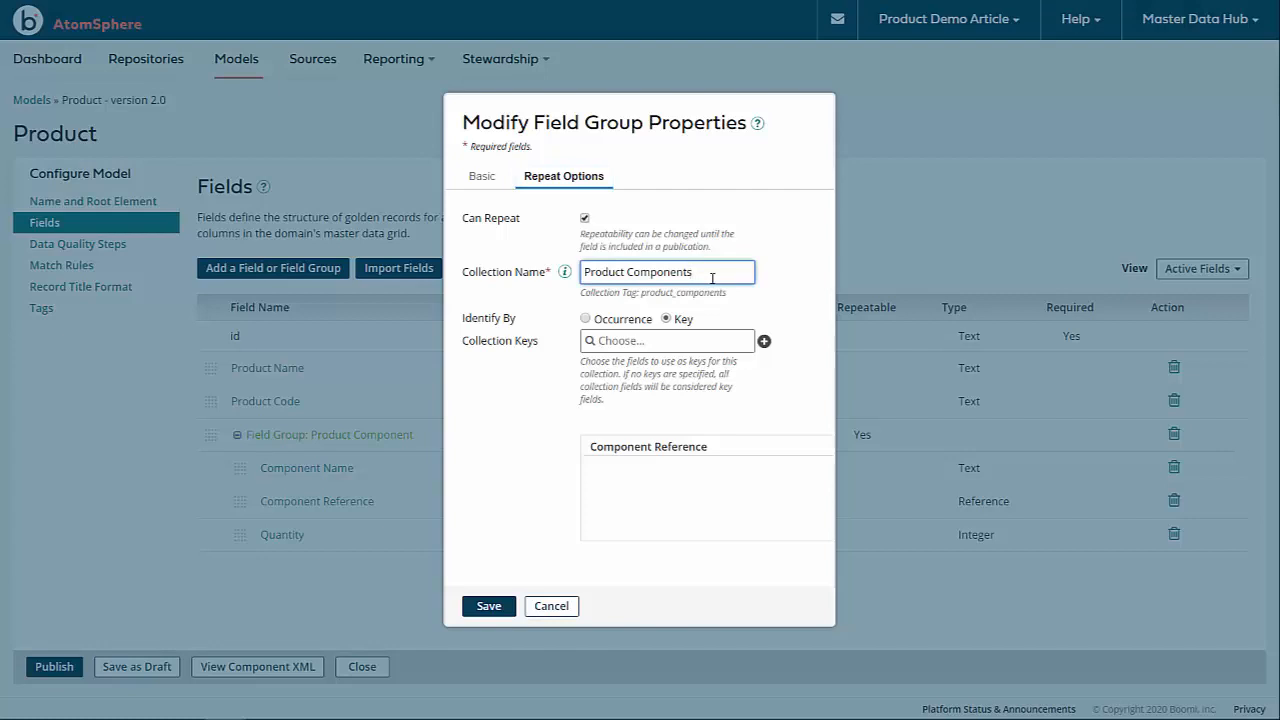
pyautogui.click(479, 182)
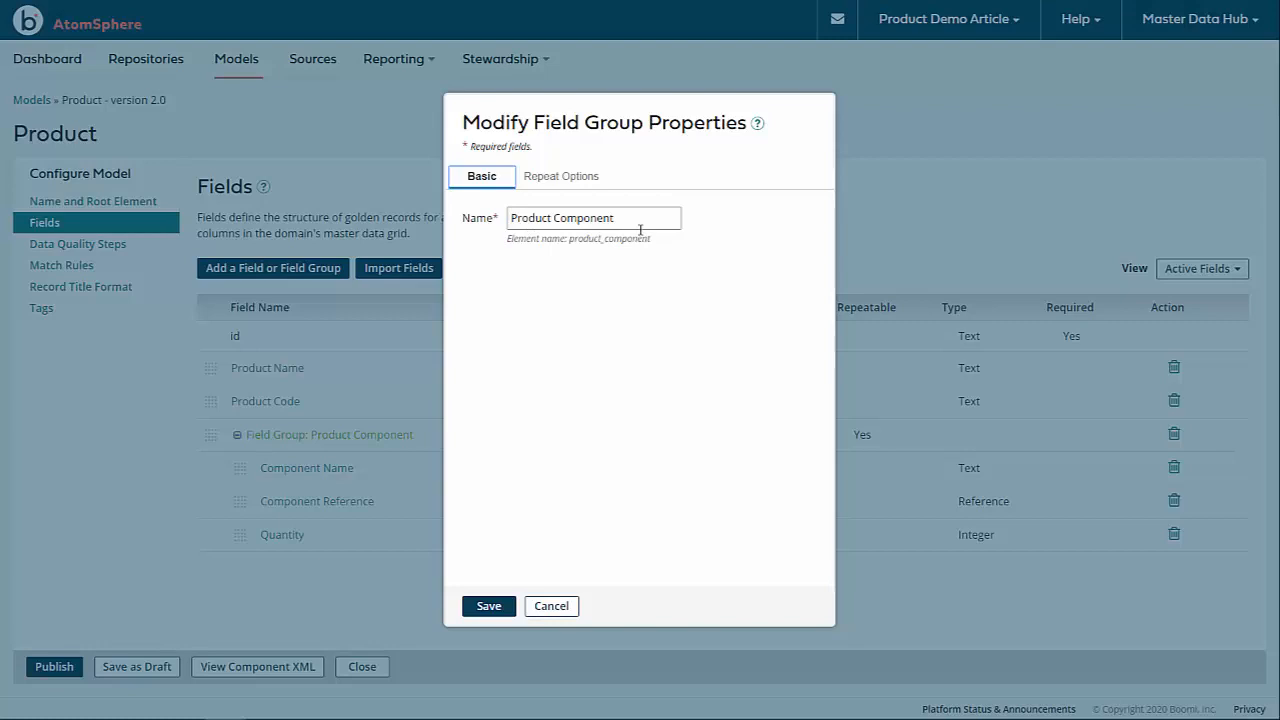
pyautogui.click(587, 182)
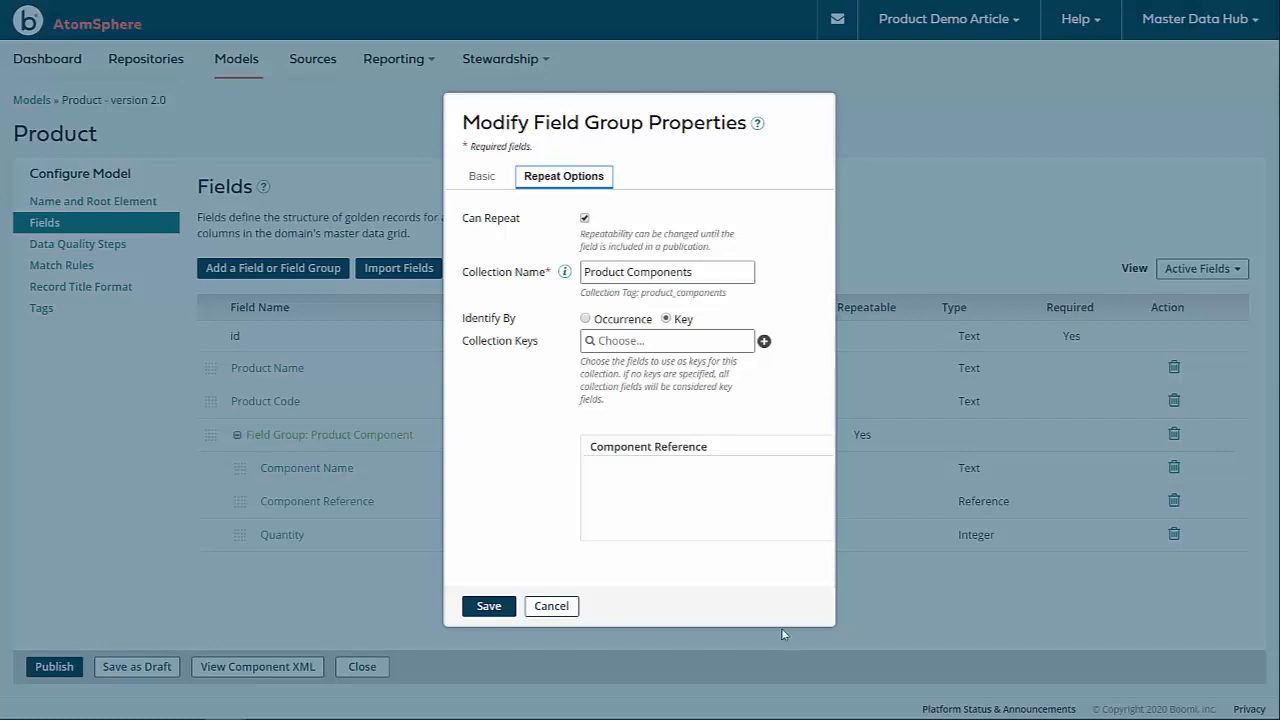
pyautogui.click(549, 606)
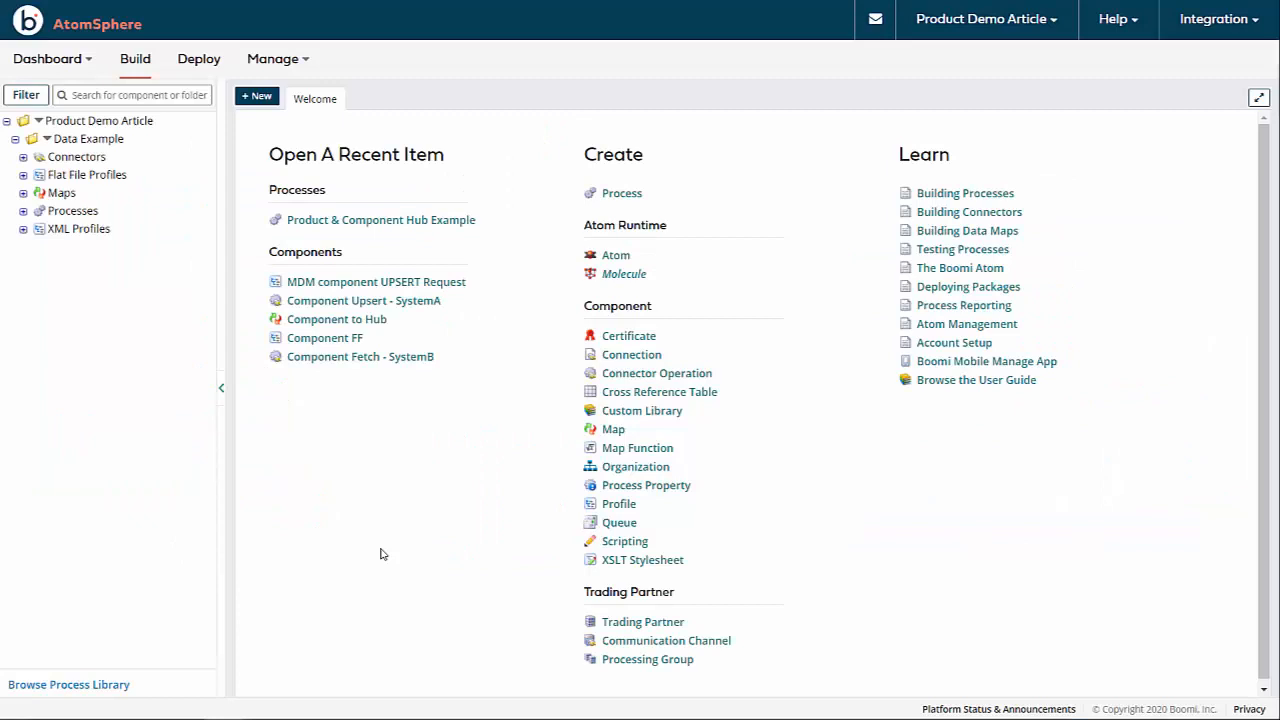
# Open the recent Product & Component Hub Example process and collapse the component explorer
pyautogui.click(373, 222)
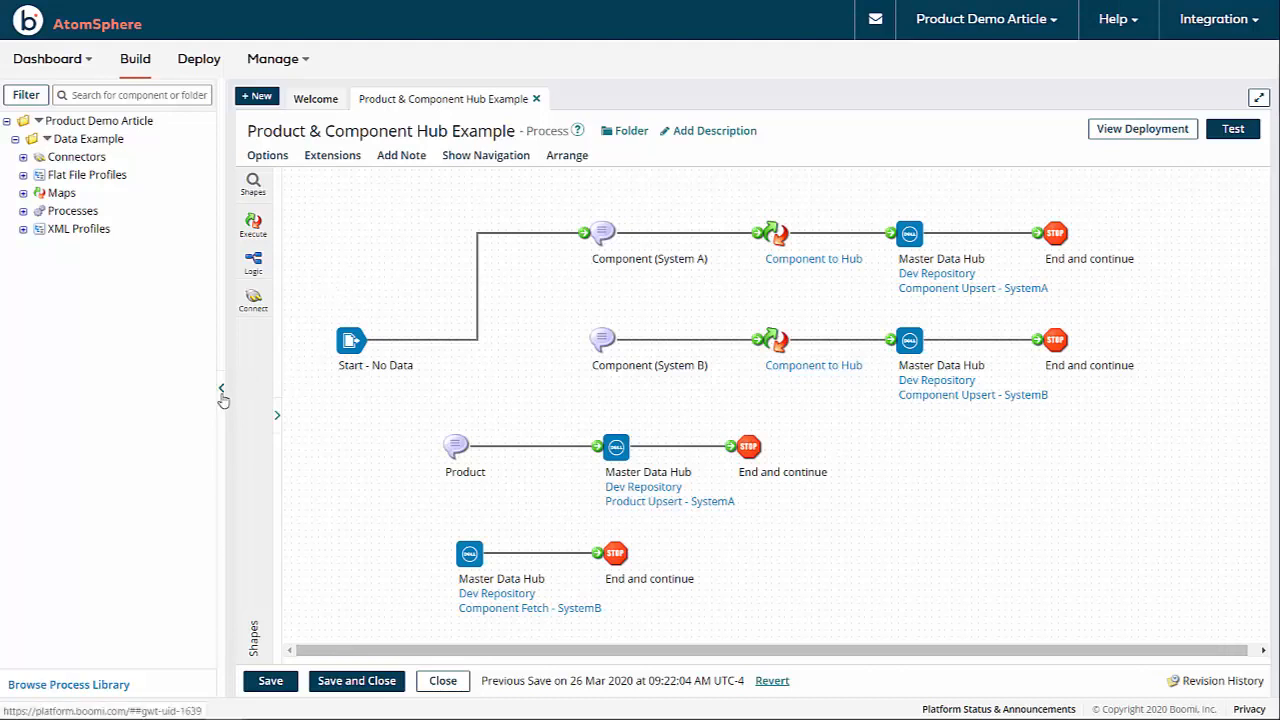
pyautogui.click(221, 389)
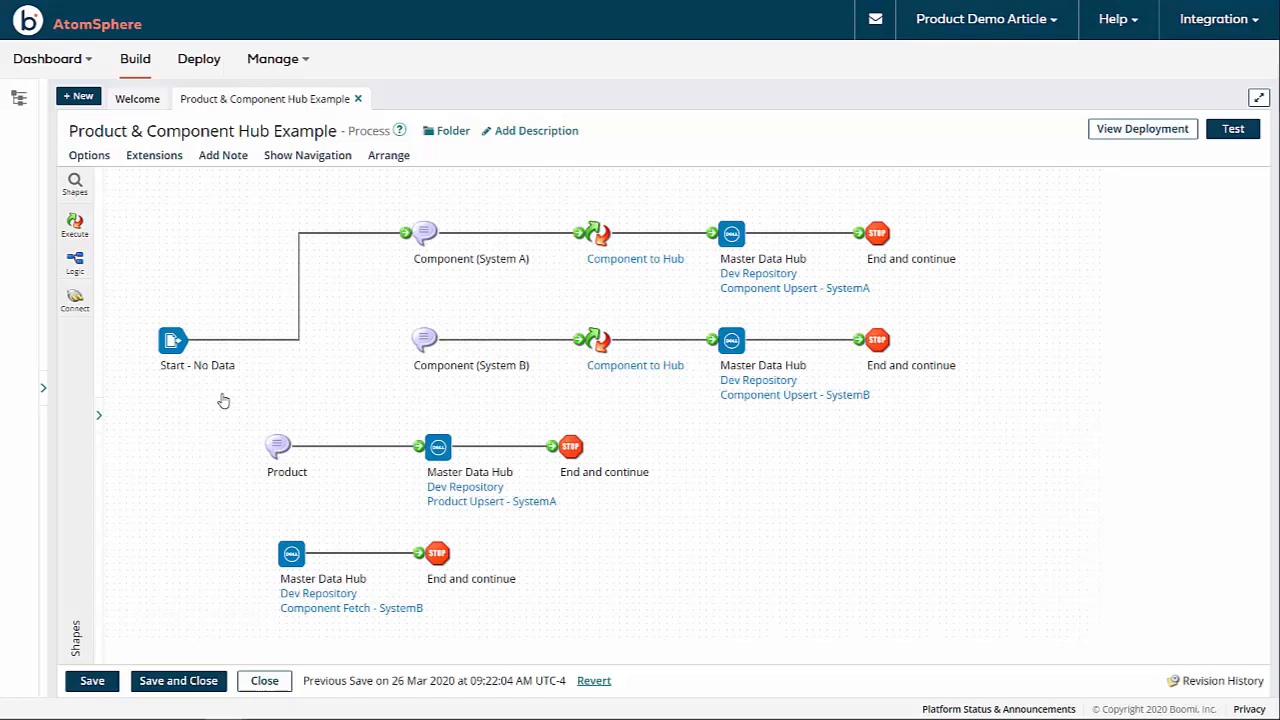
# Examine the display name, IDs and component data in the Component (System A) message shape
pyautogui.click(427, 233)
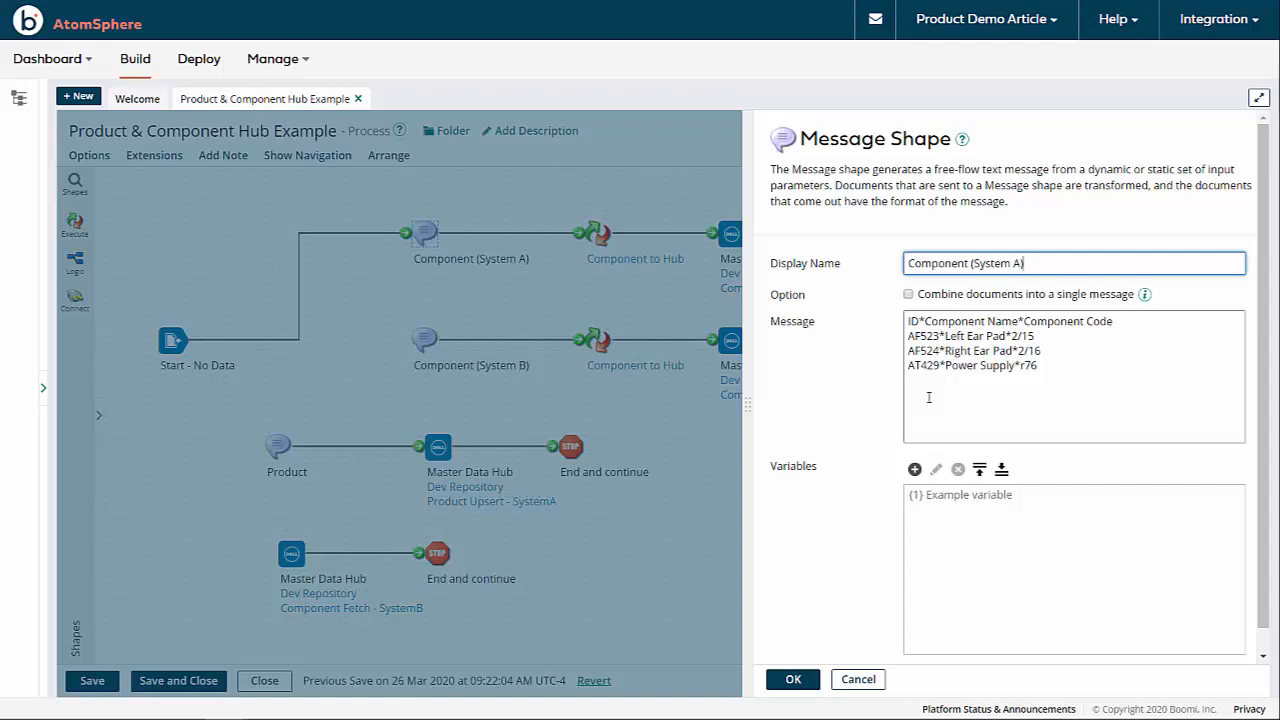
pyautogui.moveTo(920, 322); pyautogui.dragTo(905, 322)
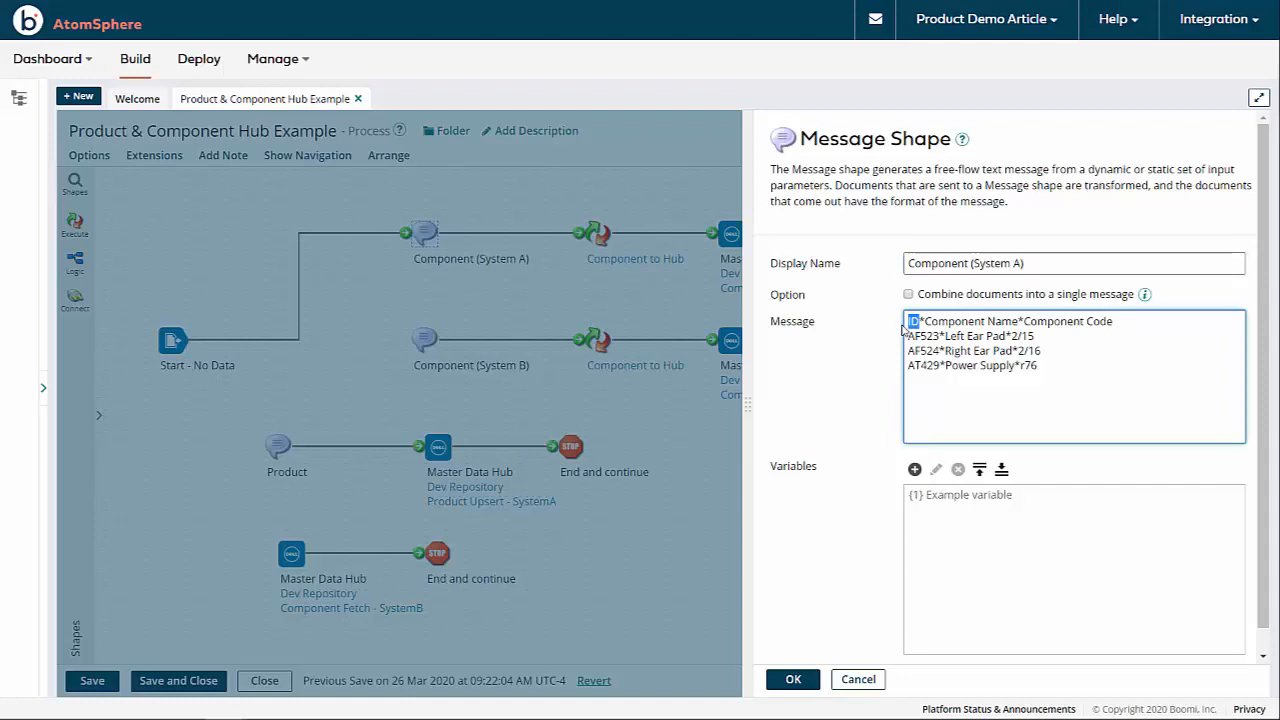
pyautogui.moveTo(974, 264); pyautogui.dragTo(1013, 266)
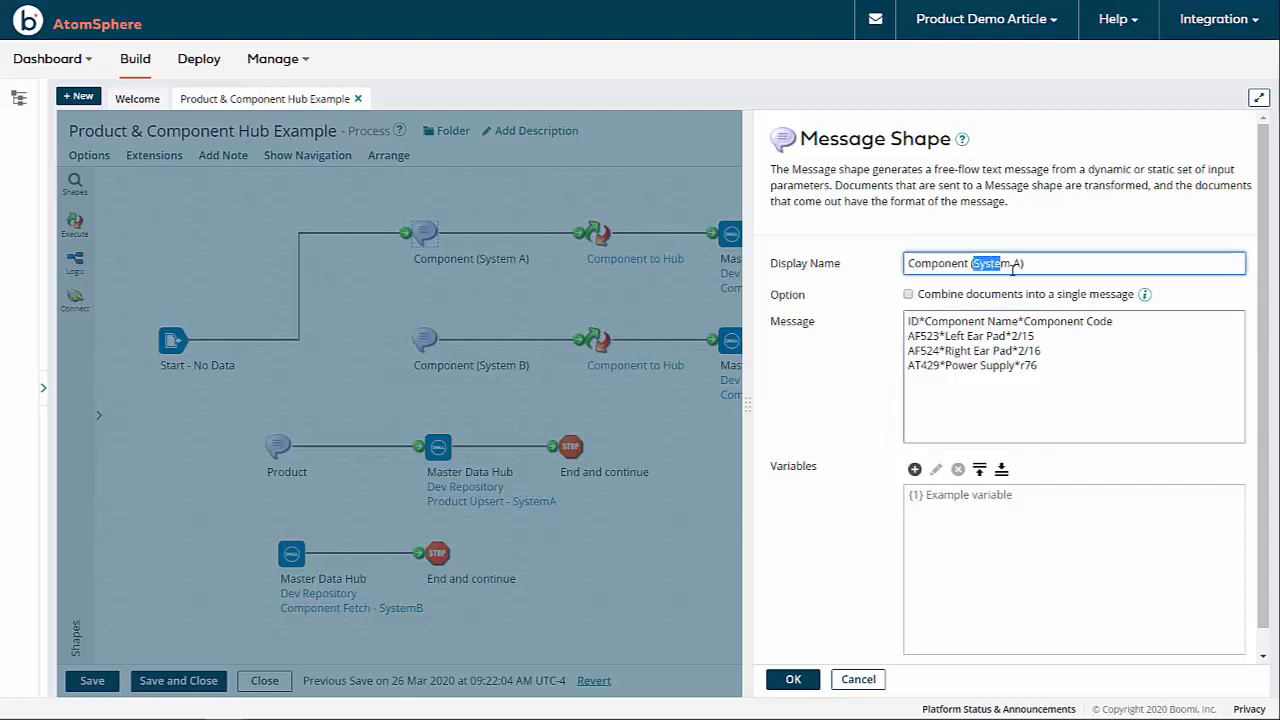
pyautogui.moveTo(907, 336); pyautogui.dragTo(939, 368)
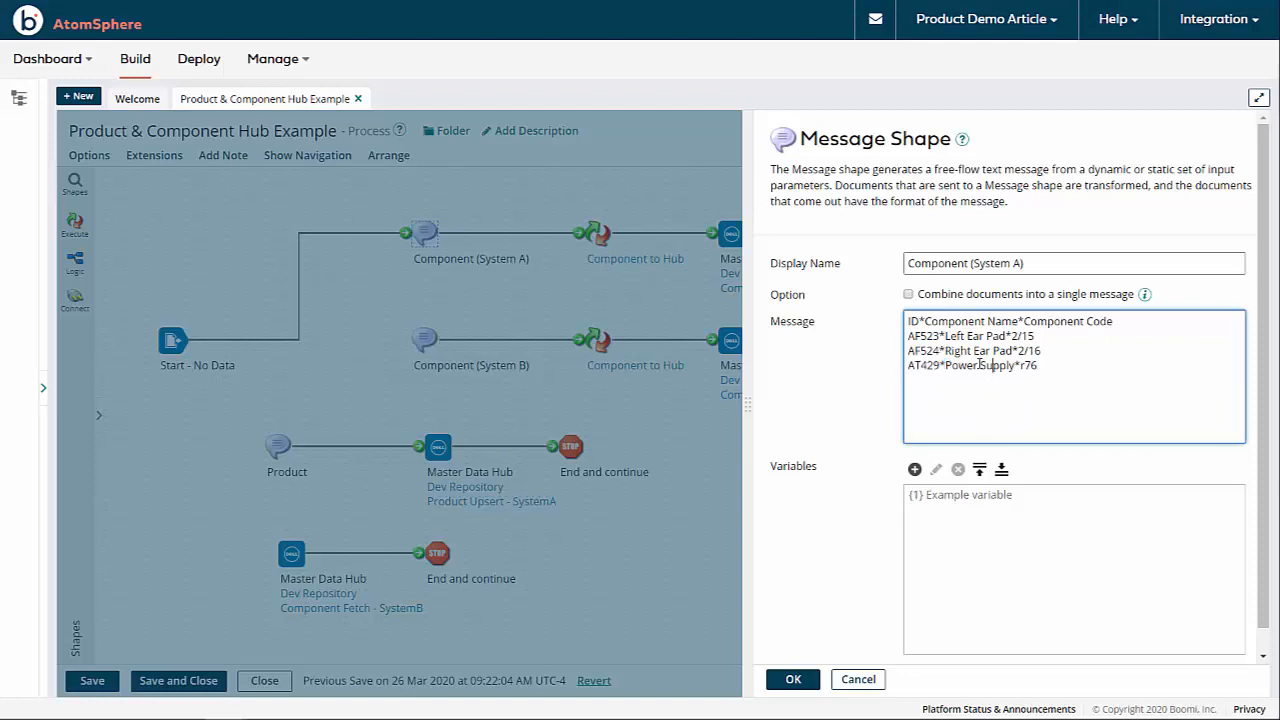
pyautogui.click(980, 363)
pyautogui.moveTo(948, 336); pyautogui.dragTo(1037, 340)
pyautogui.click(1013, 336)
pyautogui.click(1070, 371)
pyautogui.click(790, 679)
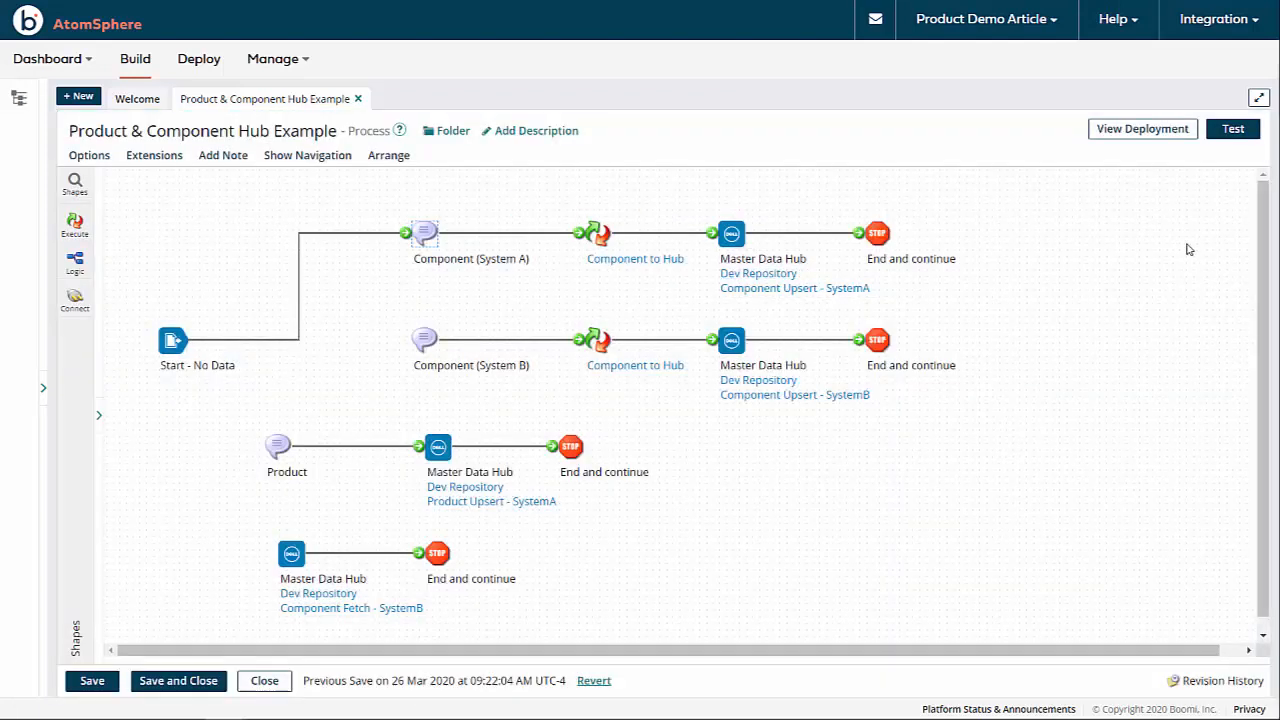
# Run a test of the Product & Component Hub Example process on the Article - Test atom
pyautogui.click(1238, 130)
pyautogui.click(365, 168)
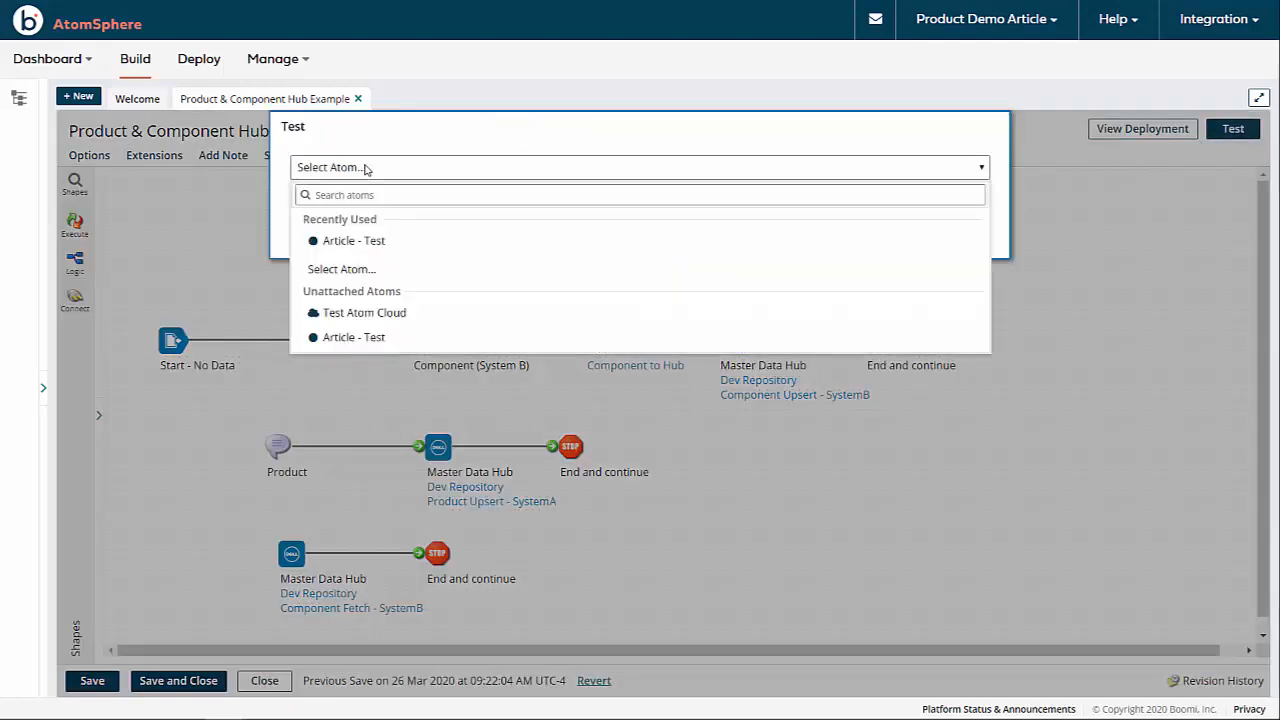
pyautogui.click(339, 245)
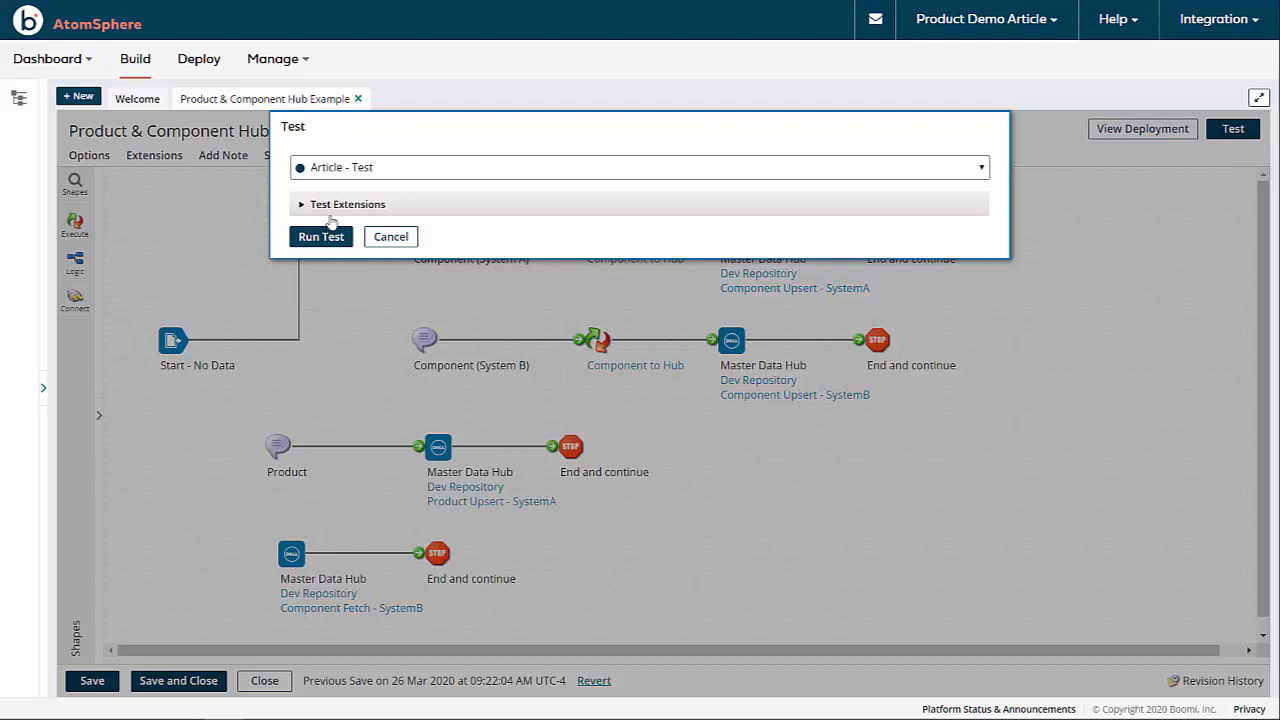
pyautogui.click(321, 237)
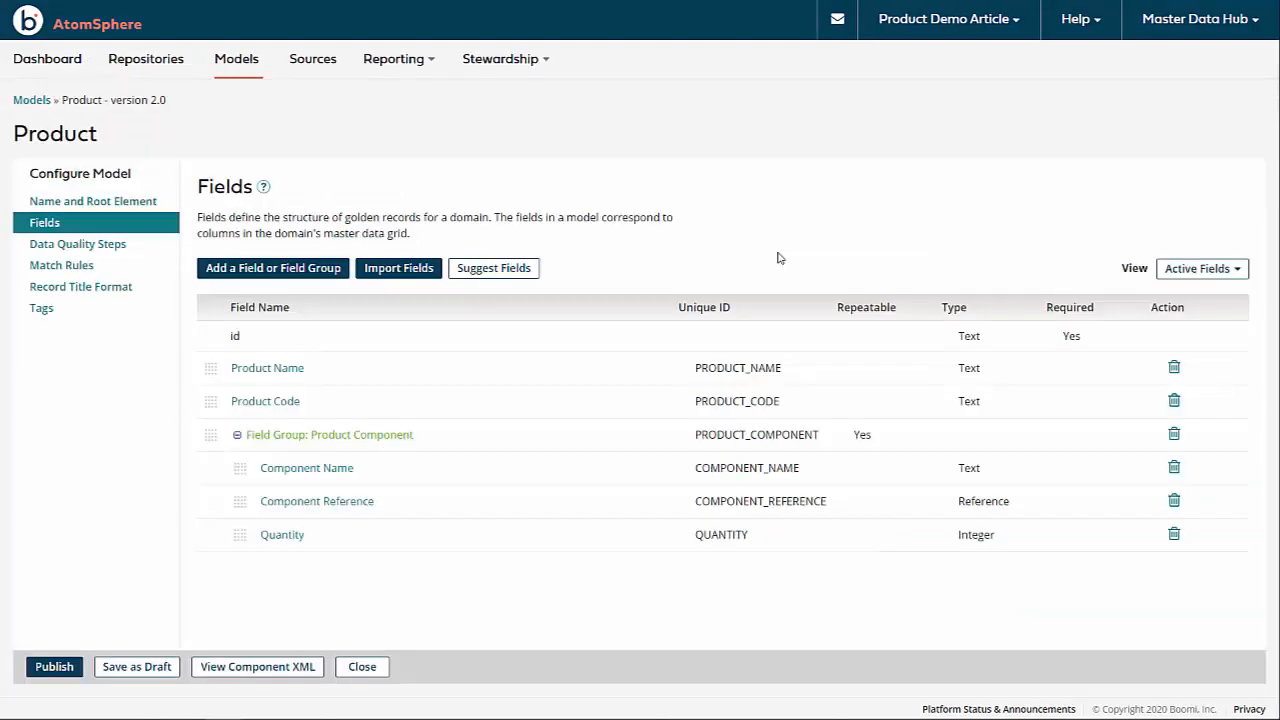
# Switch to Master Data Hub and show the golden records of the Component model in the Dev repository
pyautogui.click(484, 72)
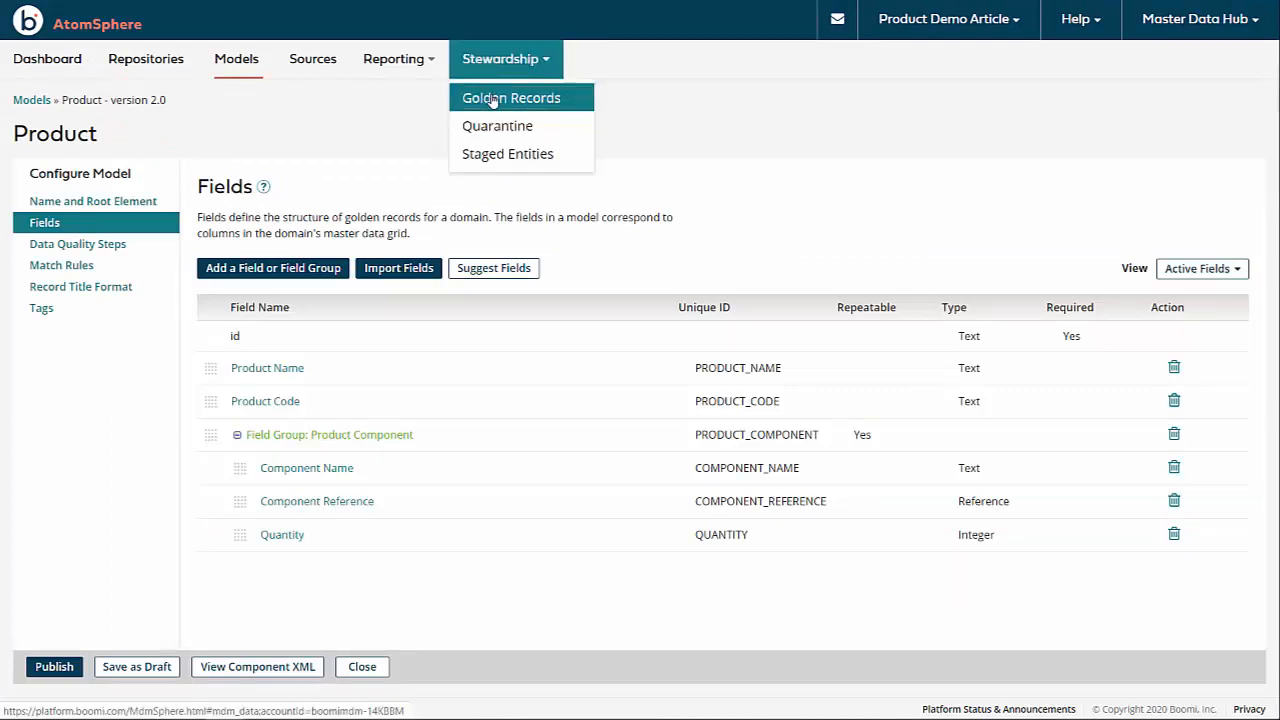
pyautogui.click(491, 97)
pyautogui.click(312, 154)
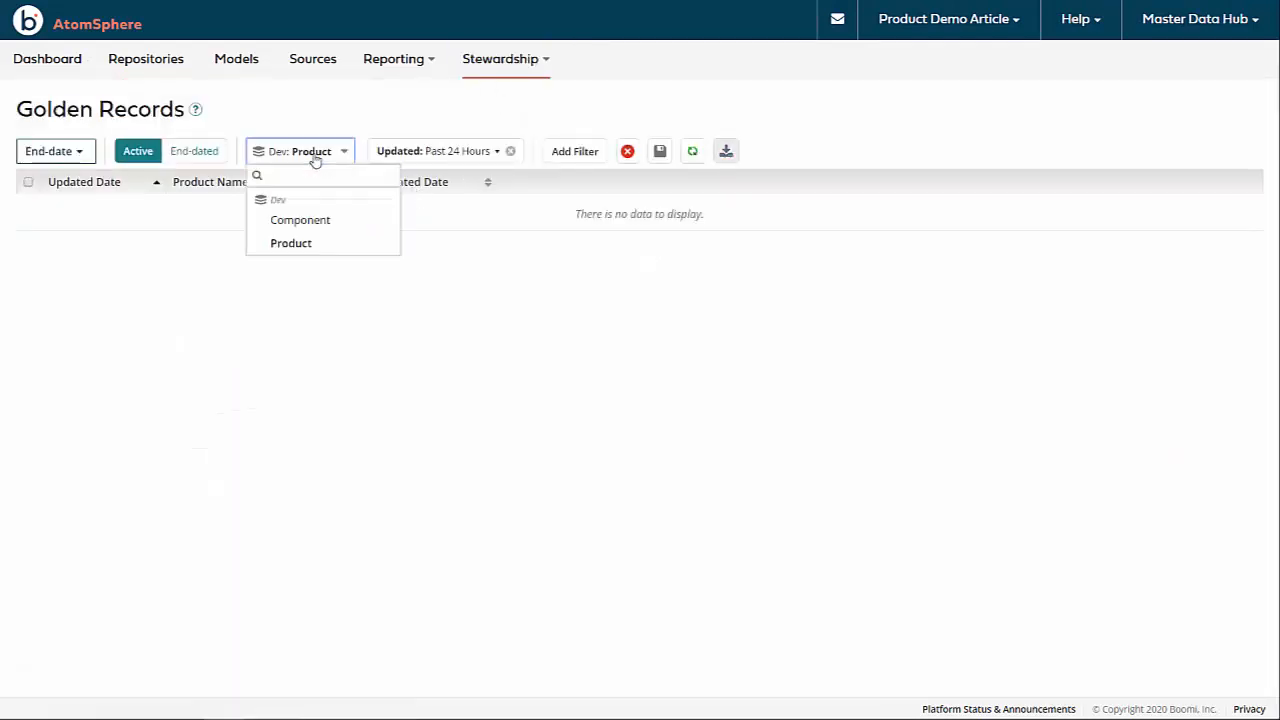
pyautogui.click(310, 226)
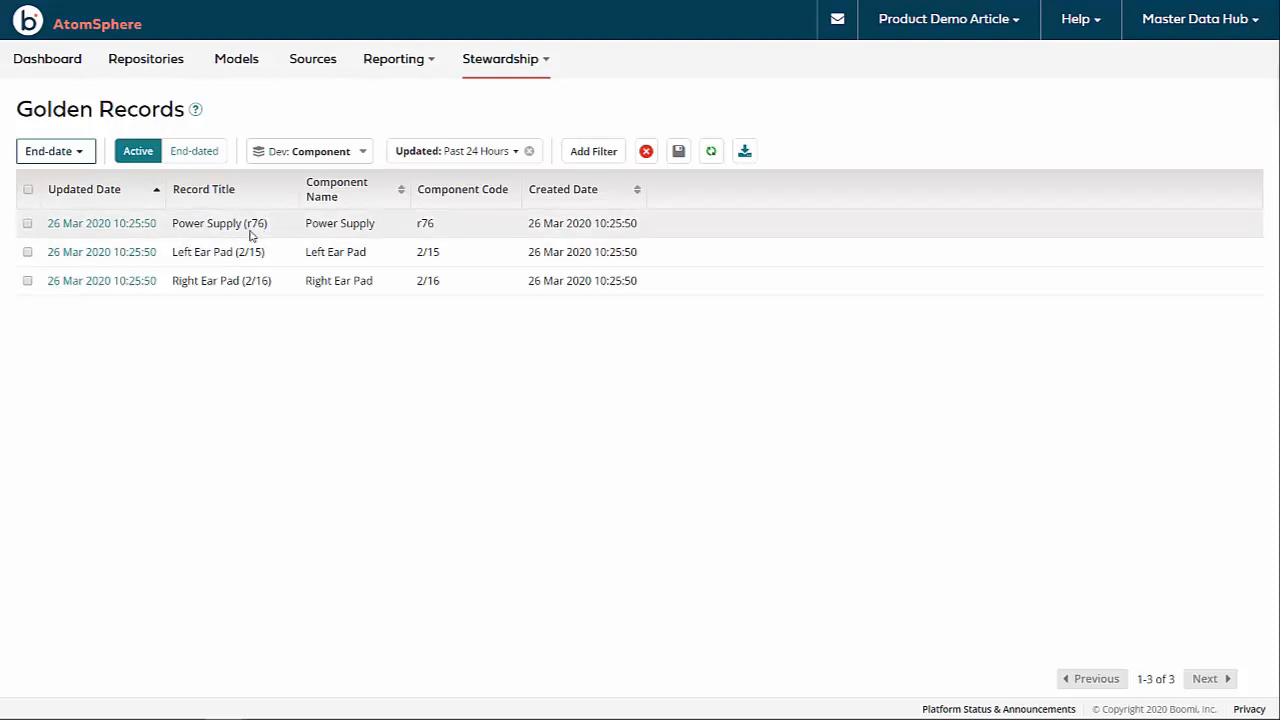
# Examine the fields of the Power Supply (r76) golden record and close its details
pyautogui.click(146, 227)
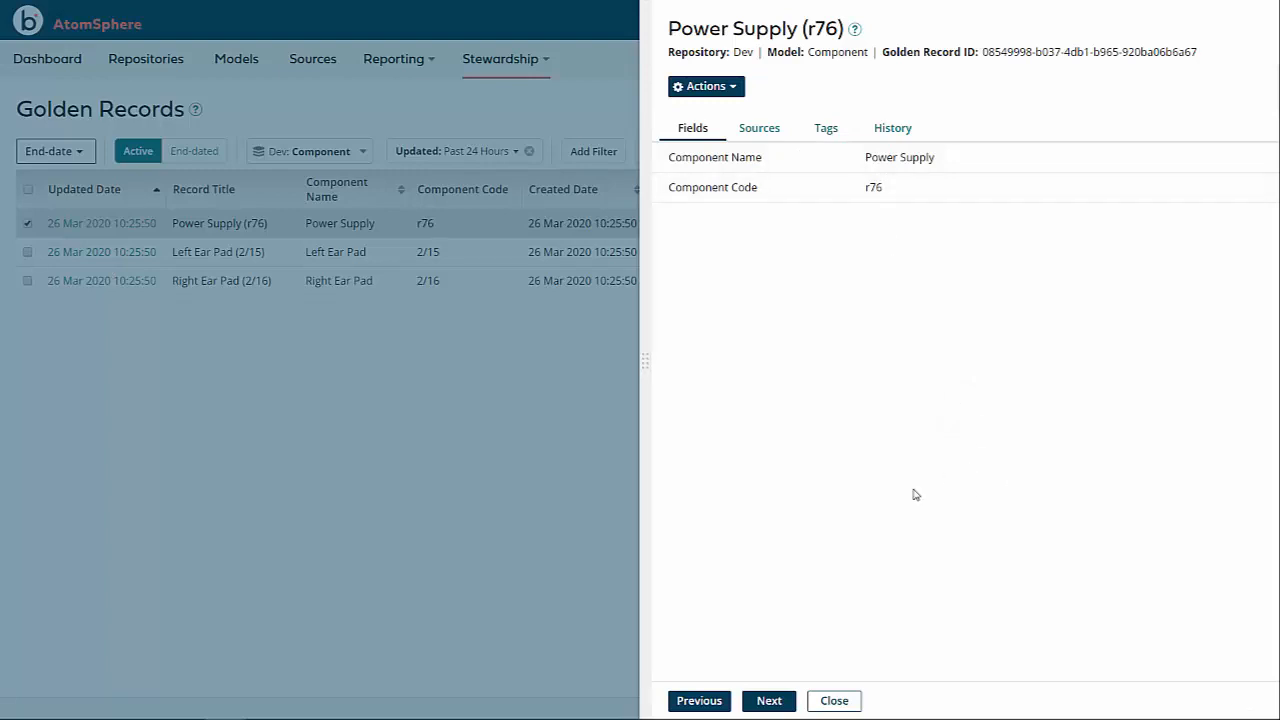
pyautogui.click(845, 701)
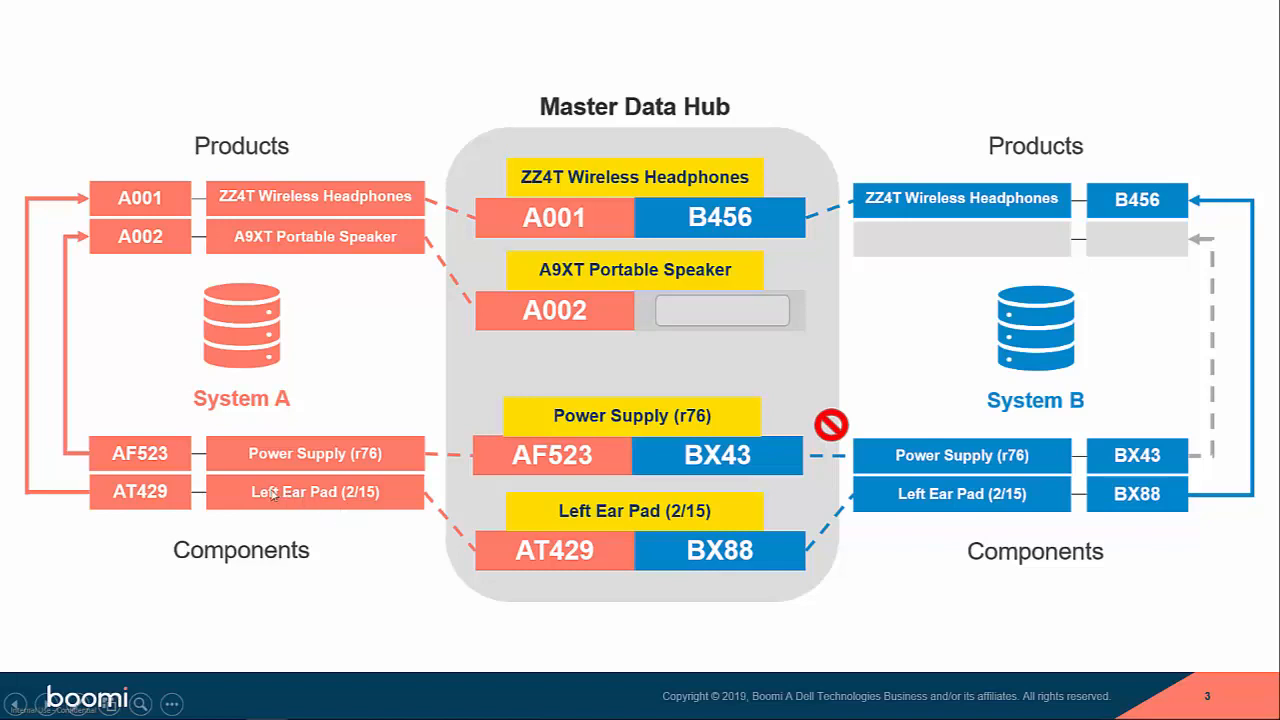
pyautogui.hotkey('alt', 'Tab')
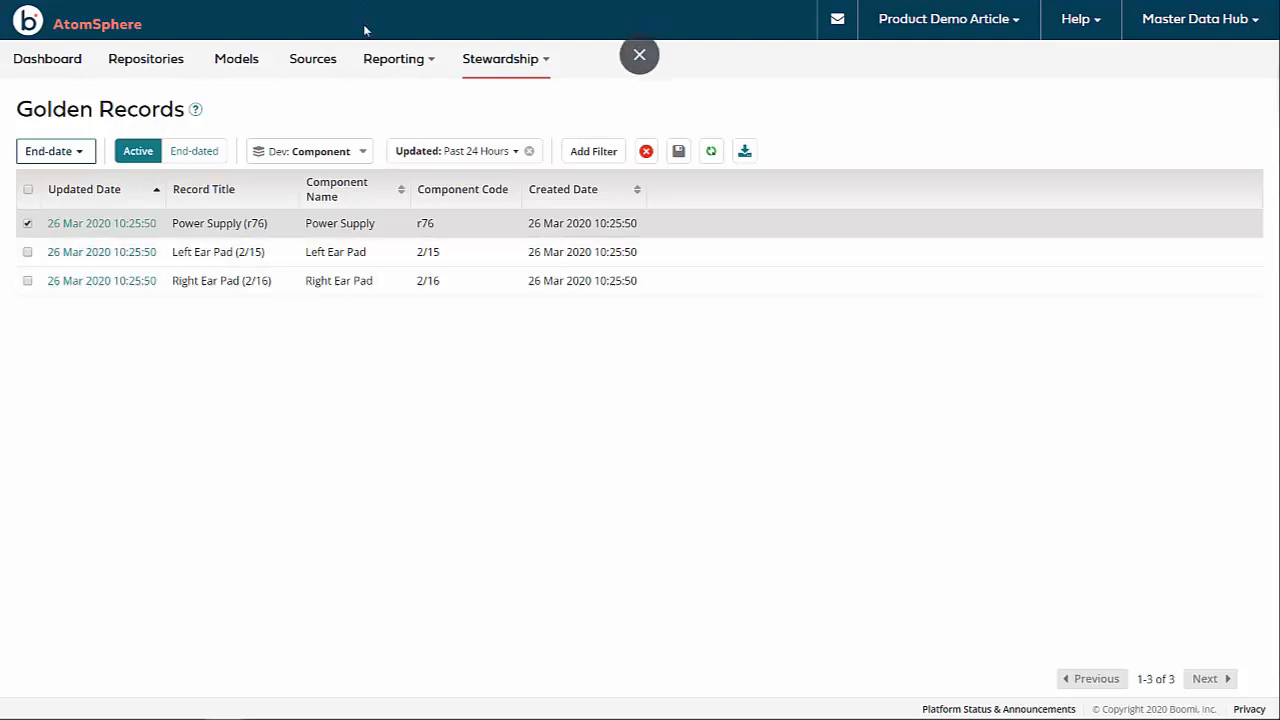
# Return to the Product & Component Hub Example process, leave test mode and reconnect the Start shape to the Product message shape
pyautogui.hotkey('ctrl', 'Tab')
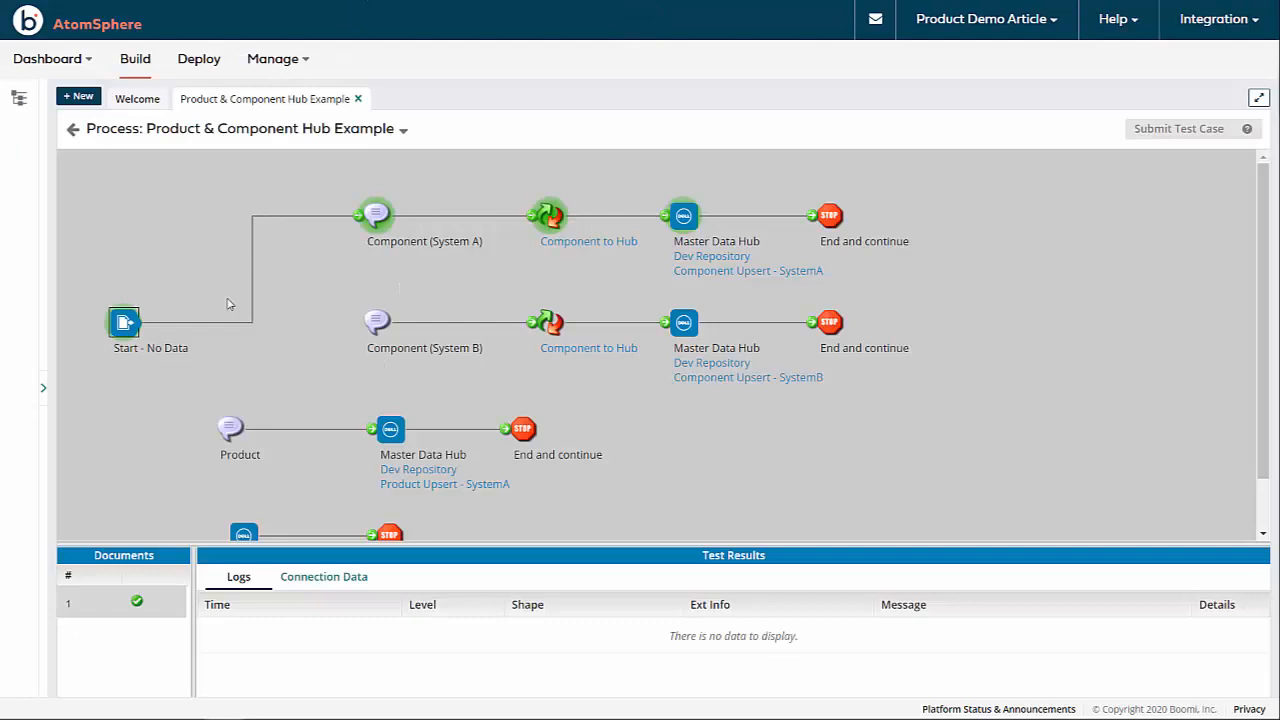
pyautogui.click(75, 130)
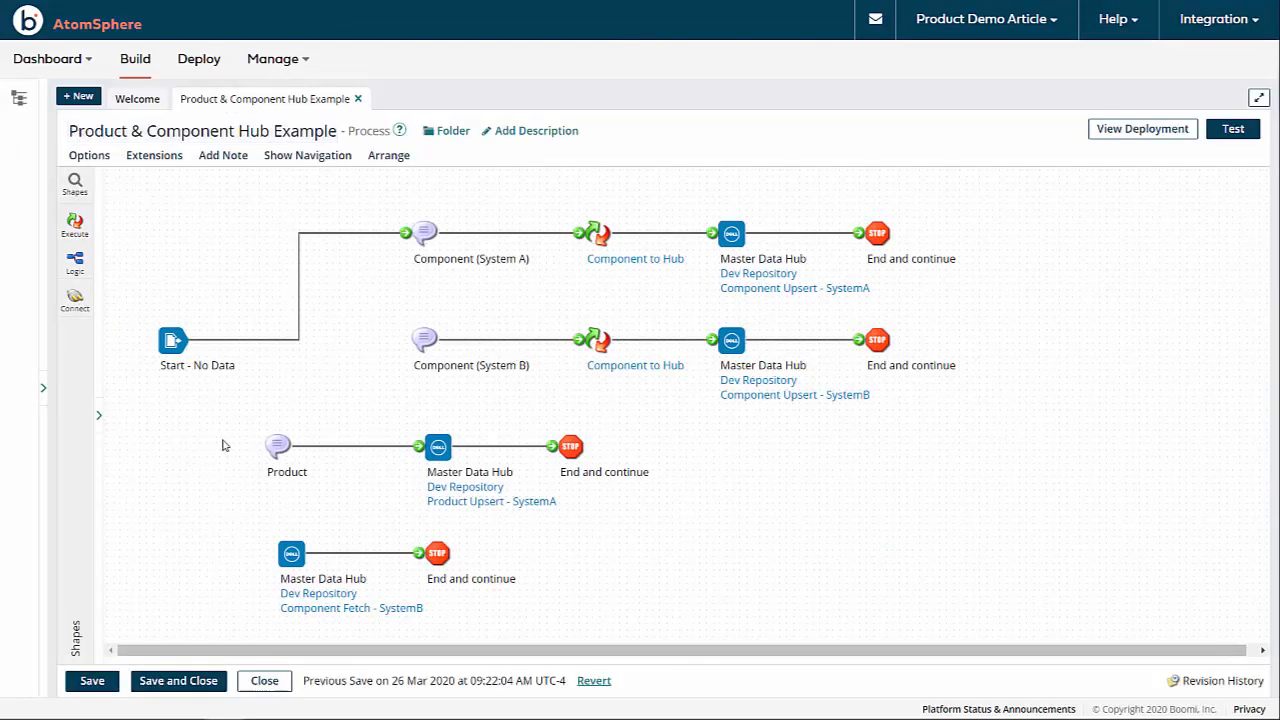
pyautogui.moveTo(413, 230)
pyautogui.moveTo(410, 231); pyautogui.dragTo(280, 446)
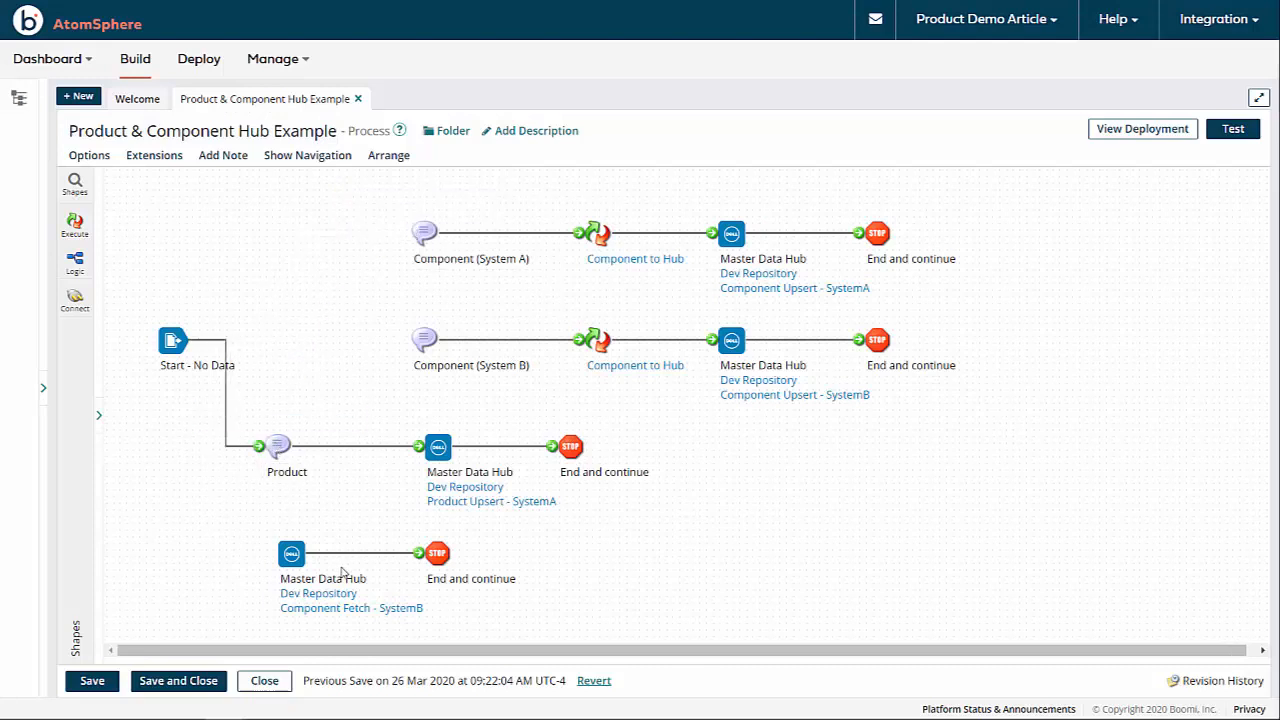
# Examine the product ID, the Left Ear Pad component entry and its component reference in the Product message shape
pyautogui.click(278, 445)
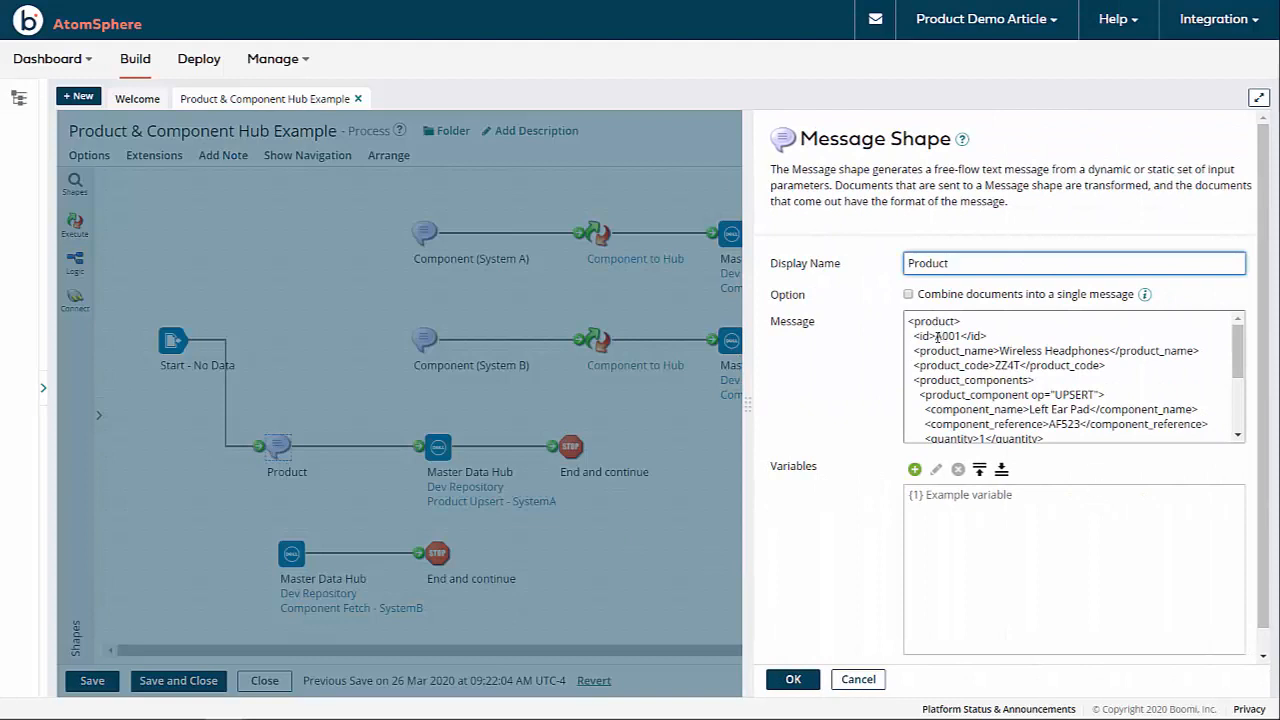
pyautogui.moveTo(936, 336); pyautogui.dragTo(962, 336)
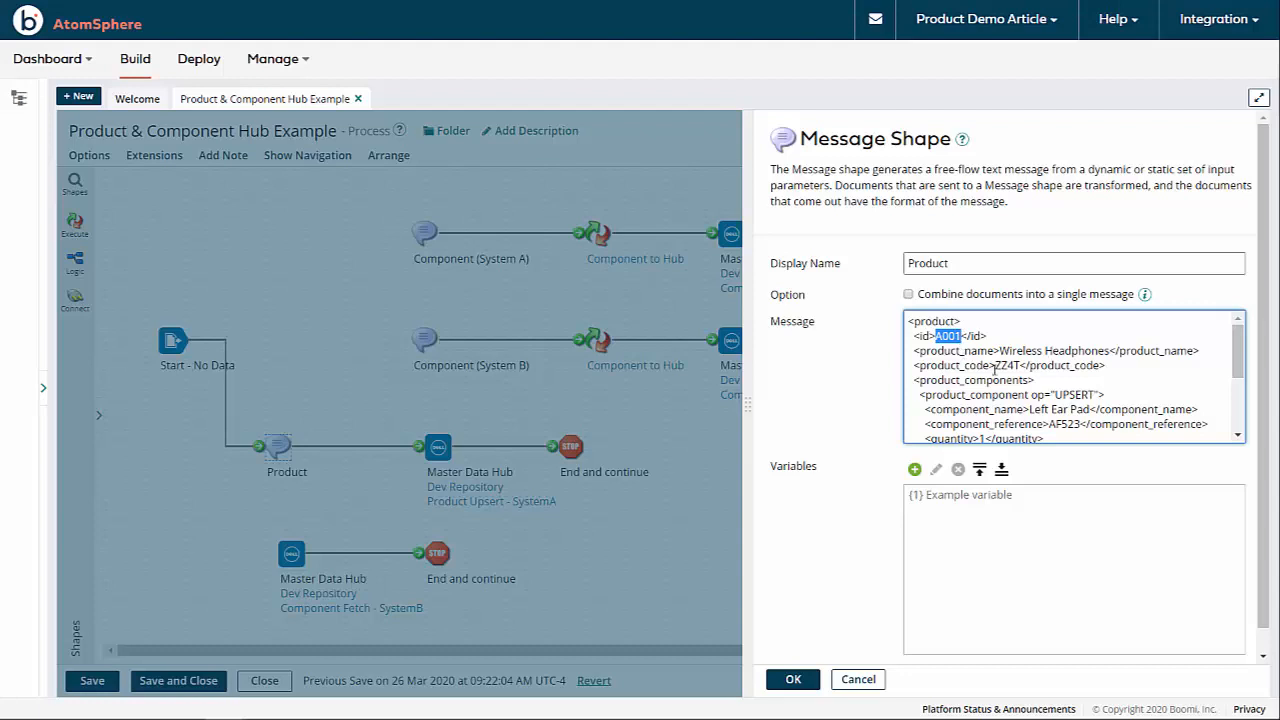
pyautogui.scroll(-3, 1030, 358)
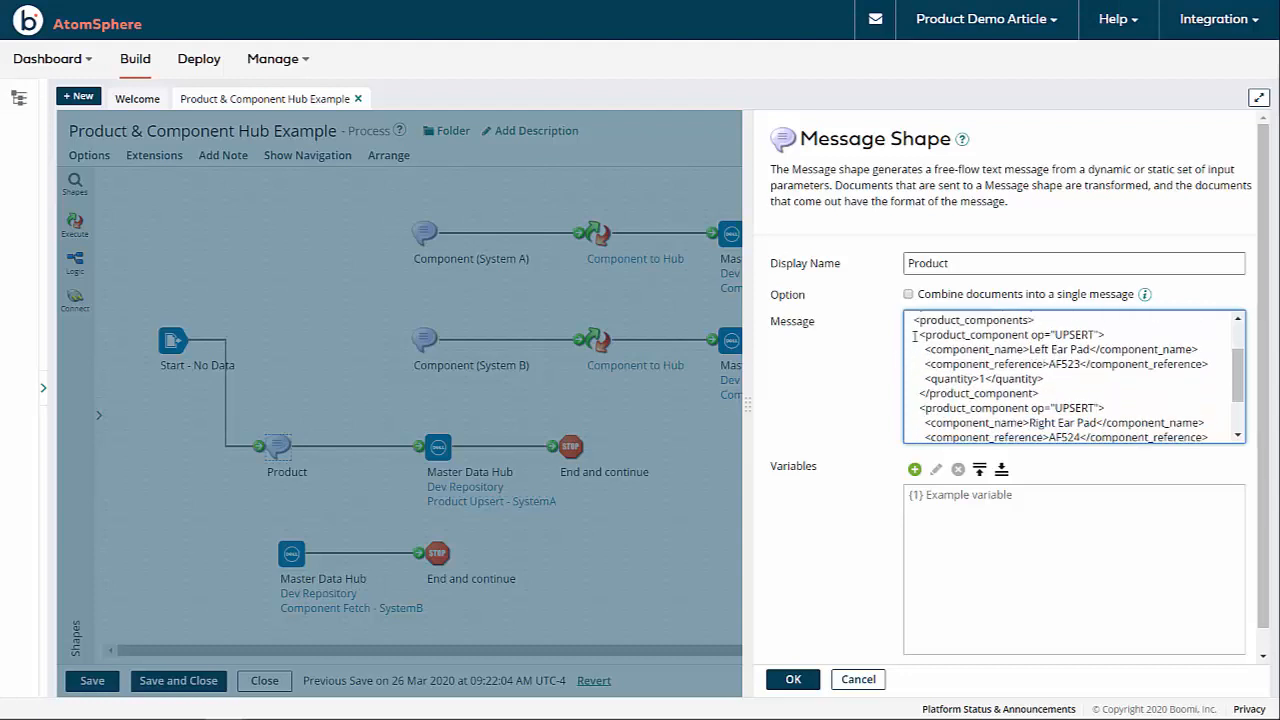
pyautogui.moveTo(914, 334); pyautogui.dragTo(1046, 392)
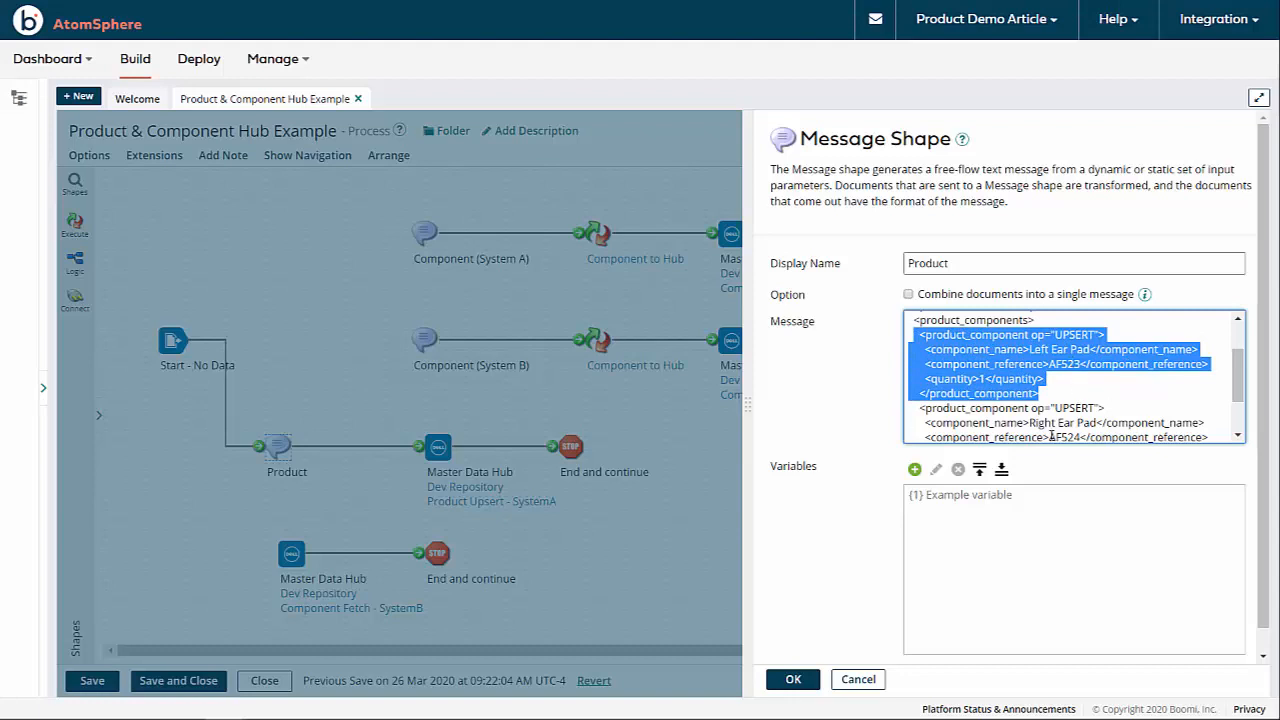
pyautogui.click(928, 366)
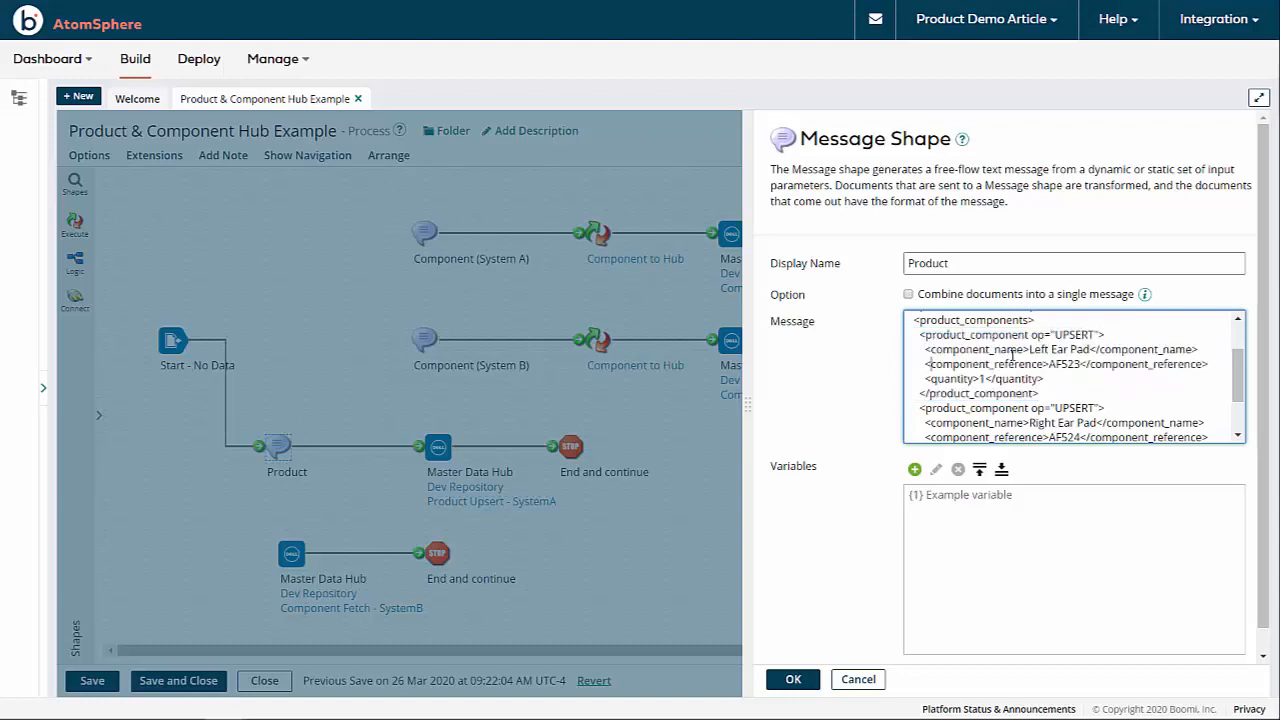
pyautogui.moveTo(926, 364); pyautogui.dragTo(1208, 364)
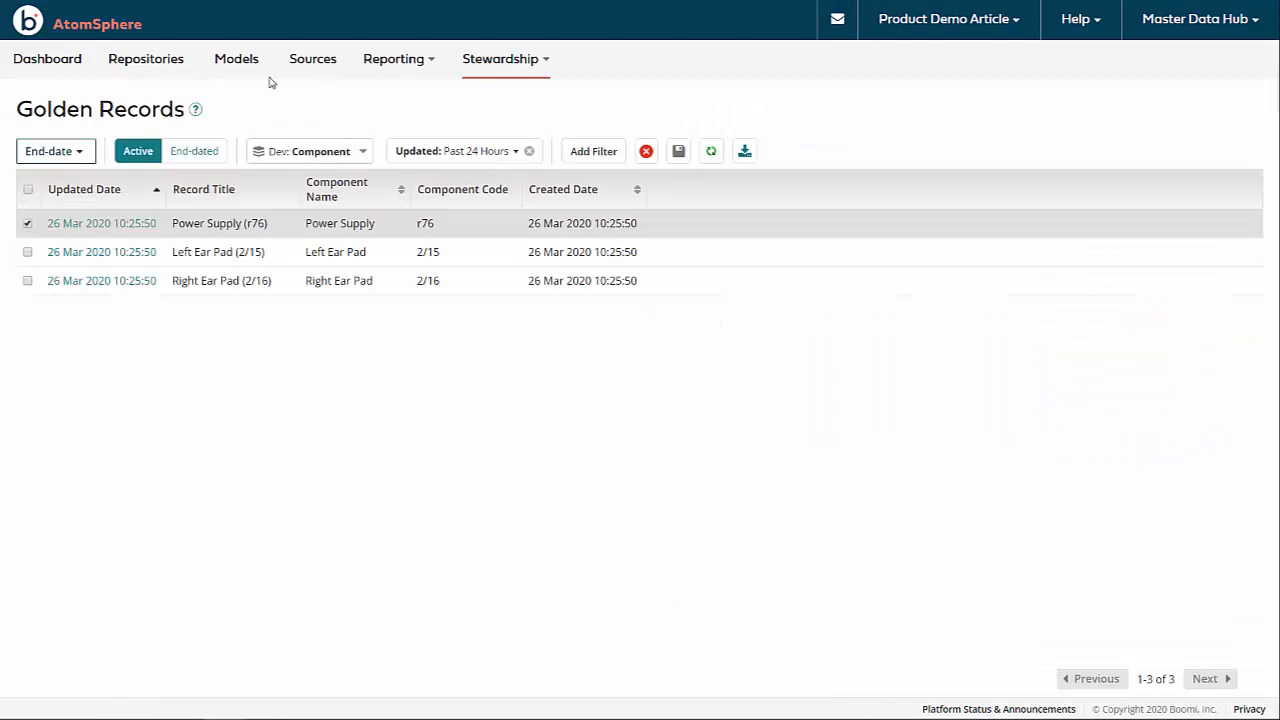
# Review the Component Reference field properties in the Product model against the Left Ear Pad reference in the message, without changing the field
pyautogui.click(236, 58)
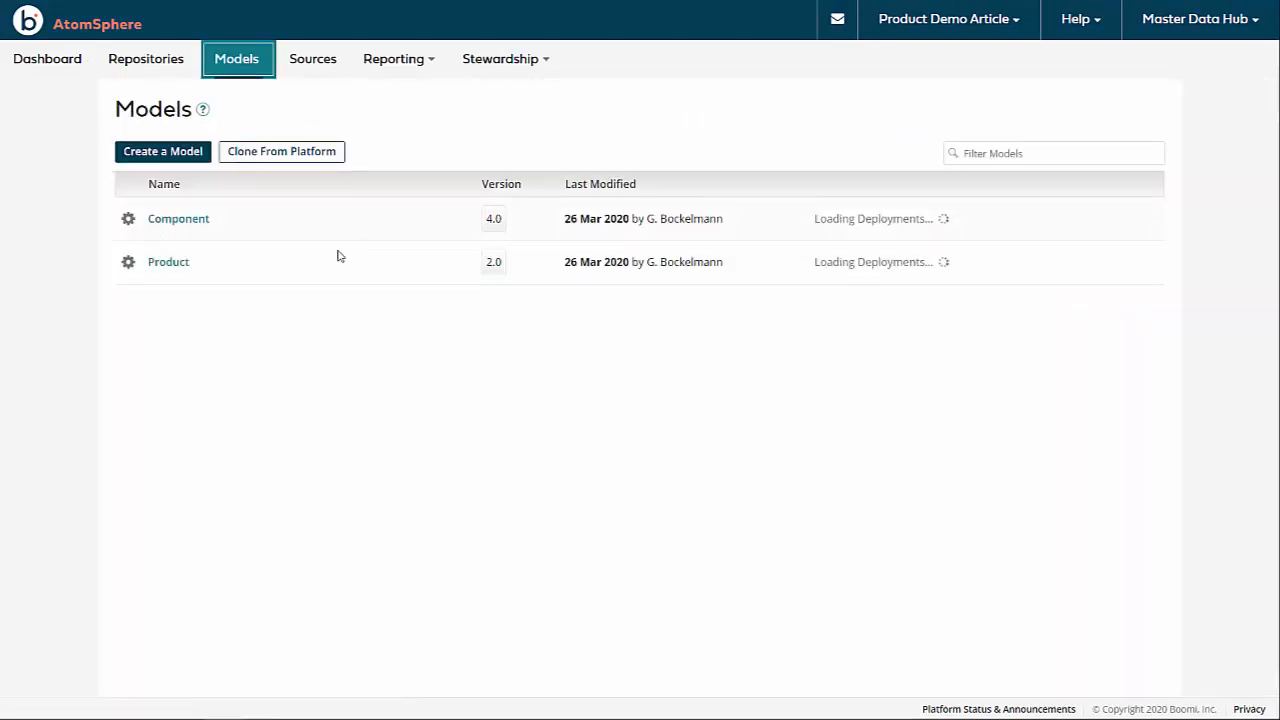
pyautogui.click(178, 264)
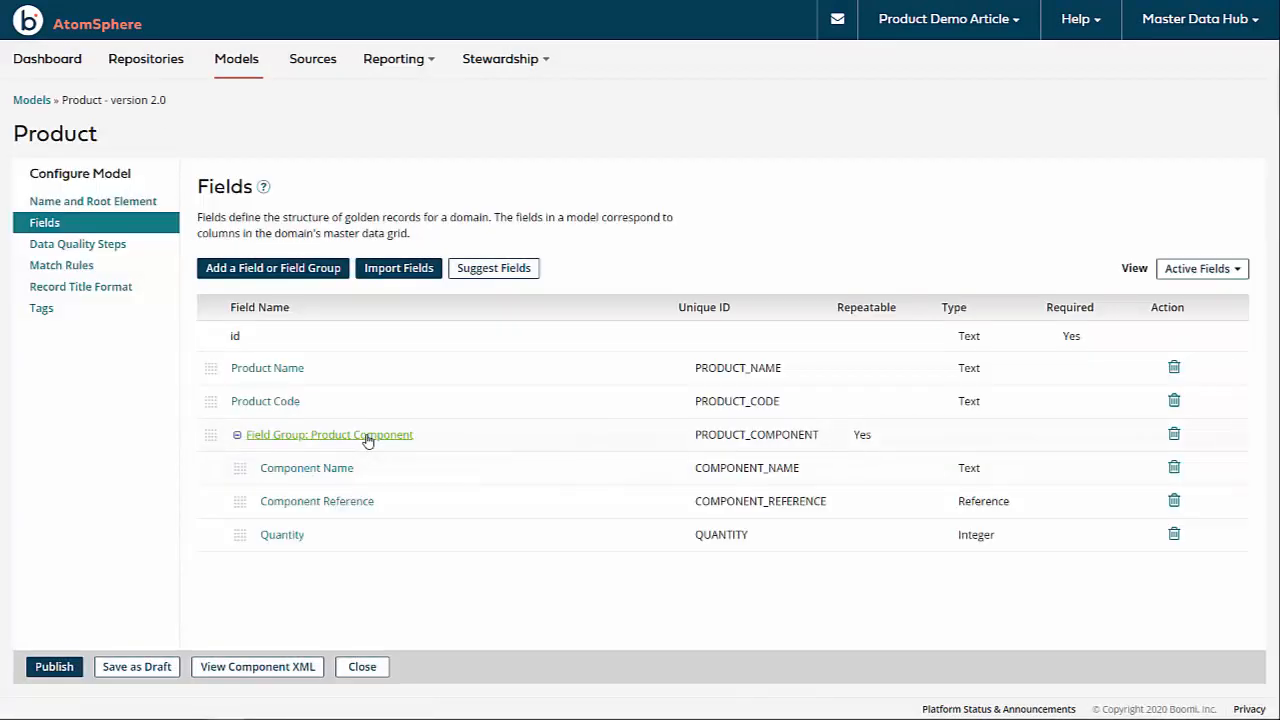
pyautogui.moveTo(958, 505); pyautogui.dragTo(1020, 511)
pyautogui.click(288, 501)
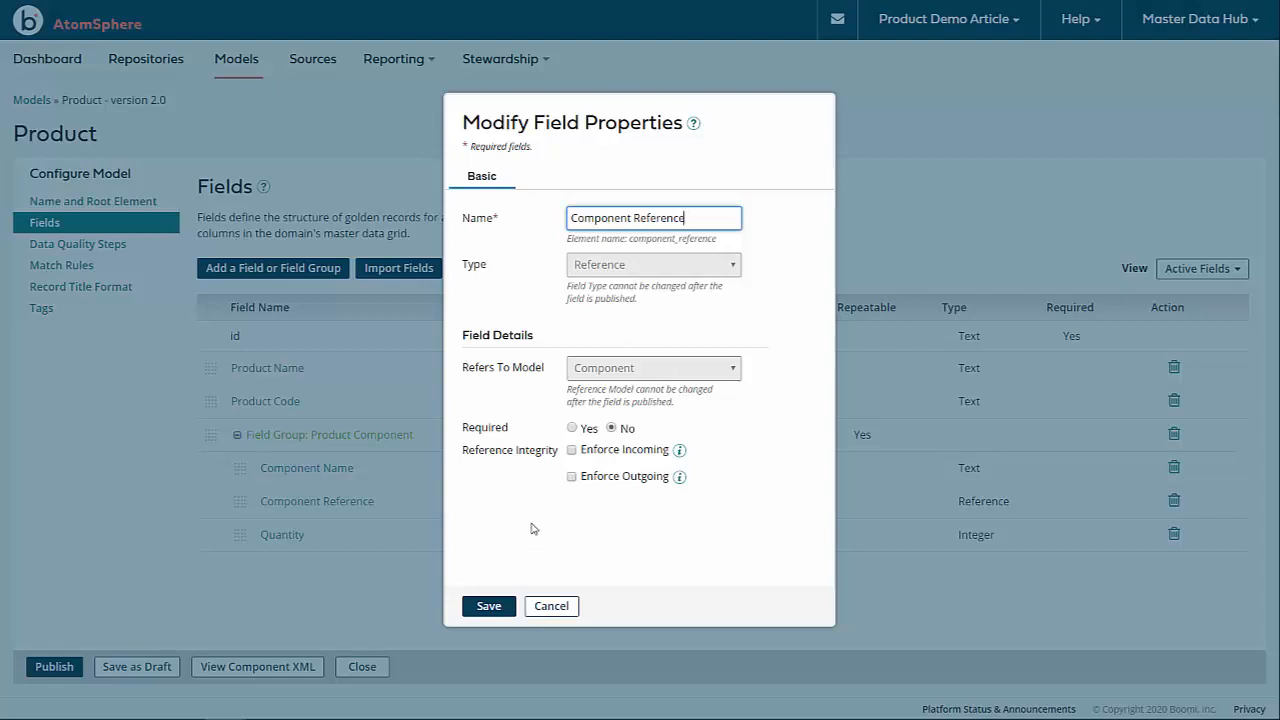
pyautogui.click(626, 503)
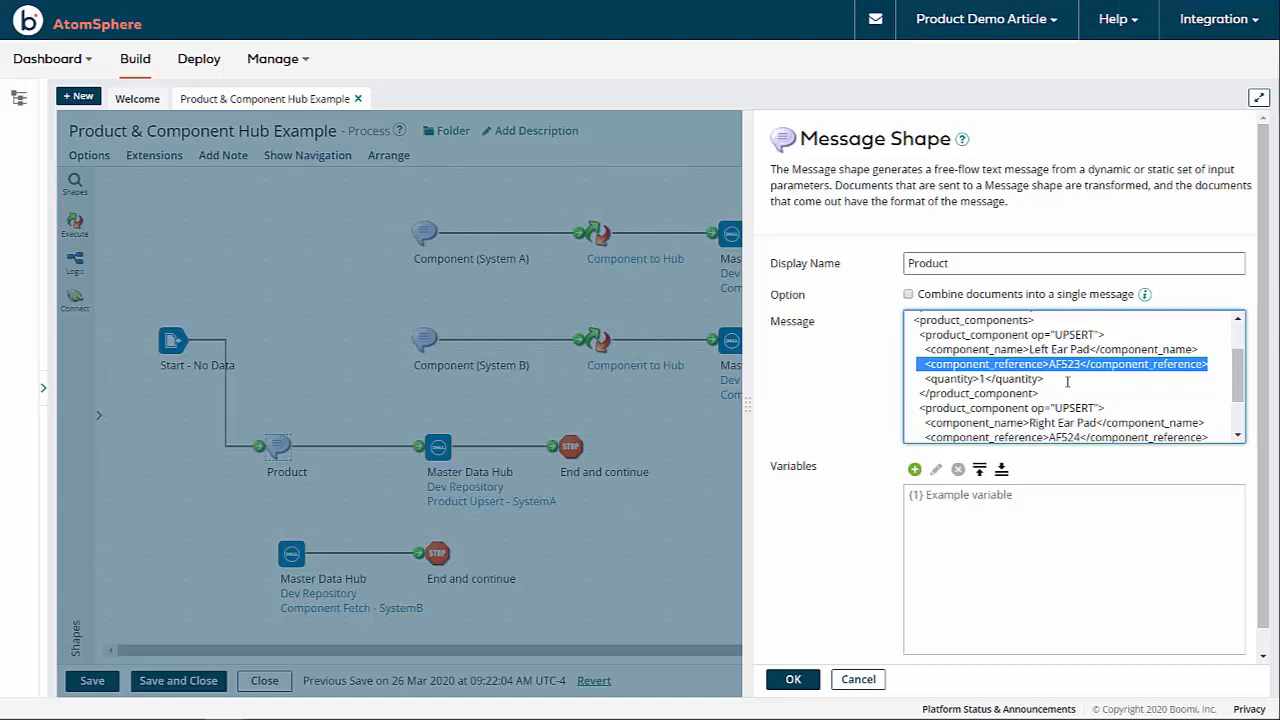
pyautogui.moveTo(1047, 365); pyautogui.dragTo(1082, 365)
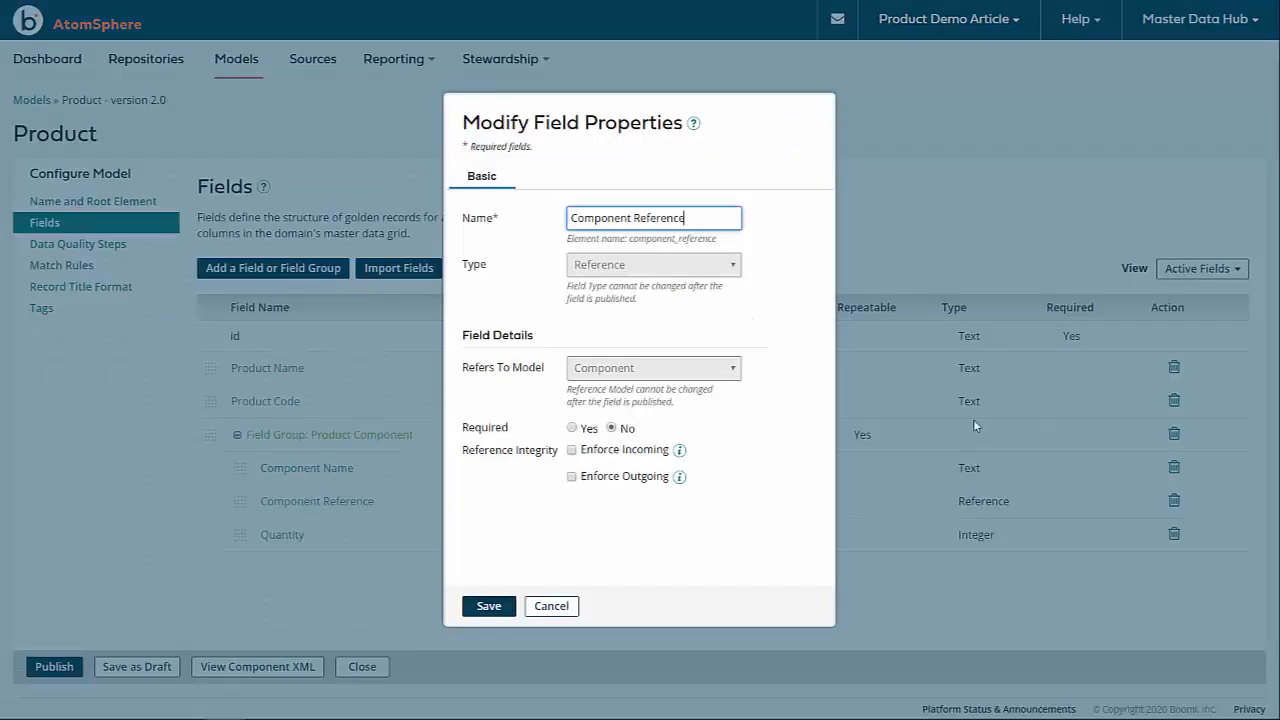
pyautogui.click(542, 610)
# Open the Left Ear Pad (2/15) golden record and check its System A entity ID among the sources
pyautogui.click(500, 60)
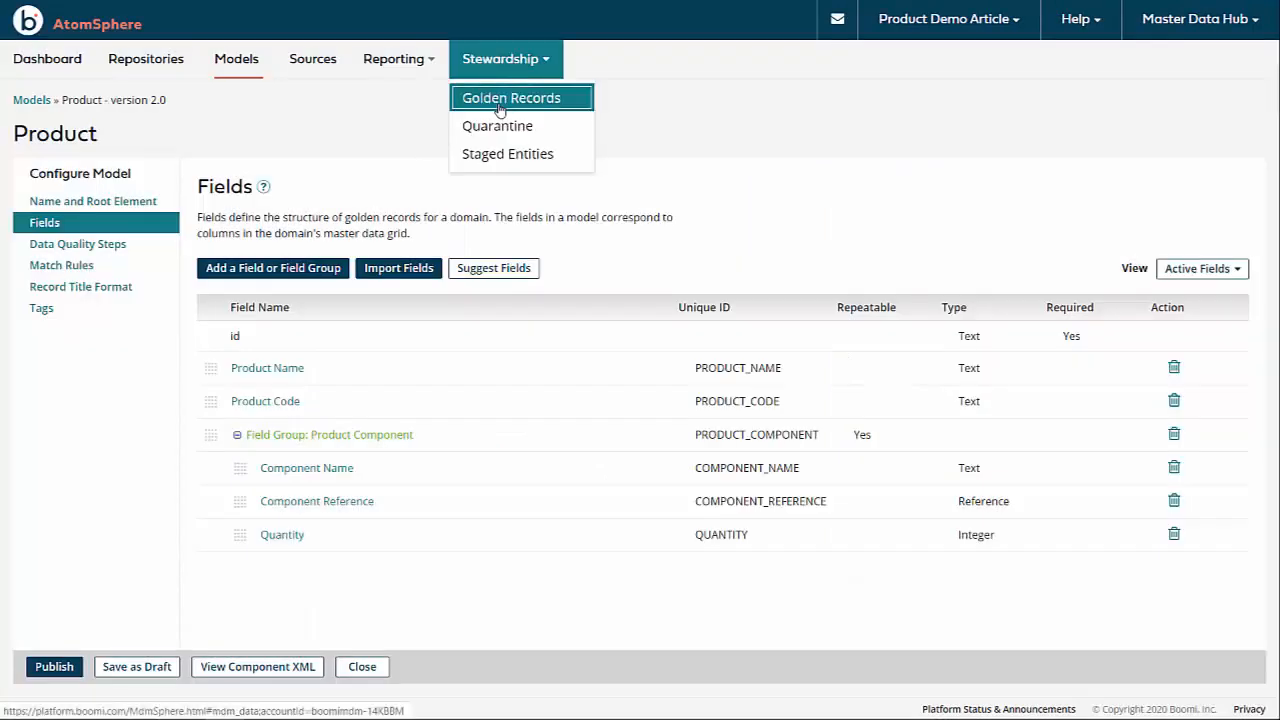
pyautogui.click(520, 94)
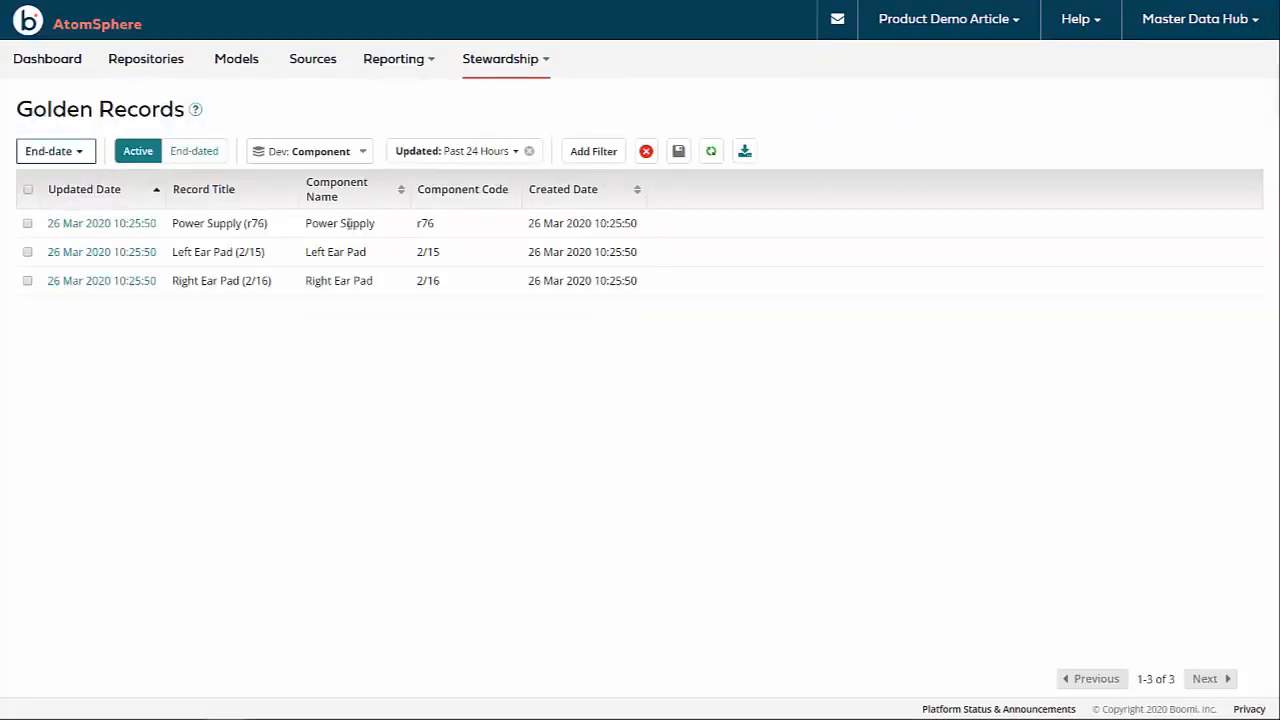
pyautogui.click(97, 256)
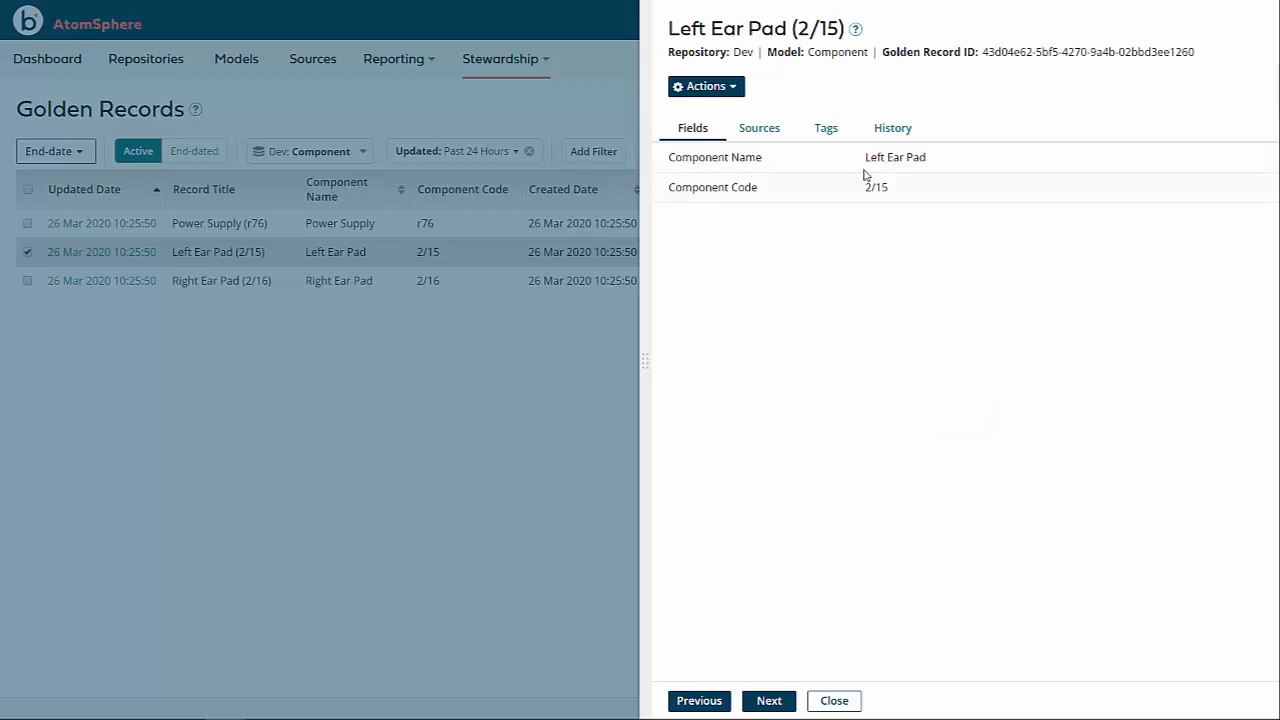
pyautogui.click(762, 131)
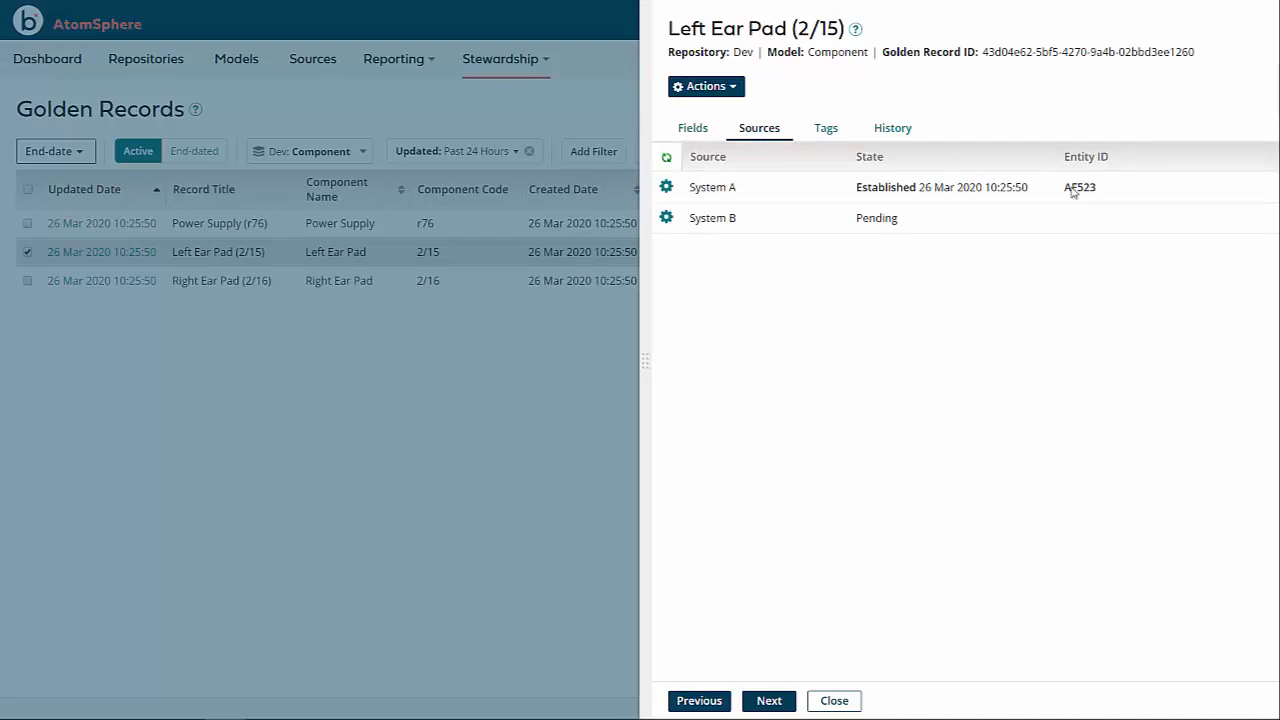
pyautogui.moveTo(1064, 188); pyautogui.dragTo(1102, 195)
# Review the product ID and the Left and Right Ear Pad component references in the Product message, and close the message shape
pyautogui.hotkey('alt', 'Tab')
pyautogui.scroll(1, 1060, 360)
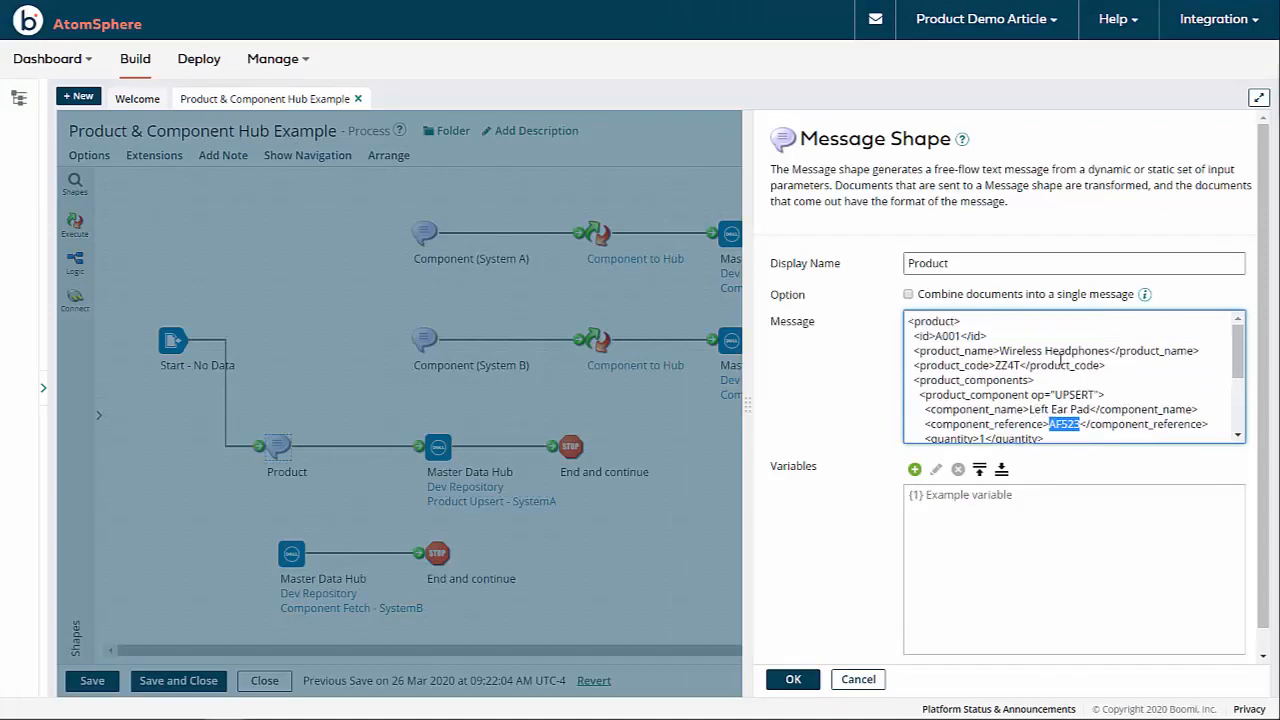
pyautogui.moveTo(936, 336); pyautogui.dragTo(944, 336)
pyautogui.scroll(-1, 1043, 395)
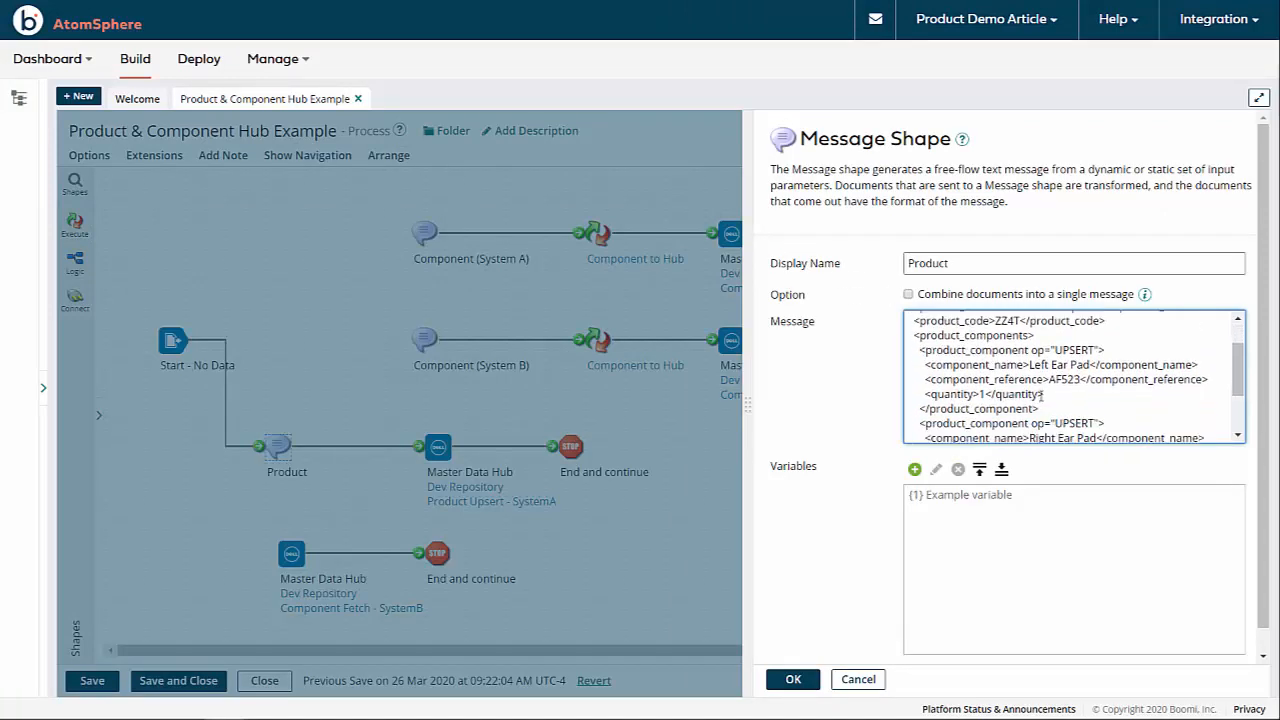
pyautogui.moveTo(1048, 379); pyautogui.dragTo(1081, 379)
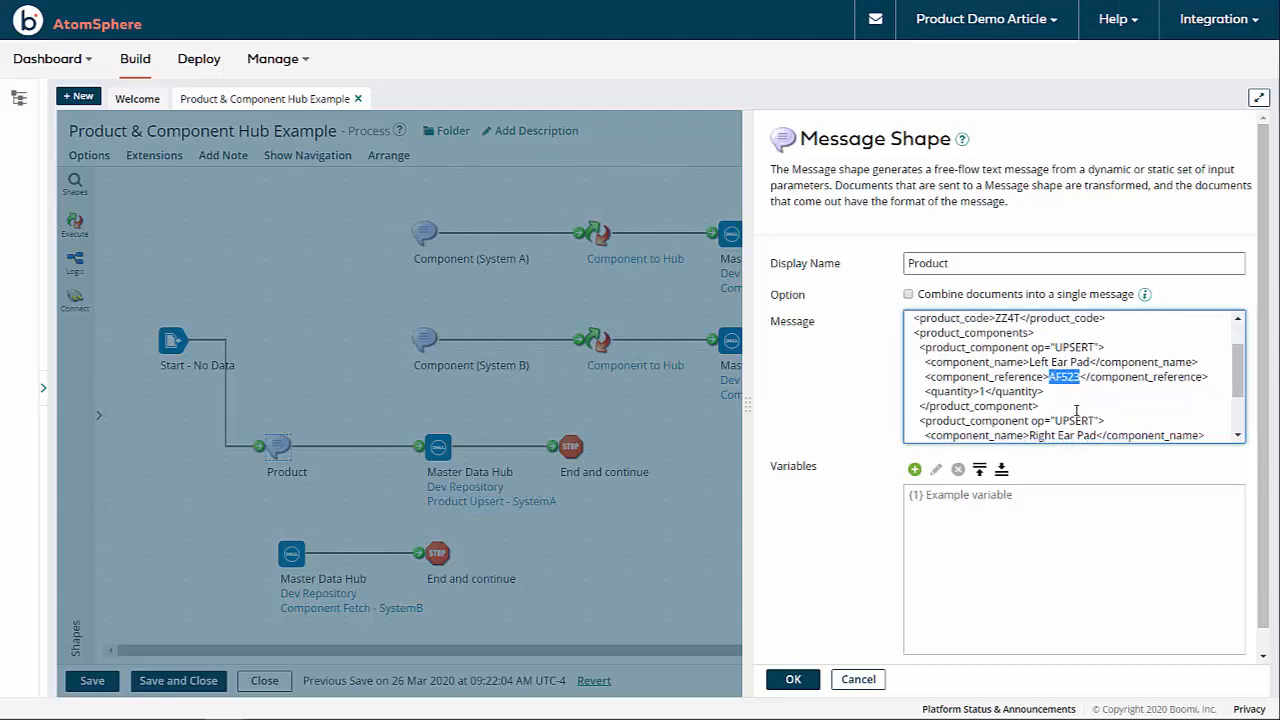
pyautogui.scroll(-1, 1076, 410)
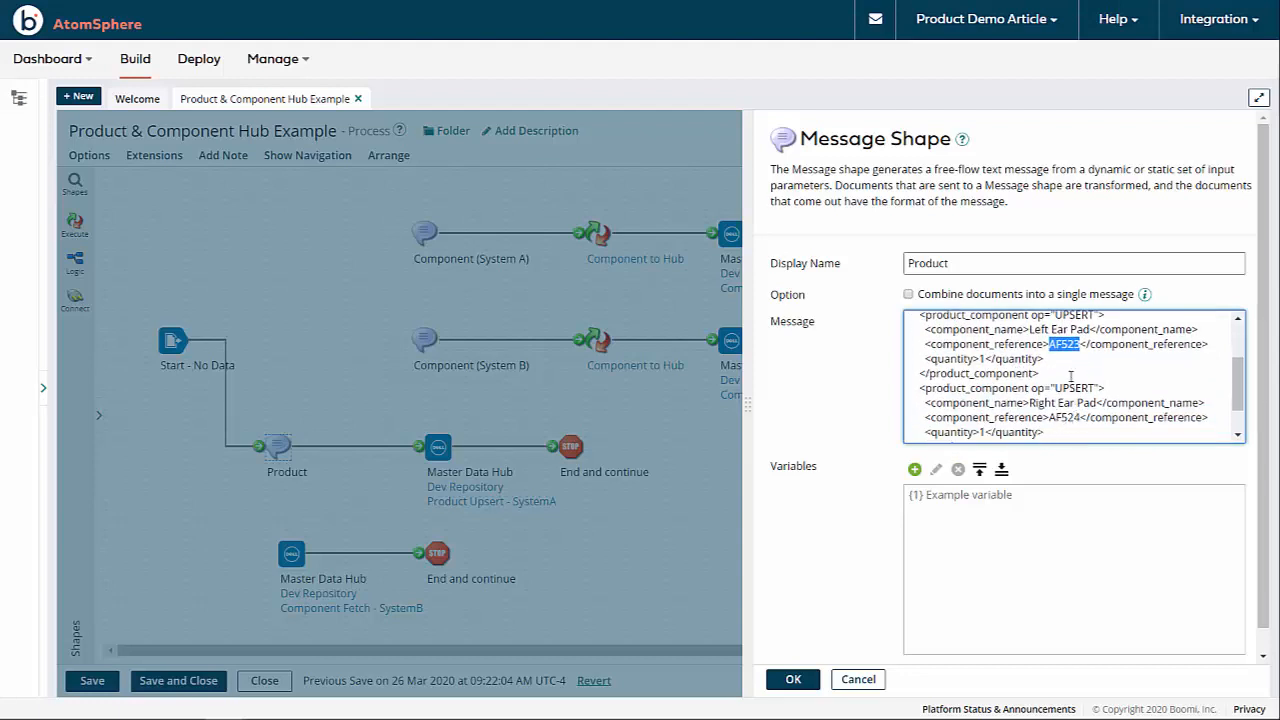
pyautogui.moveTo(1048, 417); pyautogui.dragTo(1082, 417)
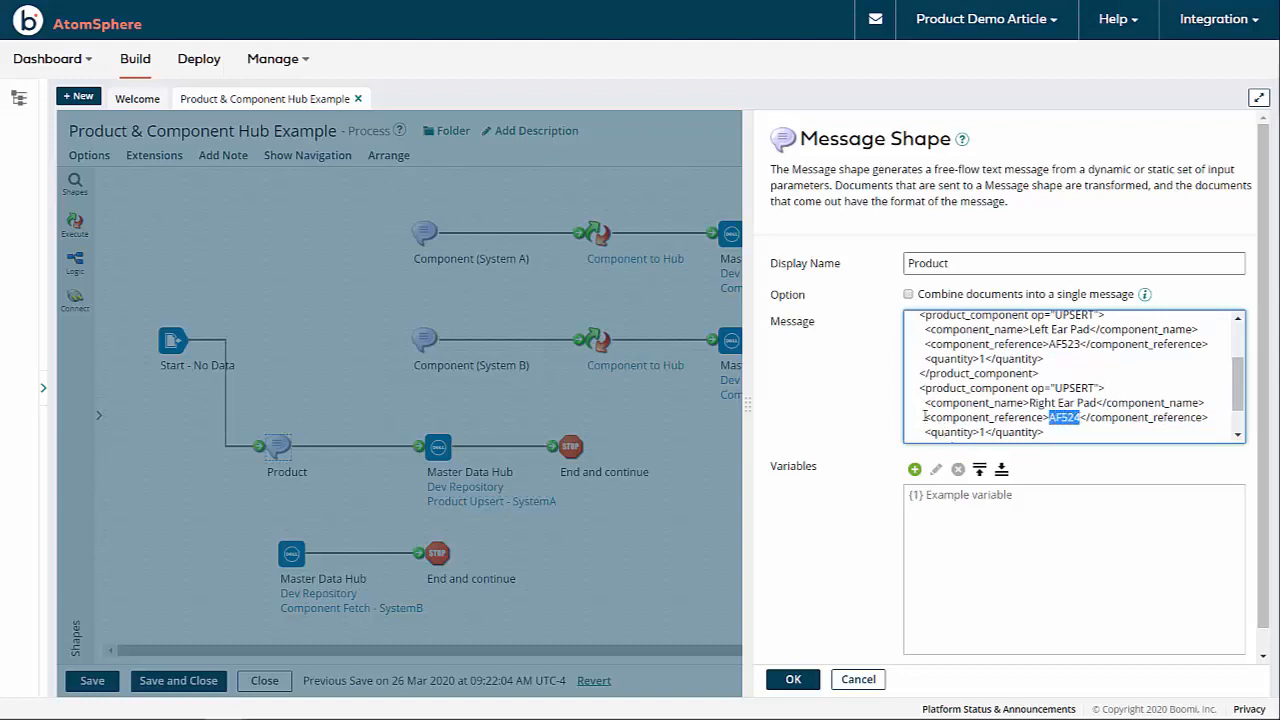
pyautogui.moveTo(926, 417); pyautogui.dragTo(1200, 417)
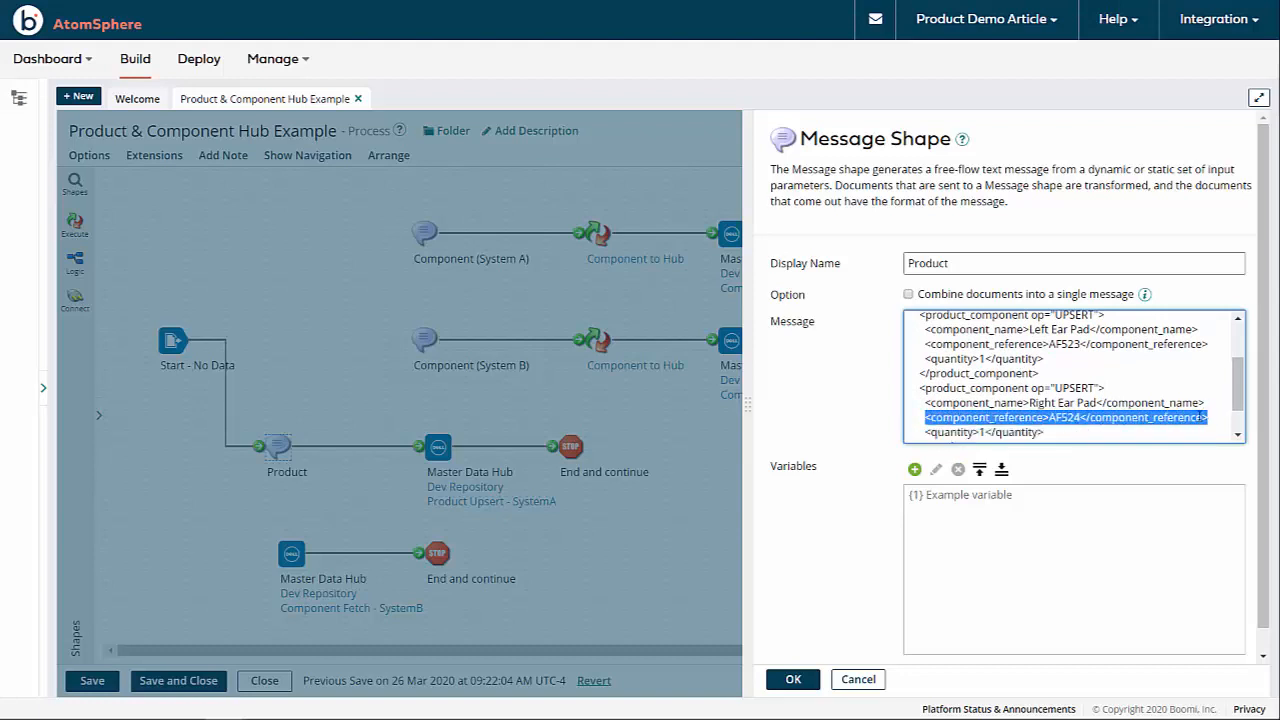
pyautogui.scroll(-1, 1152, 417)
pyautogui.scroll(3, 1152, 416)
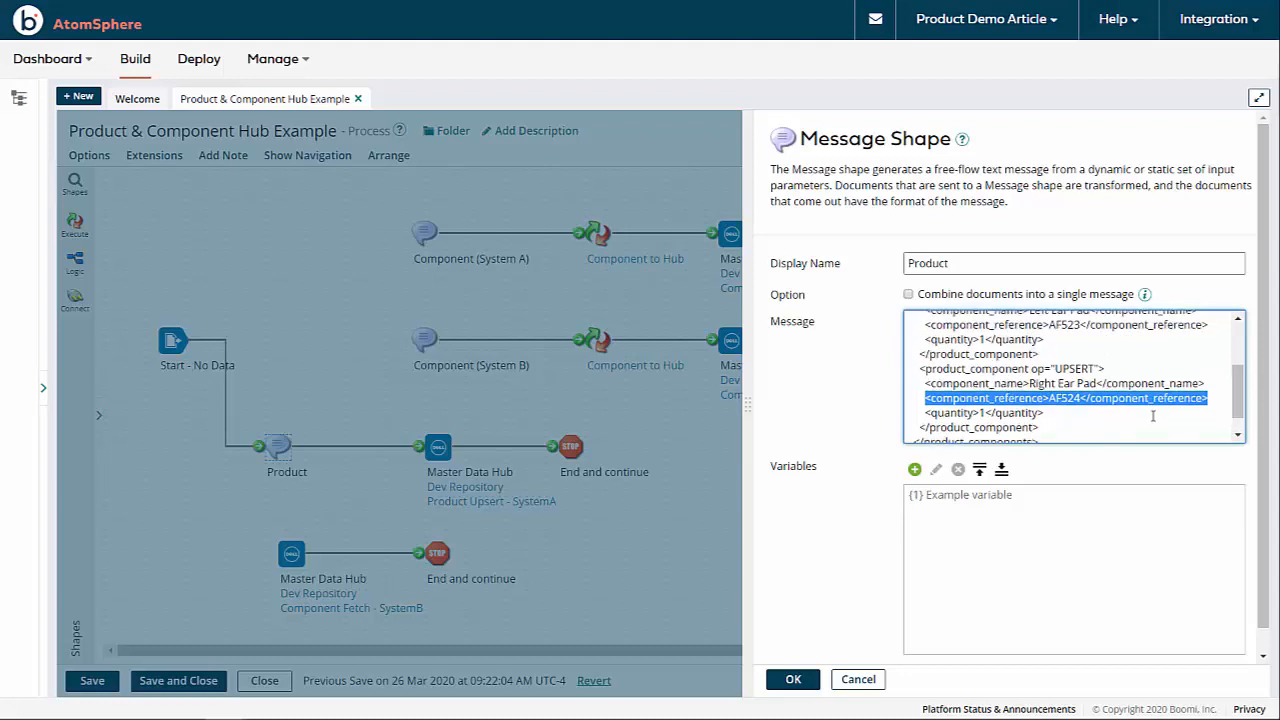
pyautogui.scroll(-2, 1027, 385)
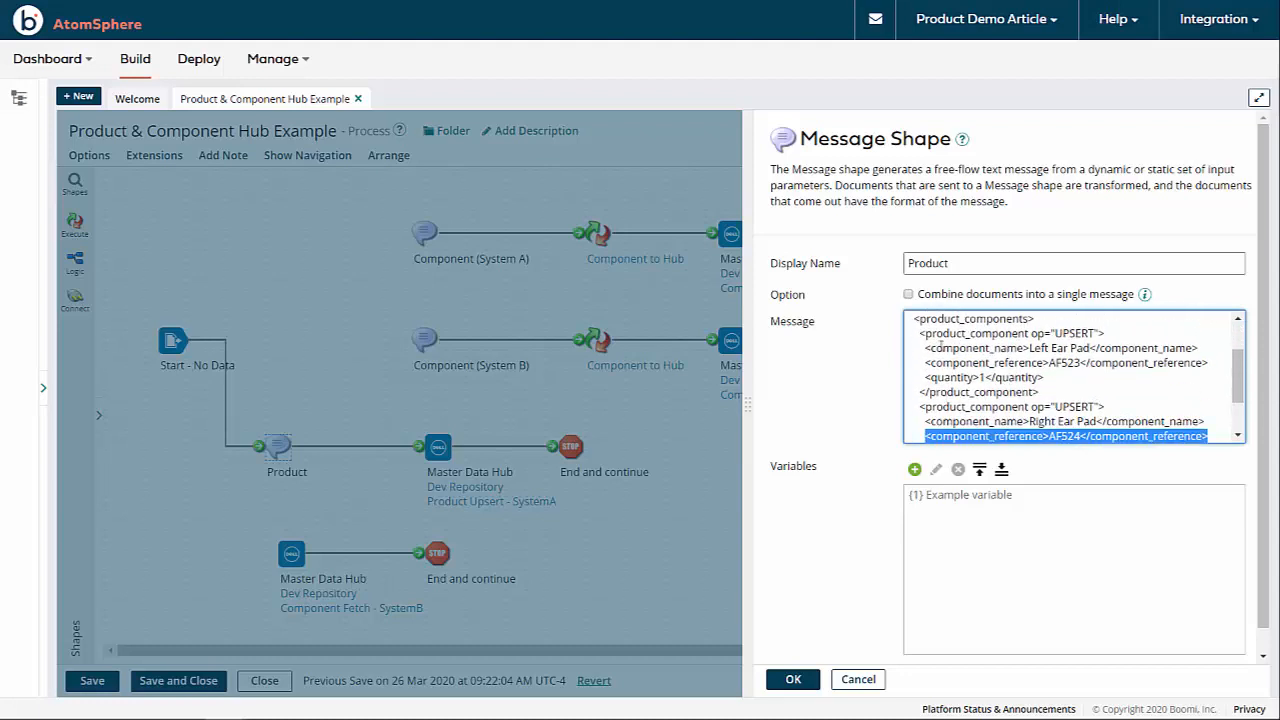
pyautogui.scroll(-2, 1069, 374)
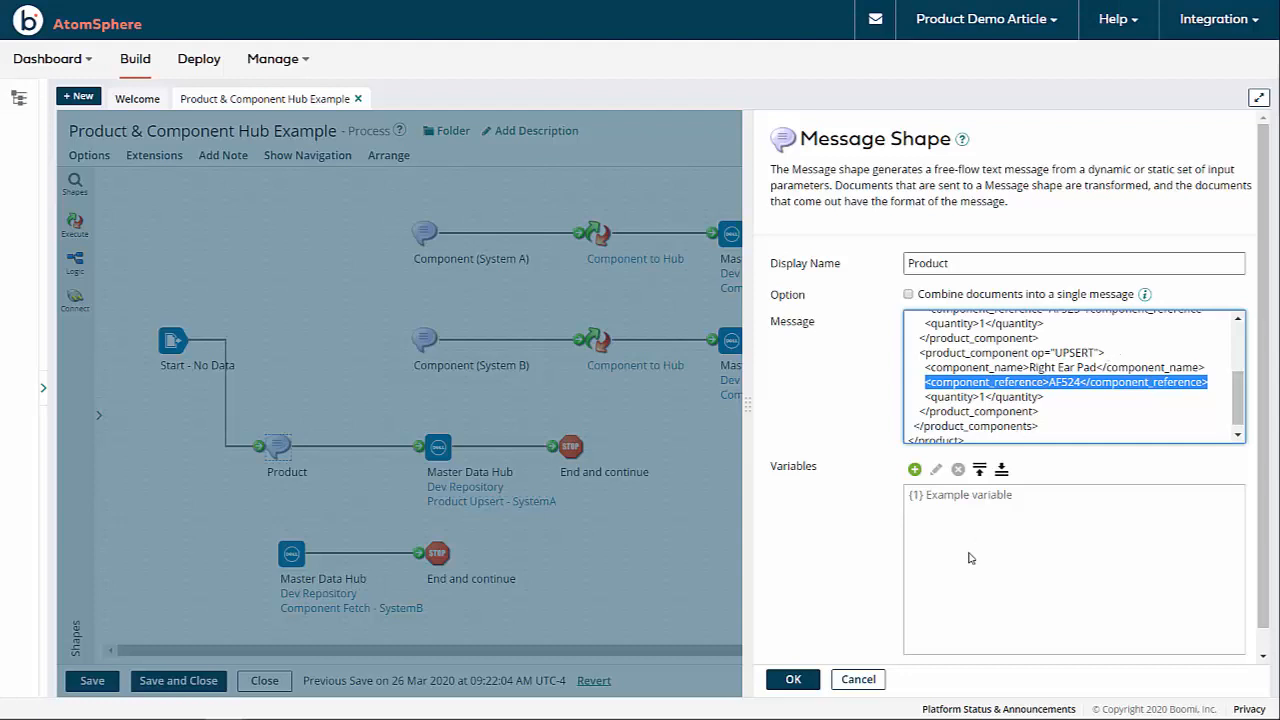
pyautogui.click(808, 680)
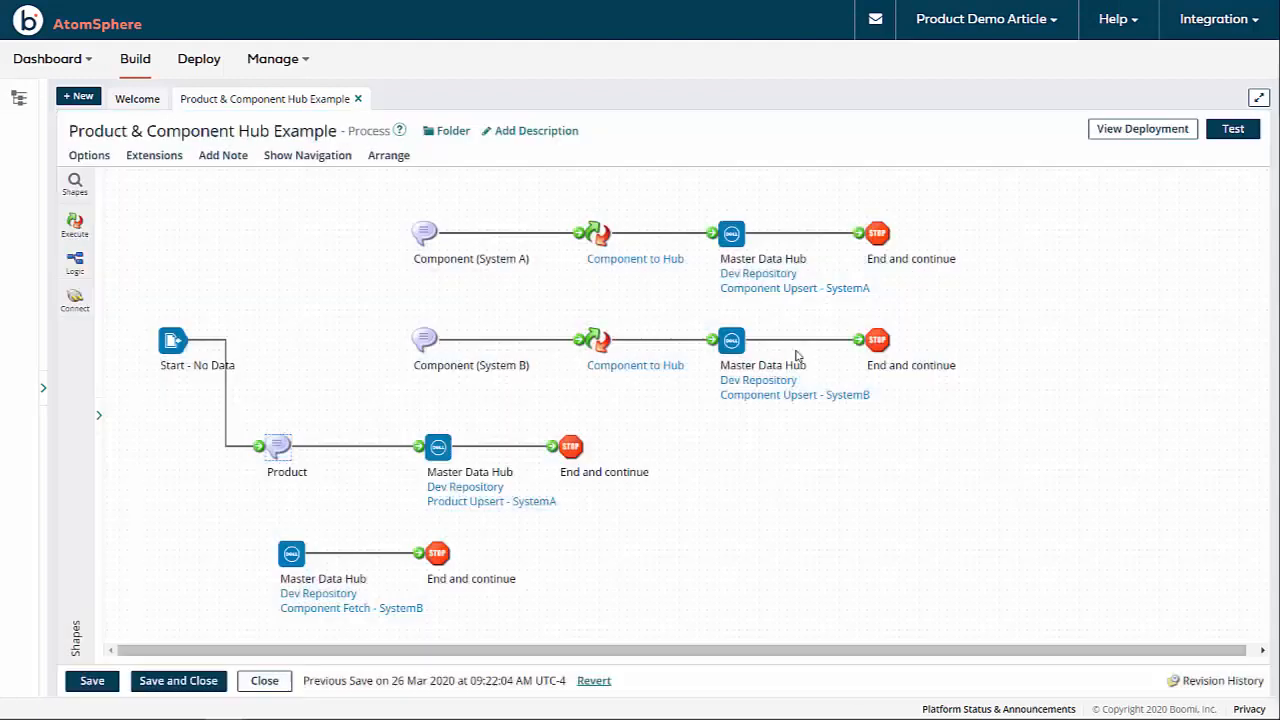
# Save the process, run its test on the Article - Test atom and select the Master Data Hub shape in the Product branch
pyautogui.click(1232, 128)
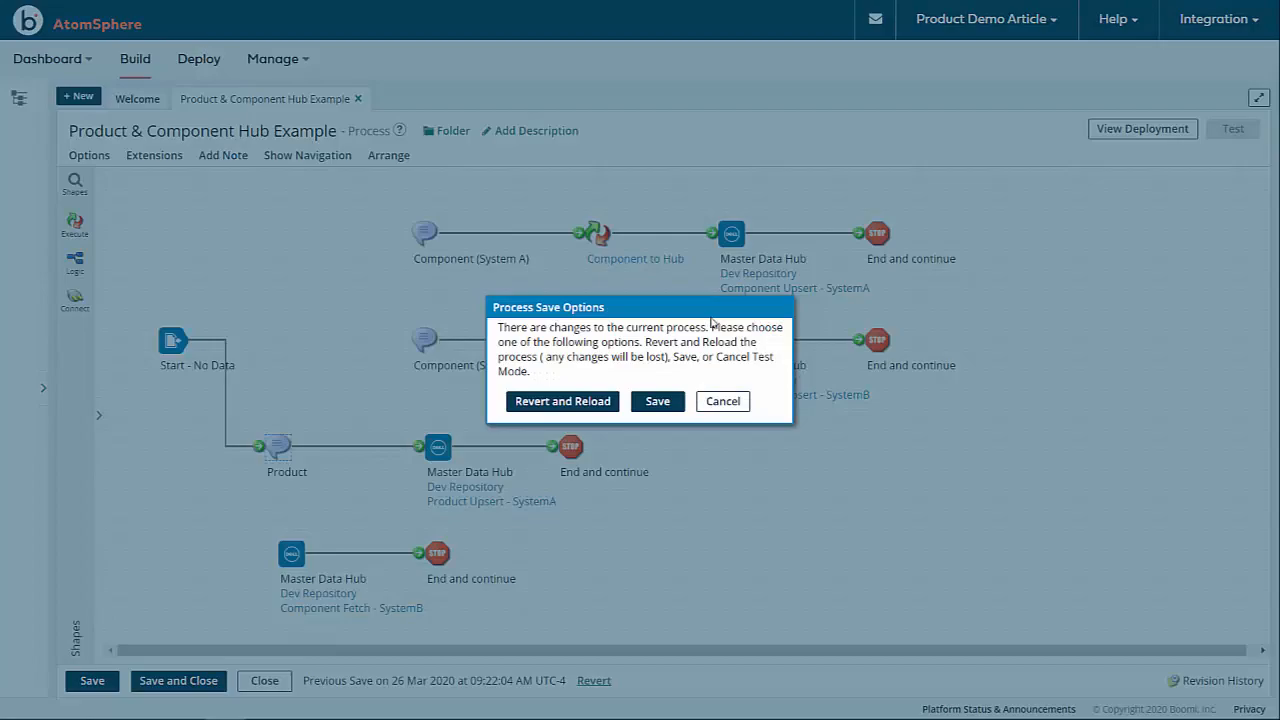
pyautogui.click(656, 401)
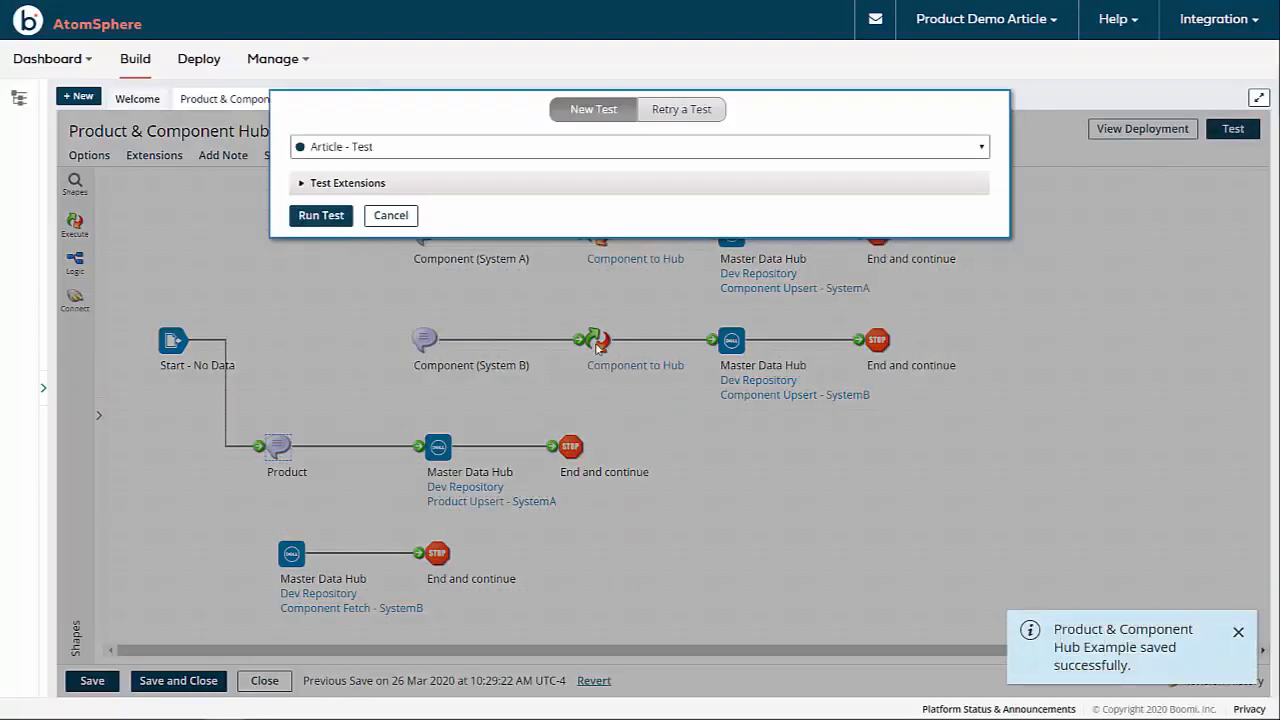
pyautogui.click(330, 215)
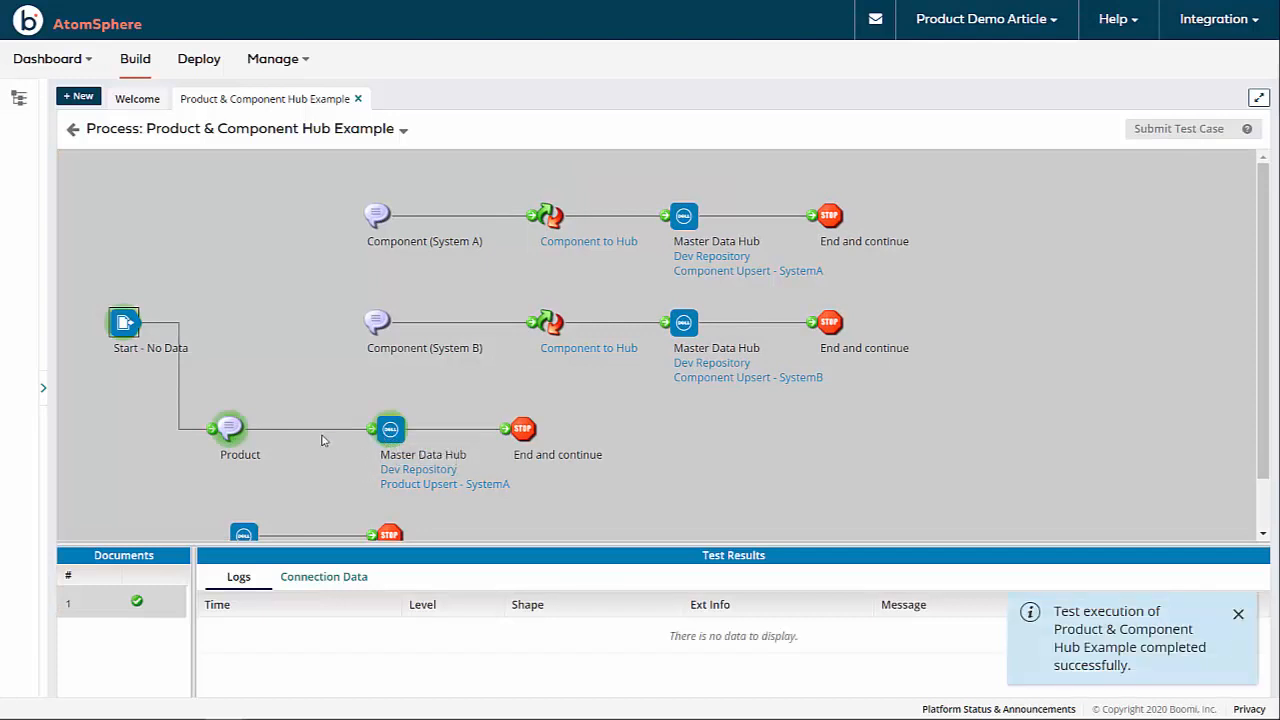
pyautogui.click(391, 431)
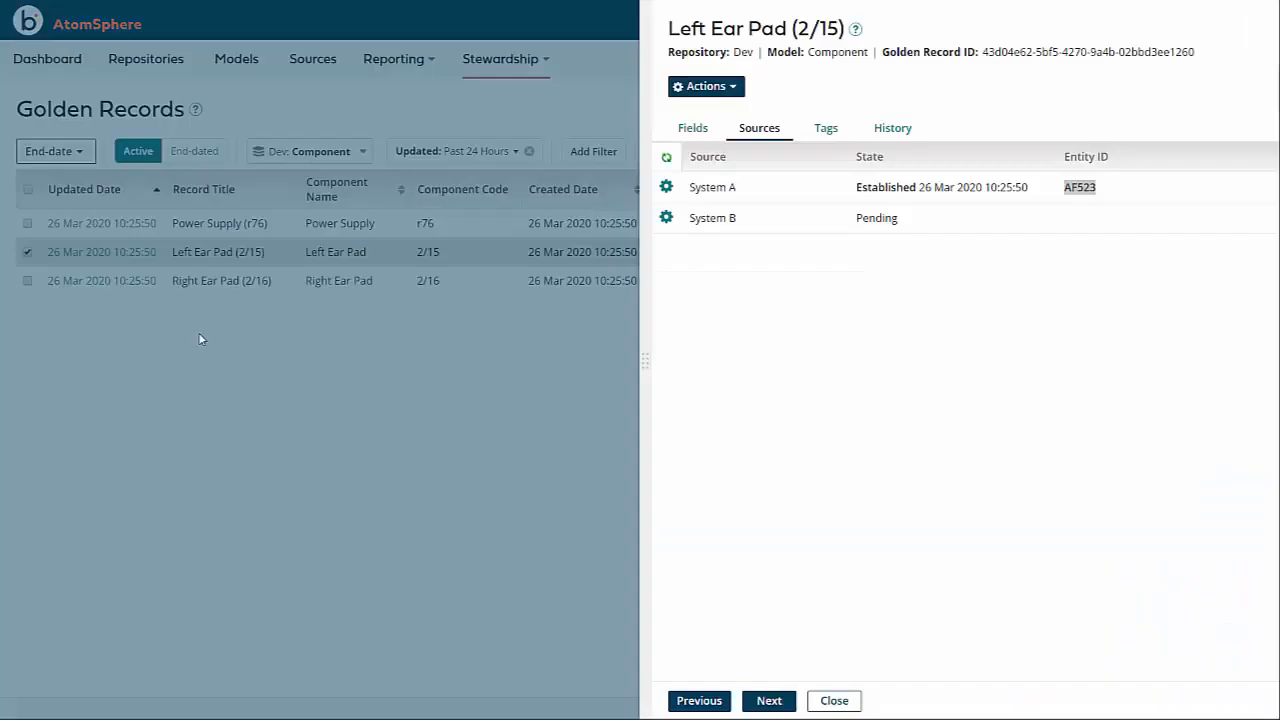
# Close the Left Ear Pad record, list the golden records of the Dev Product model and open the Wireless Headphones record
pyautogui.click(394, 366)
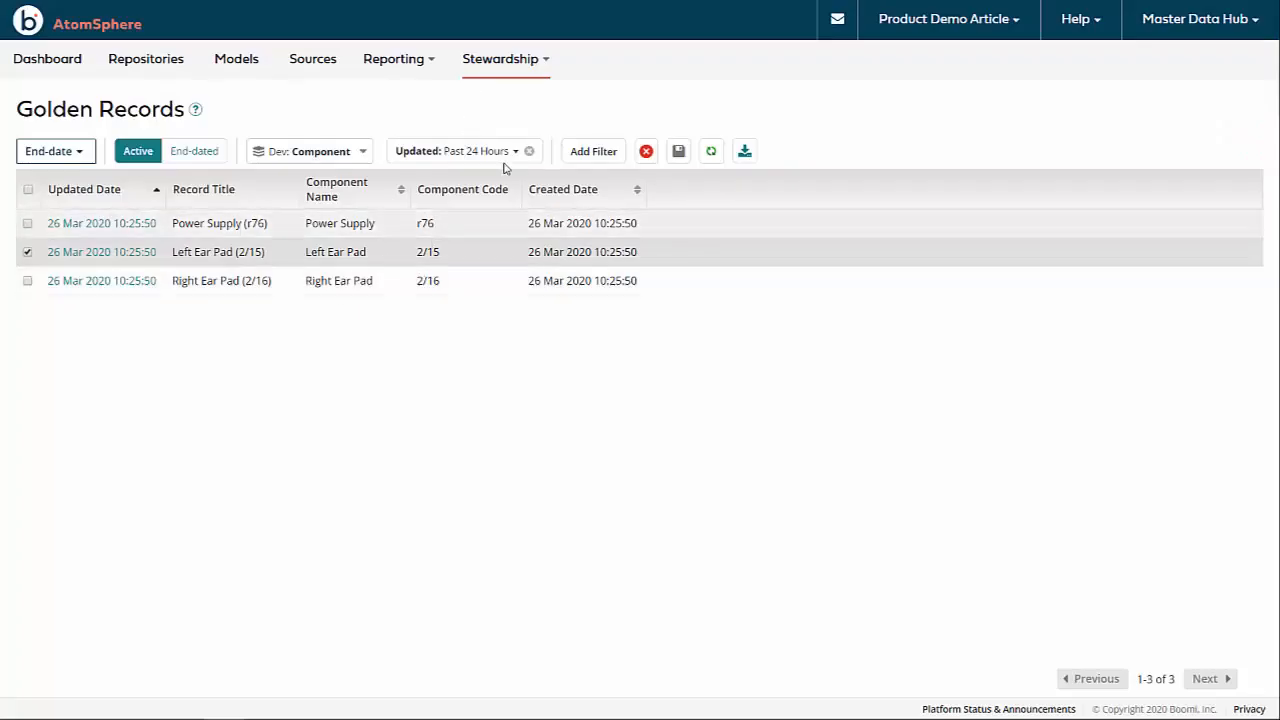
pyautogui.click(512, 62)
pyautogui.click(330, 151)
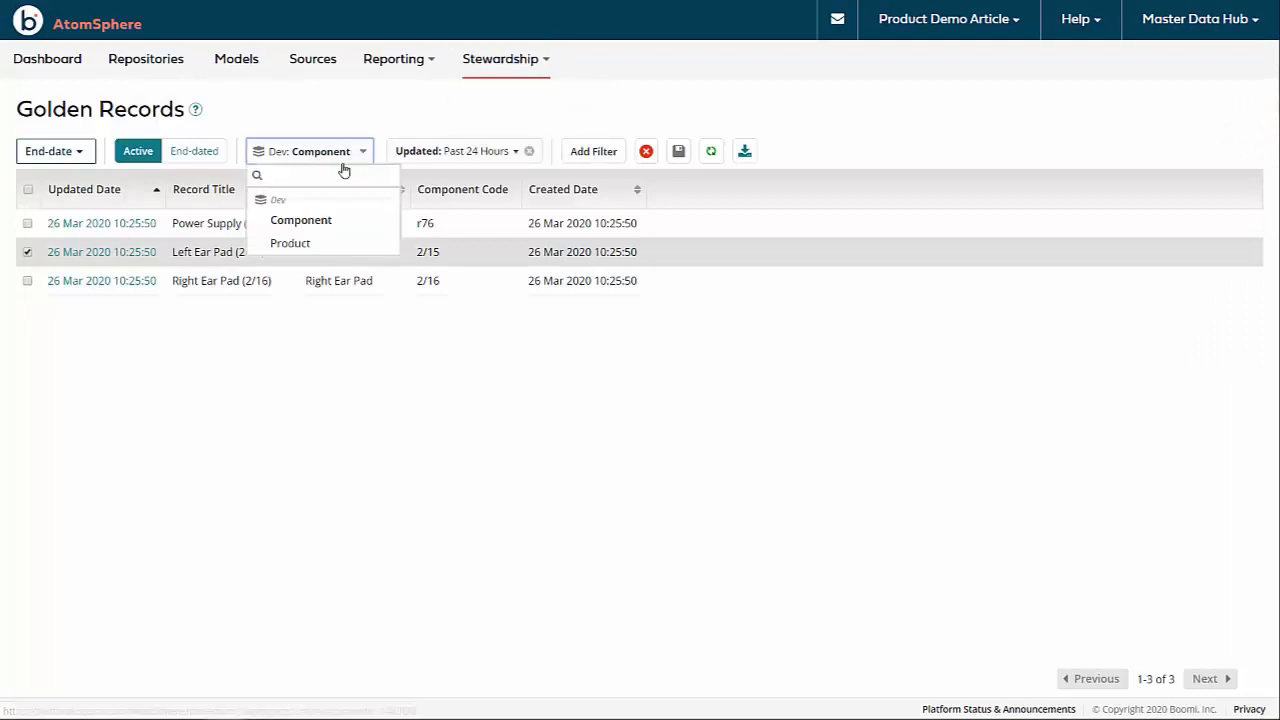
pyautogui.click(280, 246)
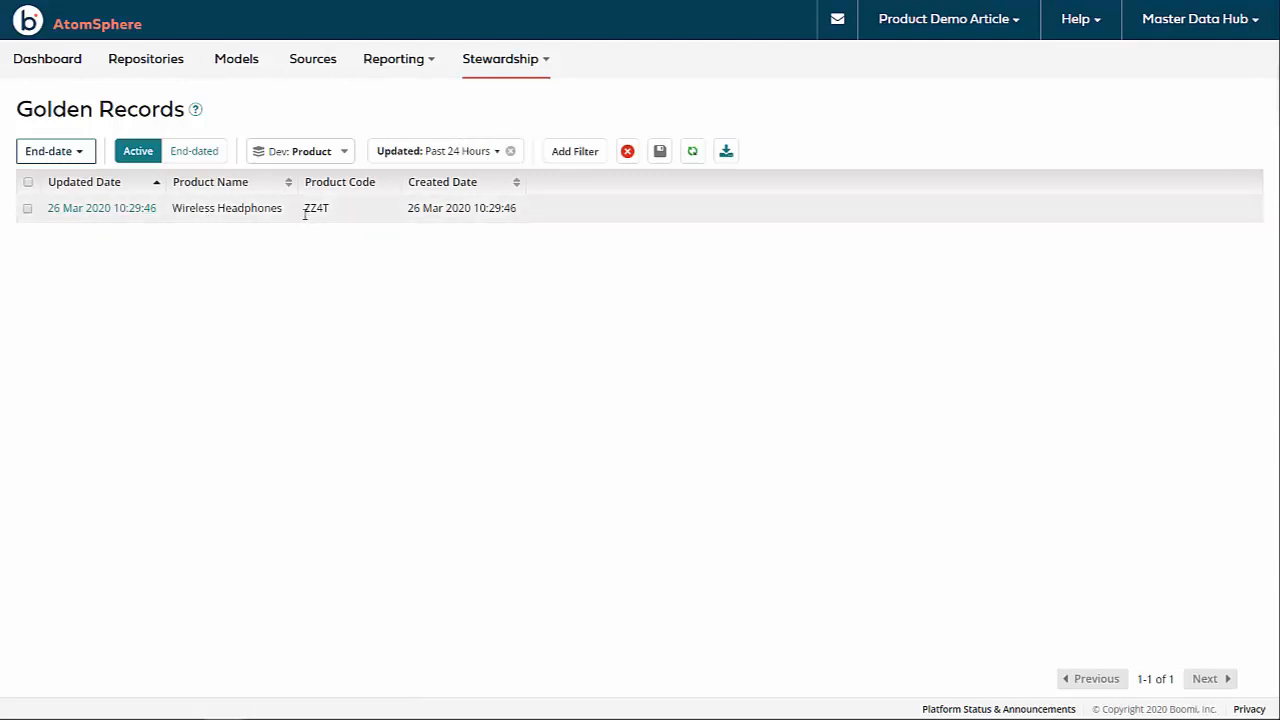
pyautogui.click(104, 212)
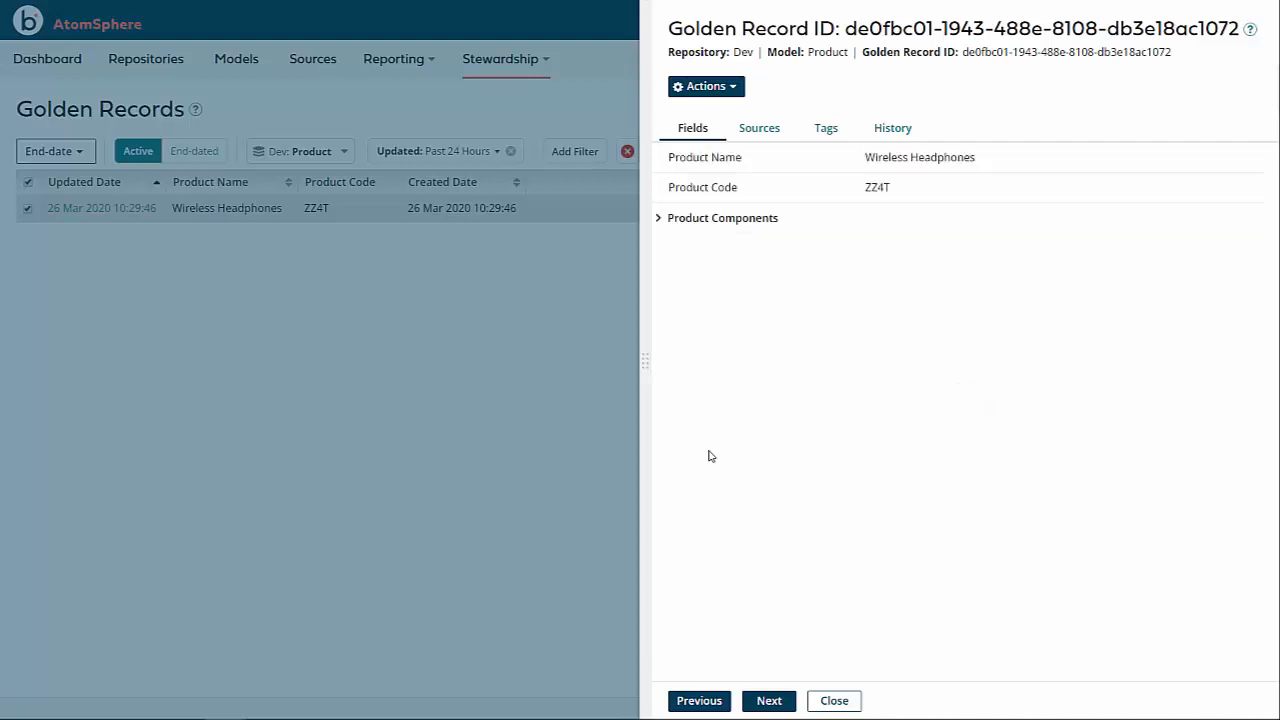
# Expand the Product Components and check the source contributions behind the Left Ear Pad component reference
pyautogui.click(660, 221)
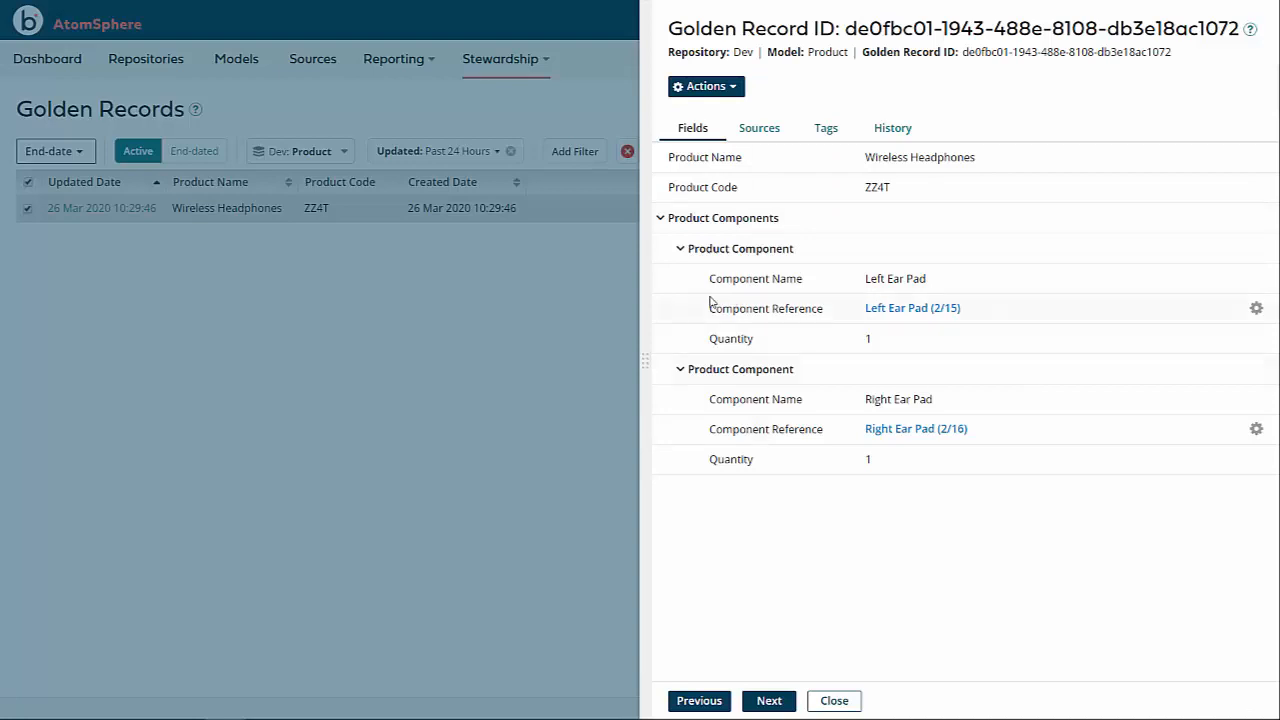
pyautogui.moveTo(865, 282); pyautogui.dragTo(929, 284)
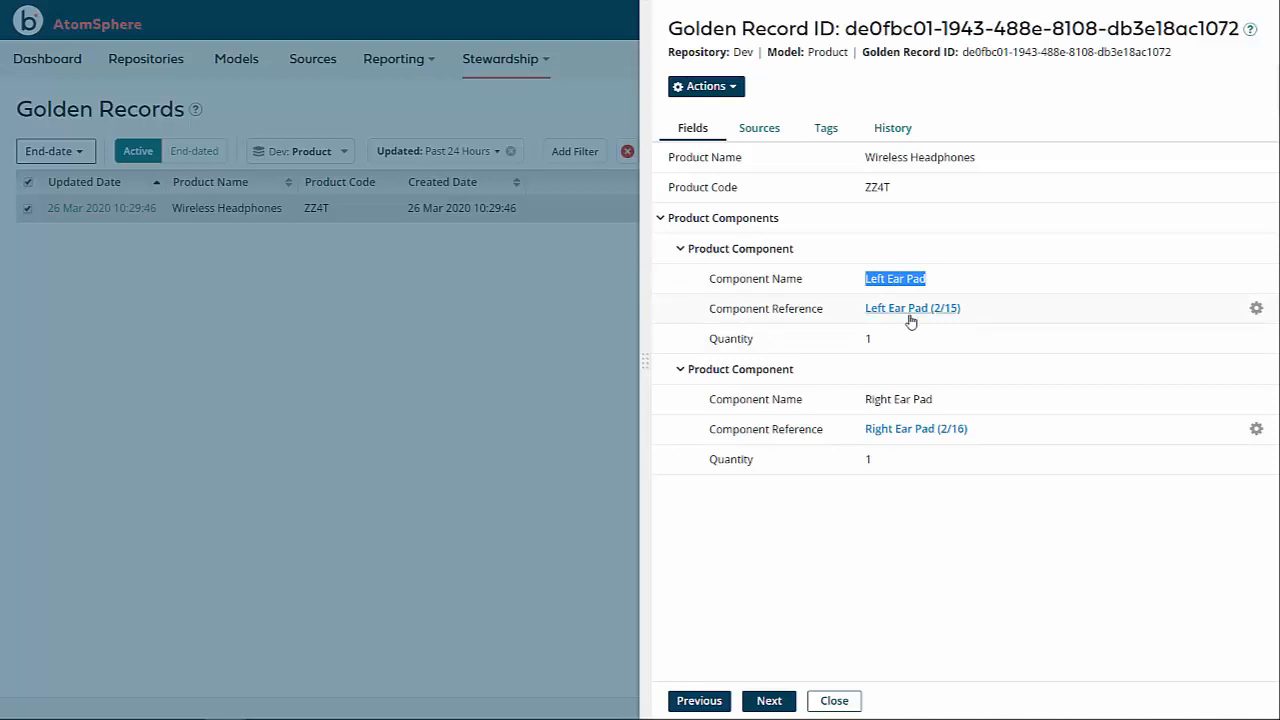
pyautogui.click(870, 341)
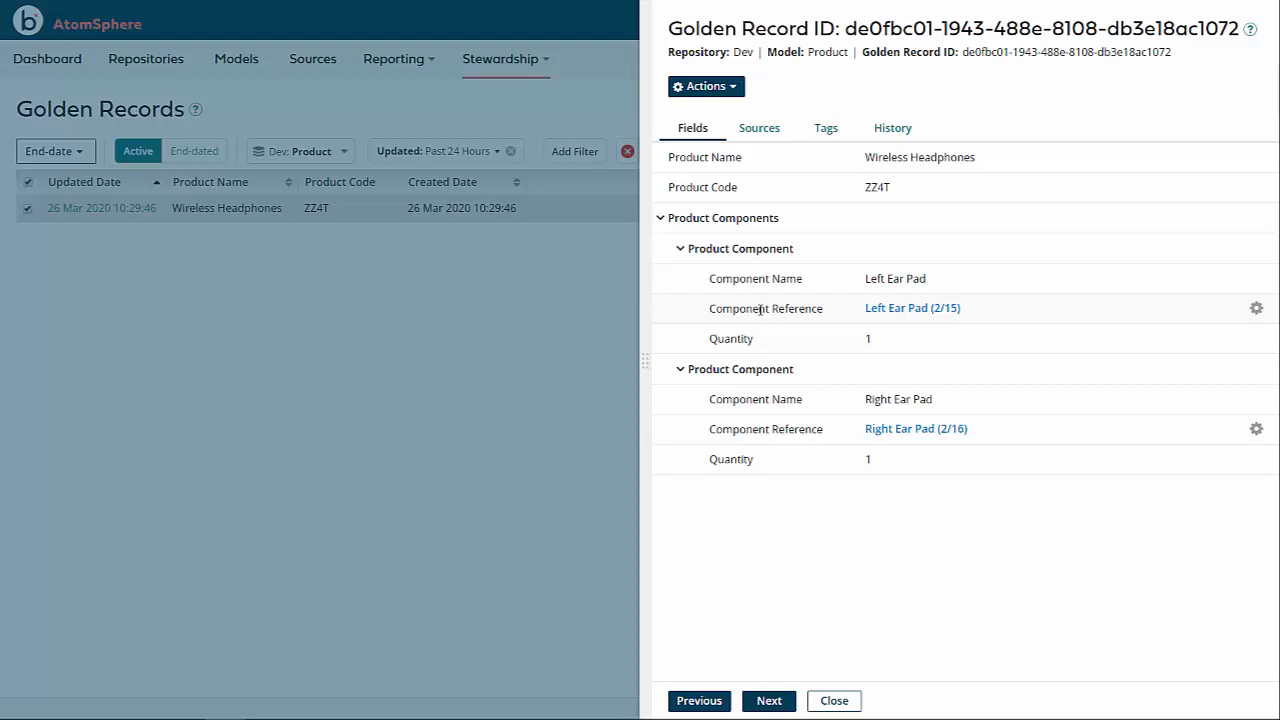
pyautogui.click(1256, 308)
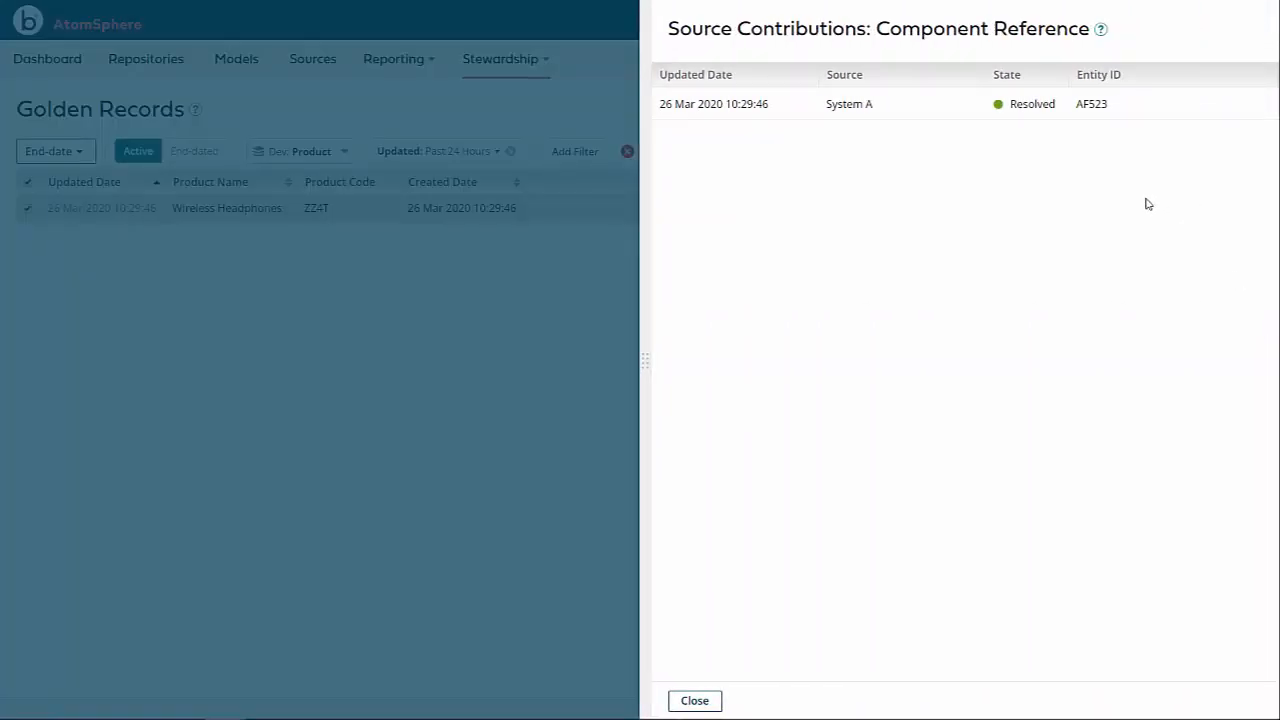
pyautogui.doubleClick(1088, 106)
pyautogui.click(422, 428)
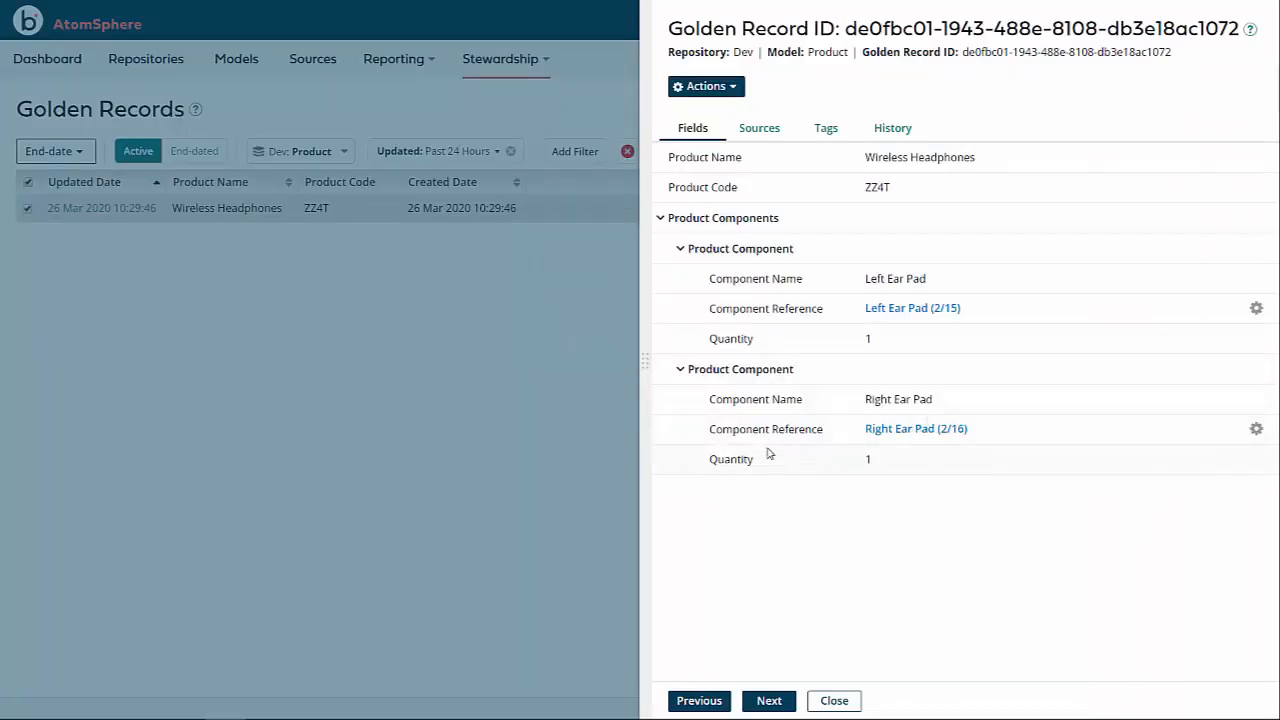
# Check the source, state and entity ID behind the Right Ear Pad component reference, and close the Wireless Headphones record
pyautogui.click(1254, 429)
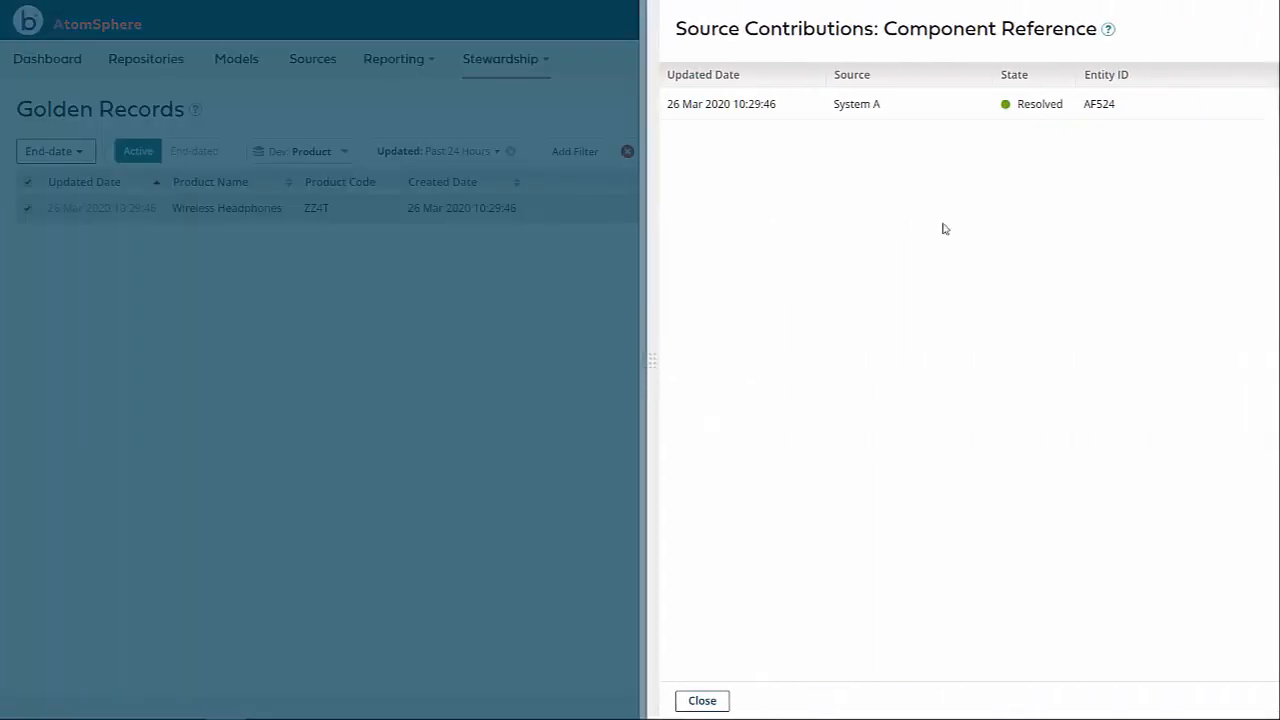
pyautogui.moveTo(826, 104); pyautogui.dragTo(1130, 108)
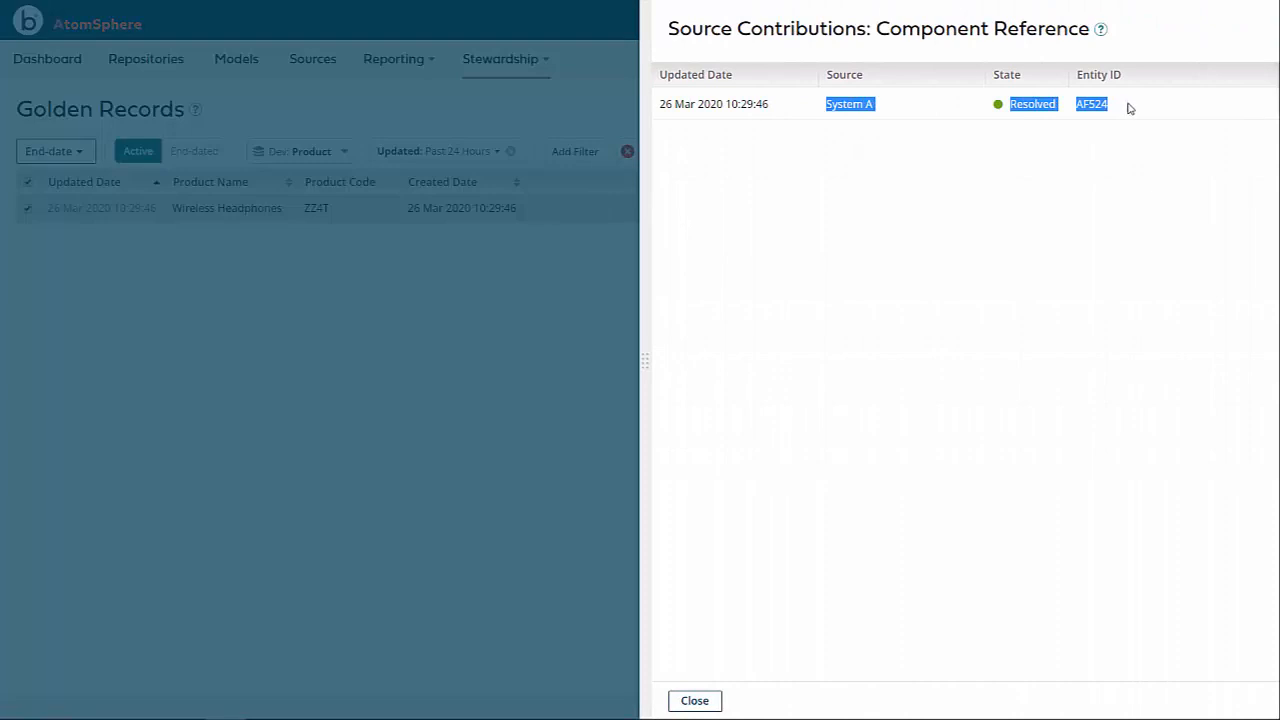
pyautogui.click(1090, 112)
pyautogui.doubleClick(1088, 104)
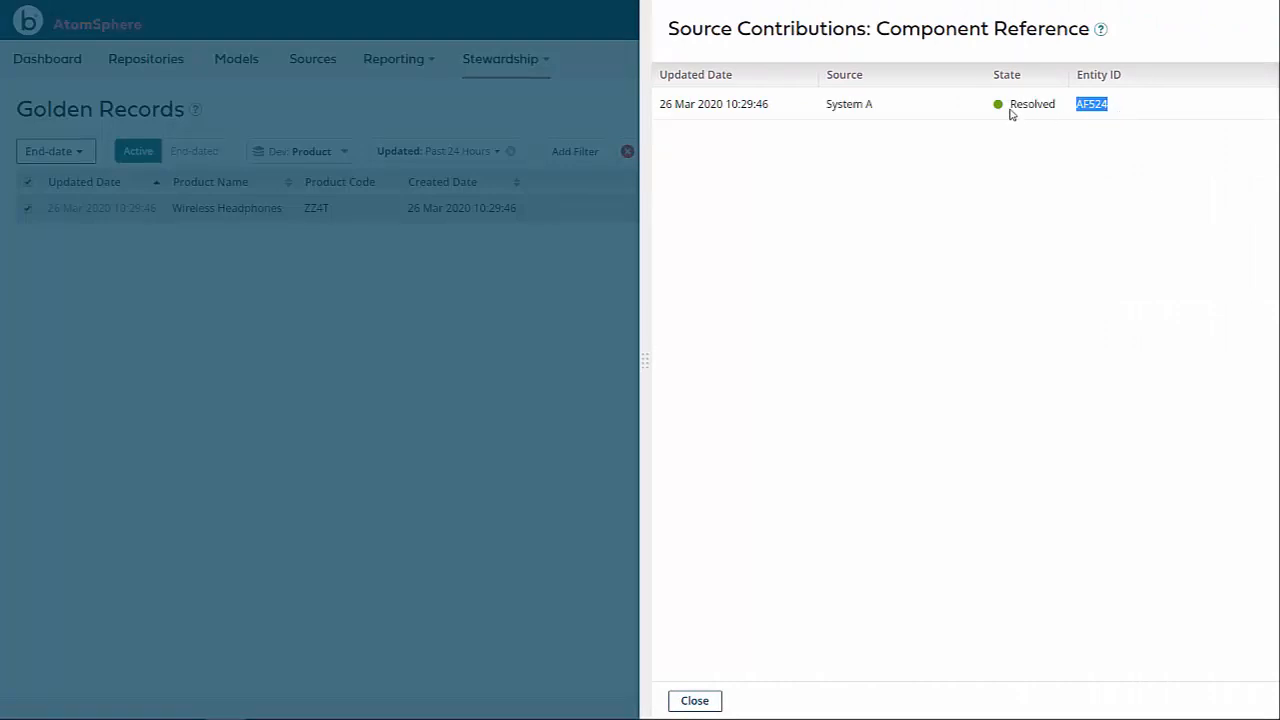
pyautogui.moveTo(1014, 108); pyautogui.dragTo(1060, 112)
pyautogui.click(1055, 129)
pyautogui.click(522, 385)
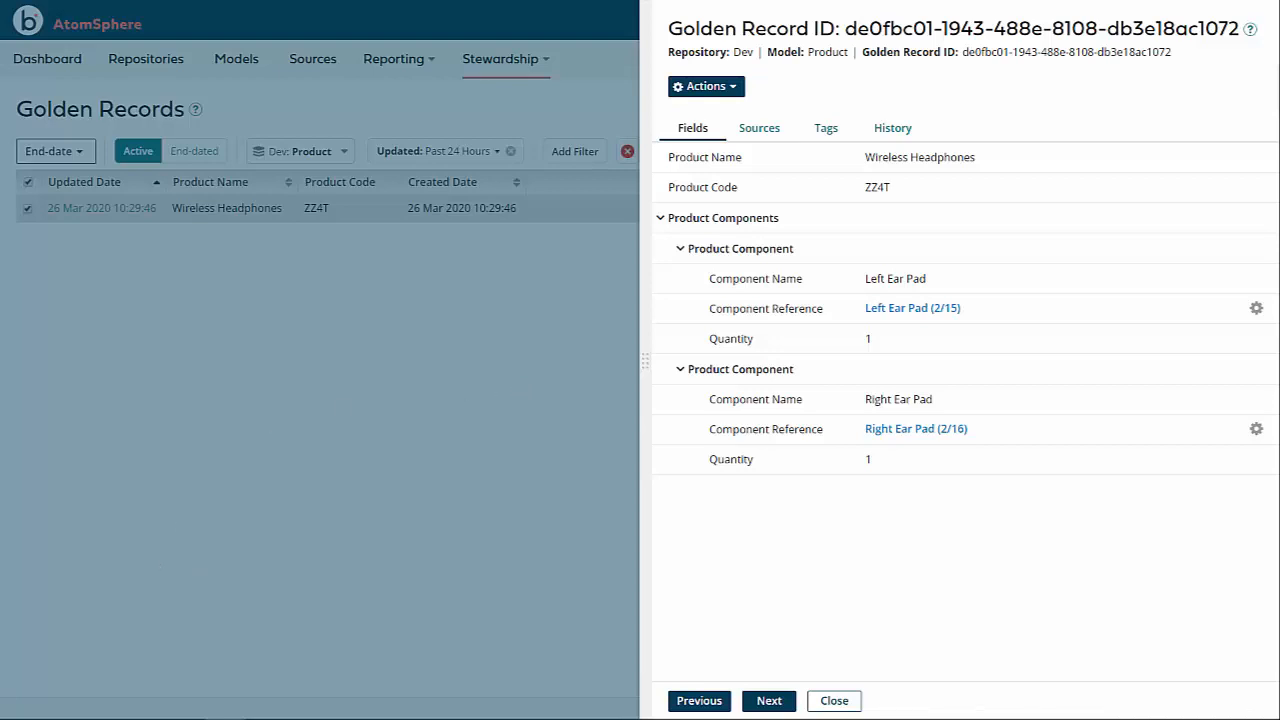
pyautogui.click(350, 372)
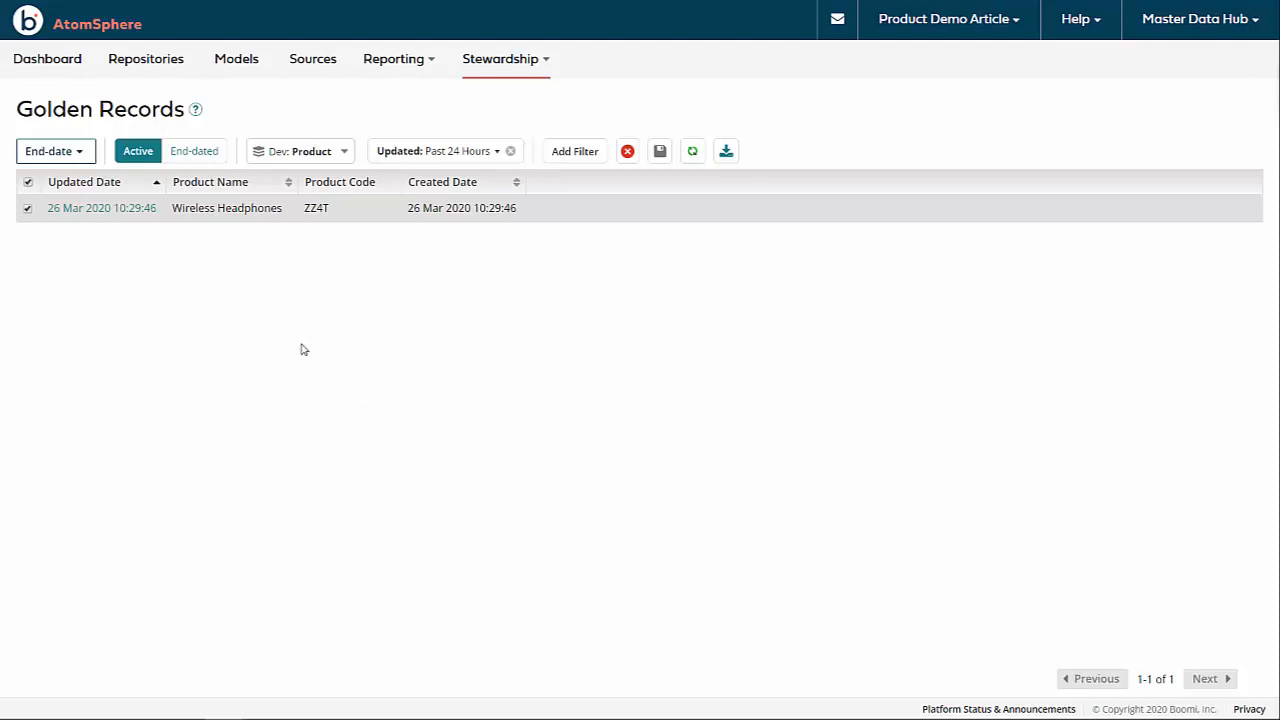
# Open the Component model and start a new field named ParentProduct with the type Reference
pyautogui.click(231, 68)
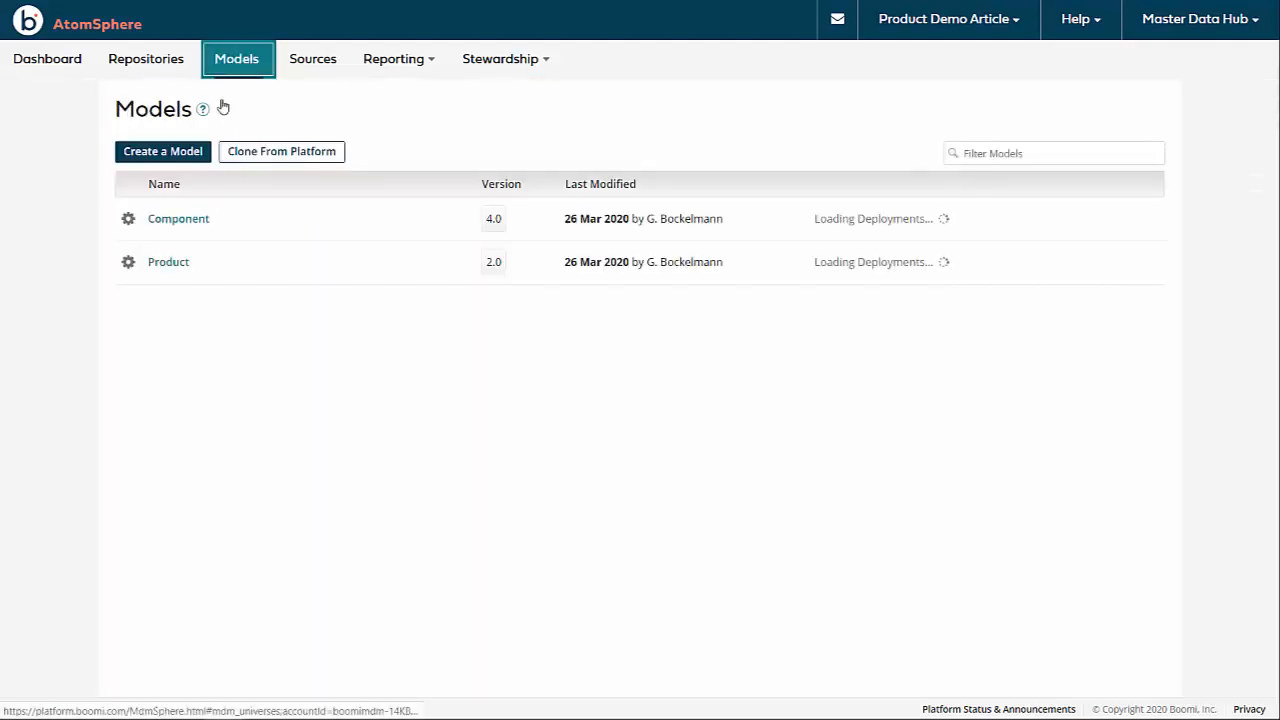
pyautogui.click(180, 221)
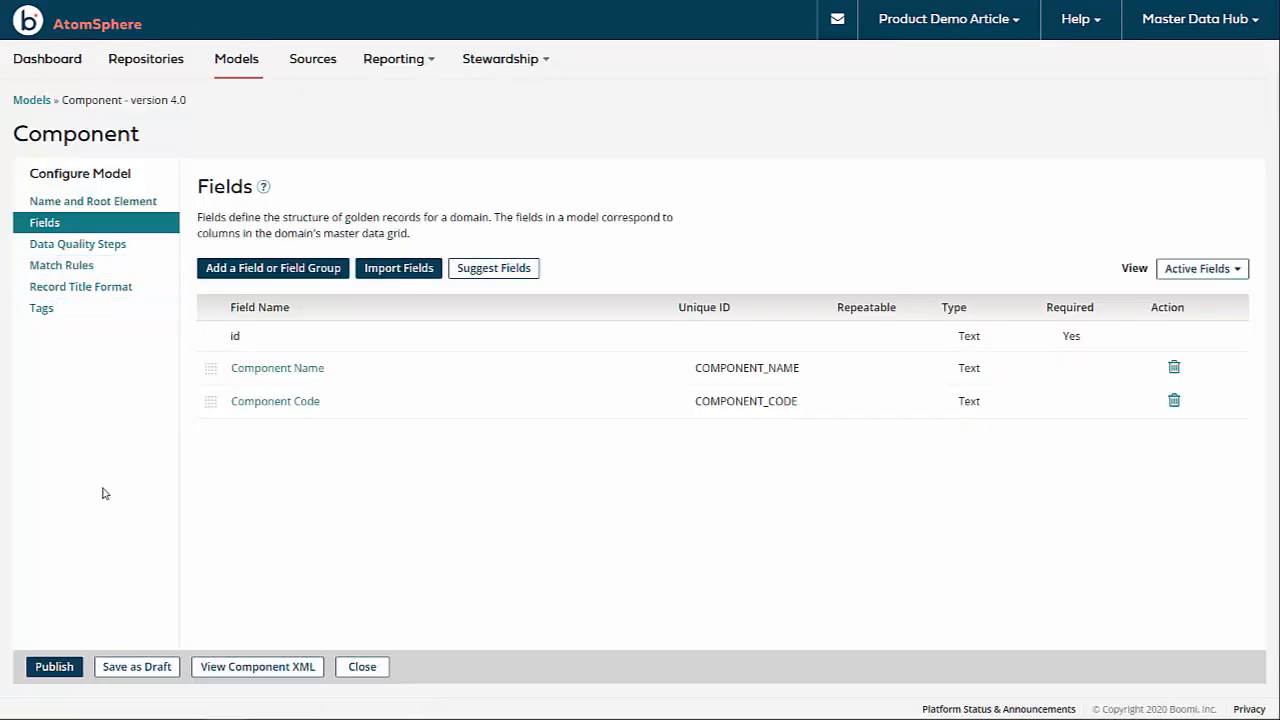
pyautogui.click(252, 272)
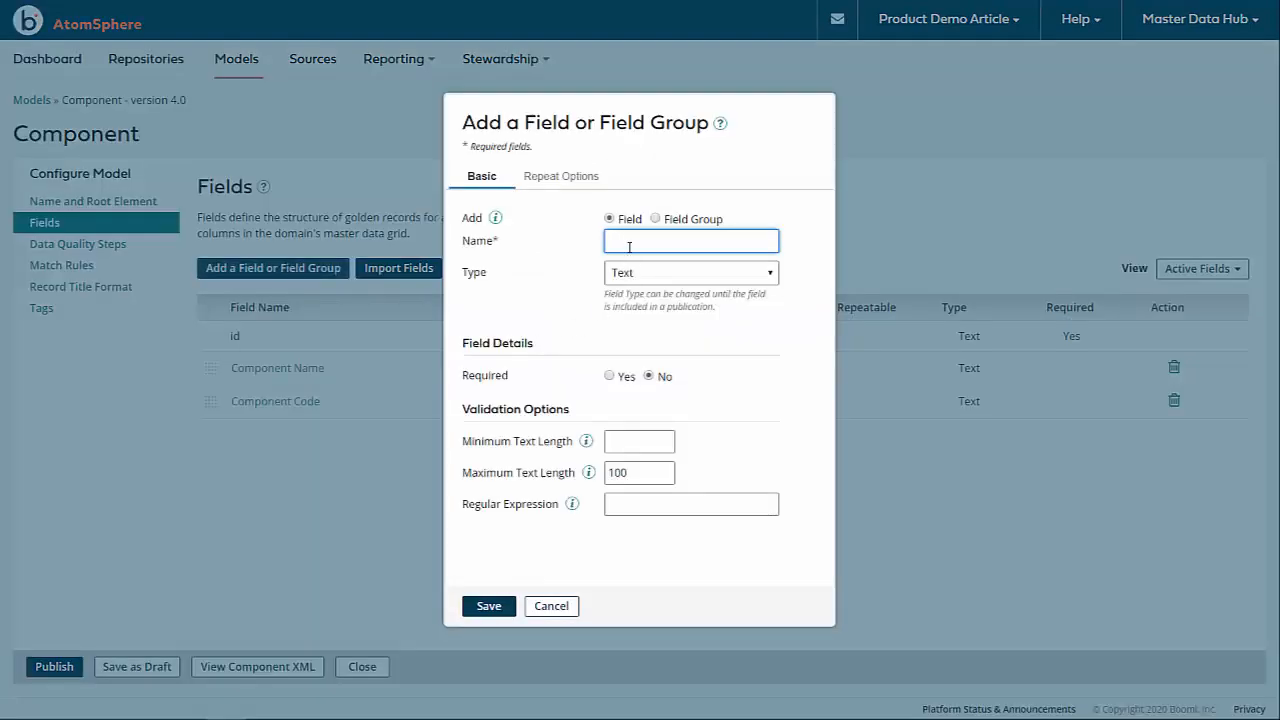
pyautogui.write('Parent')
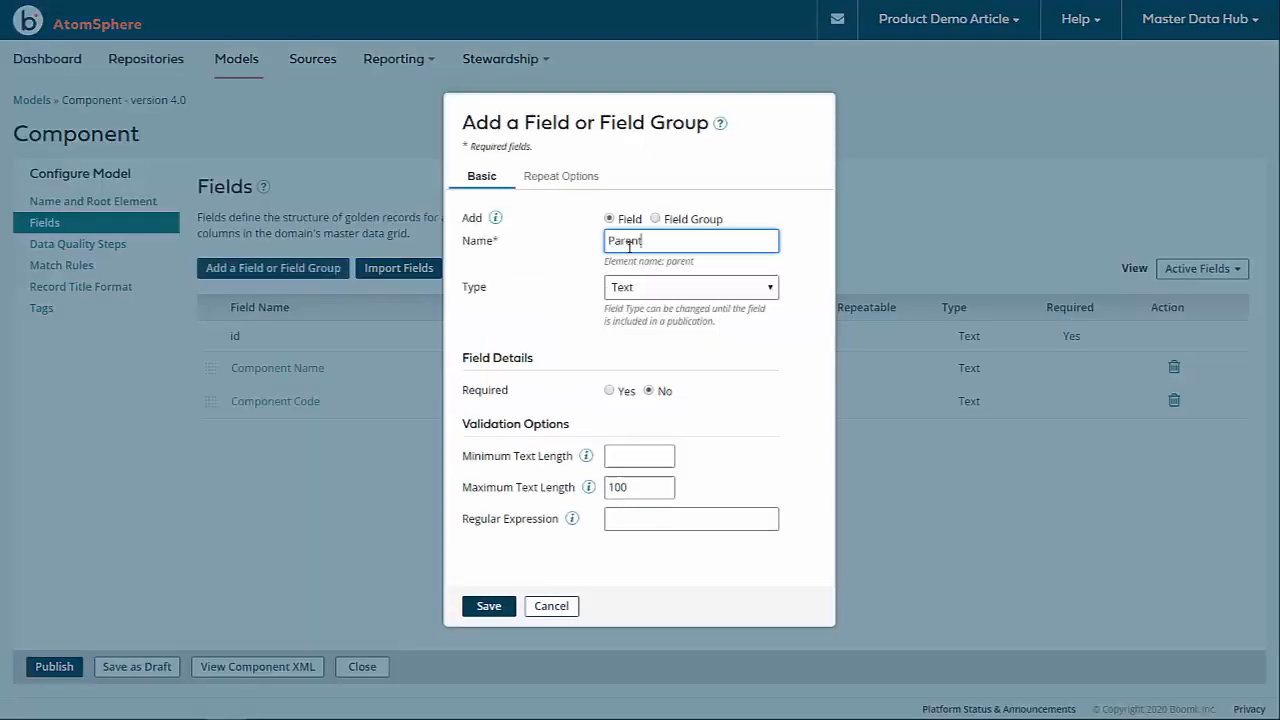
pyautogui.write('Product')
pyautogui.click(646, 288)
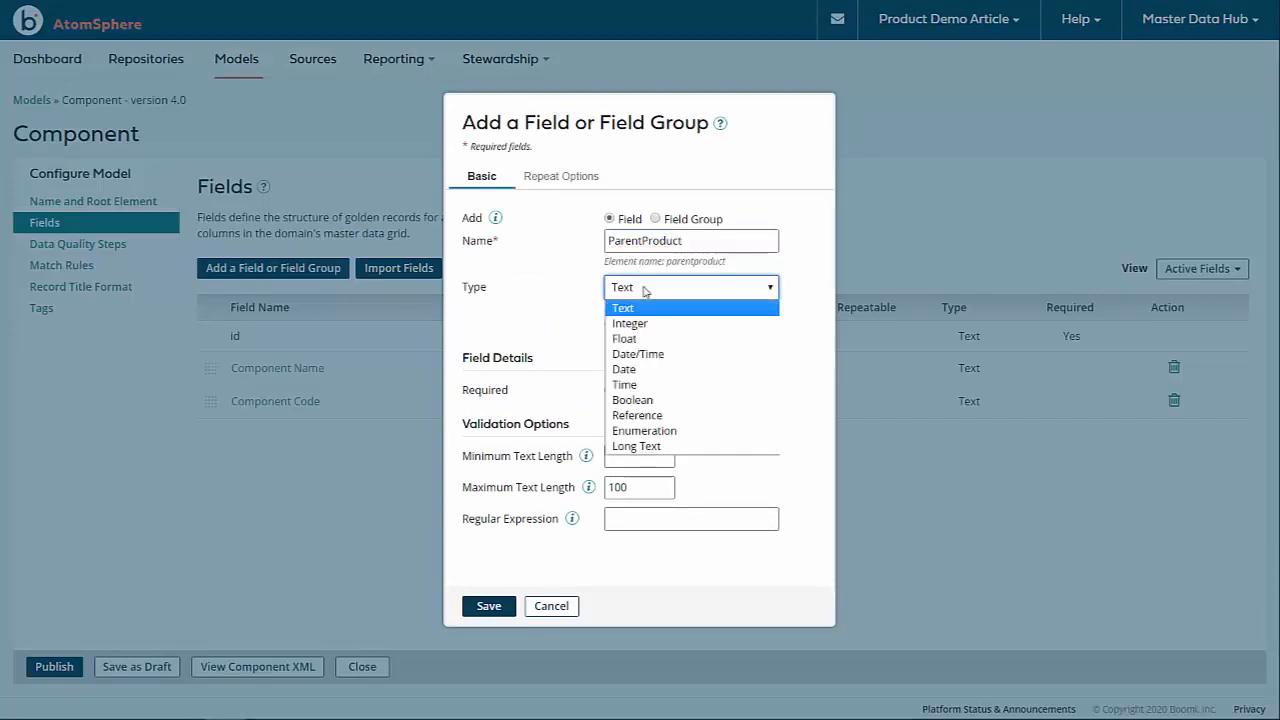
pyautogui.click(632, 415)
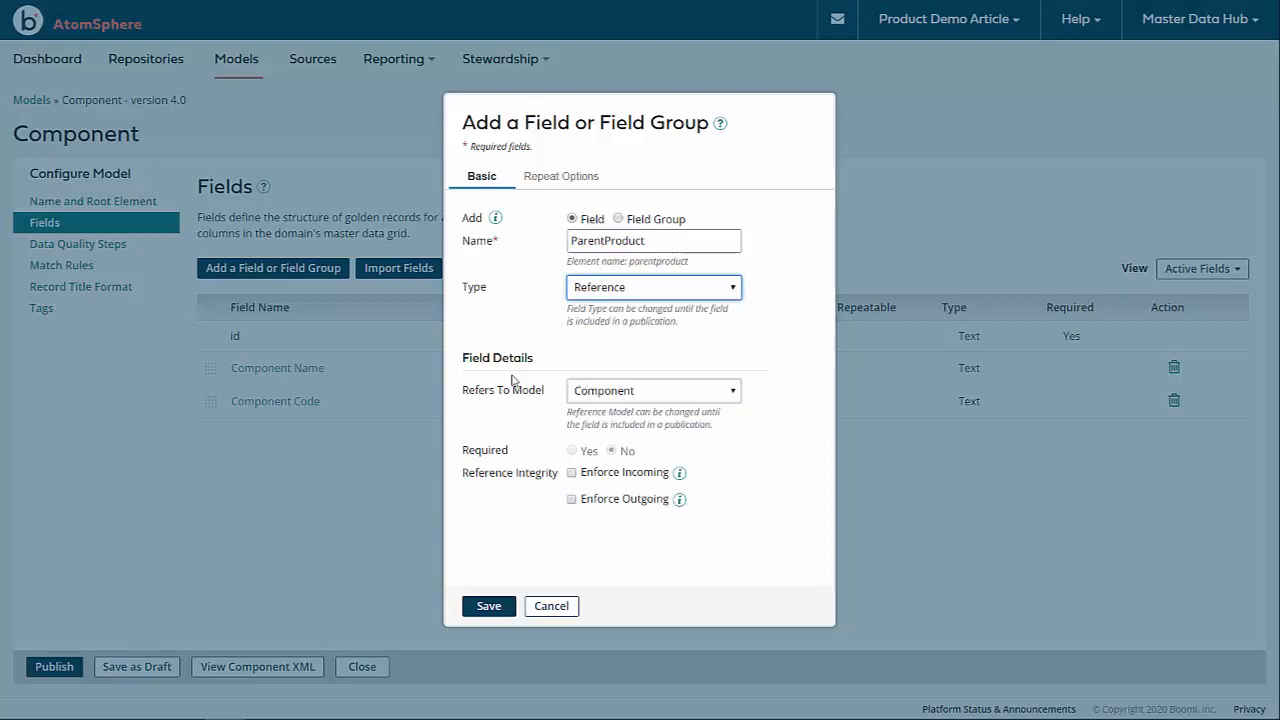
# Make the ParentProduct field refer to the Product model, enforce incoming and outgoing reference integrity, and save the field
pyautogui.click(586, 392)
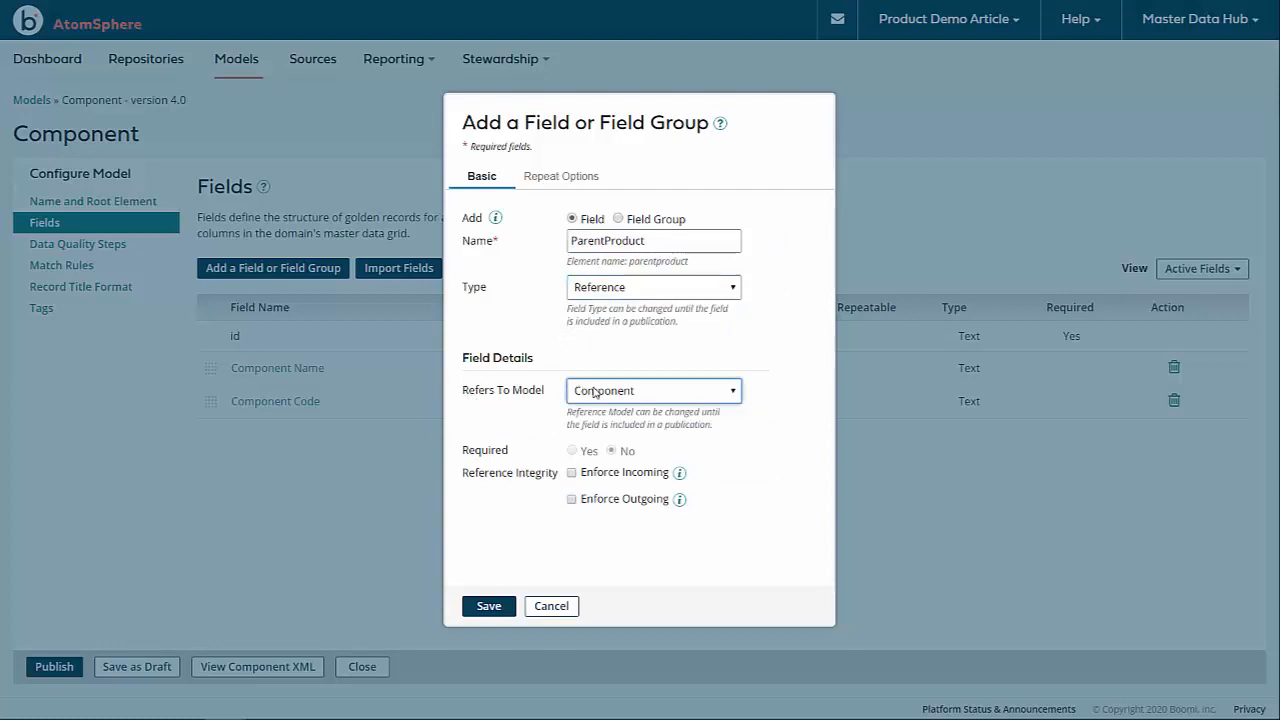
pyautogui.click(596, 427)
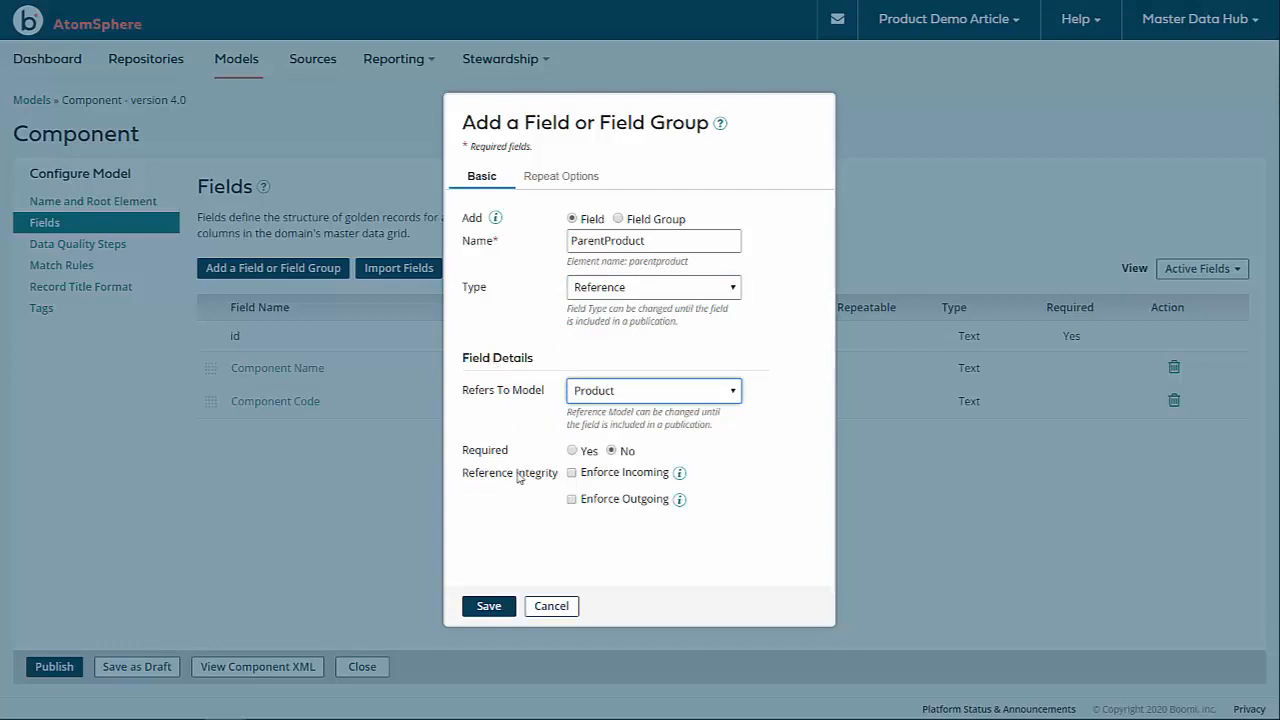
pyautogui.click(570, 474)
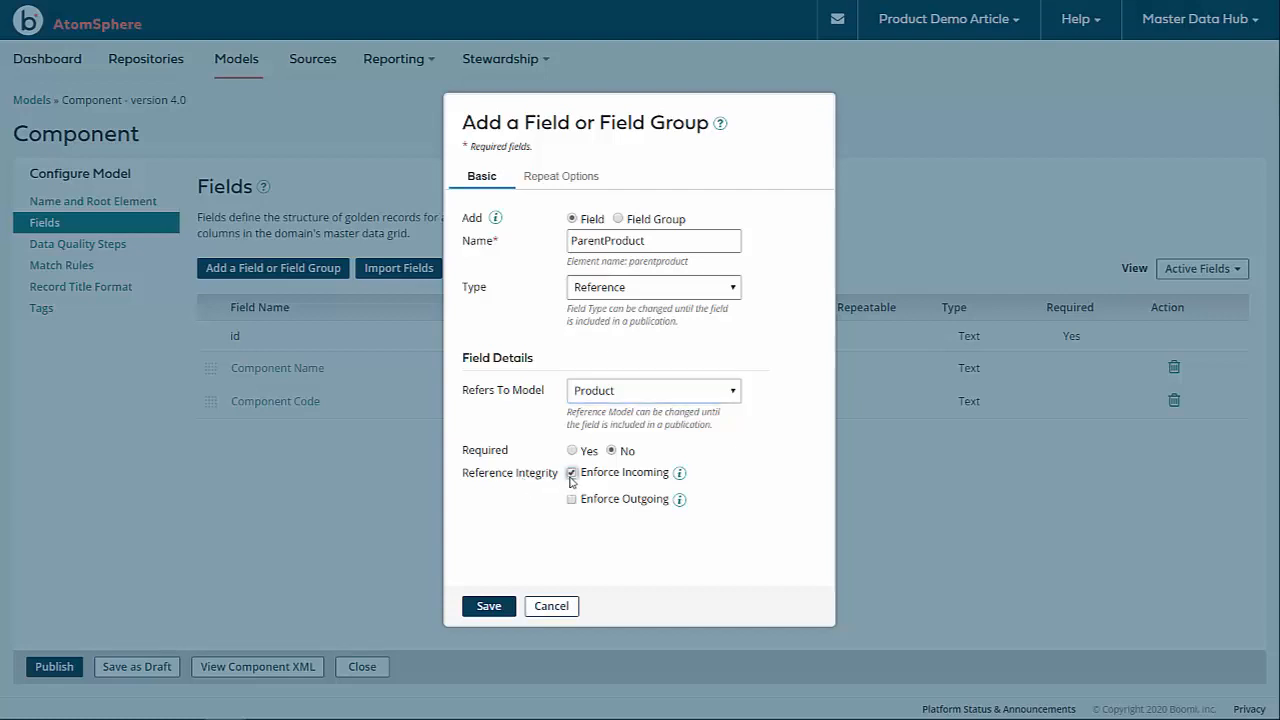
pyautogui.click(571, 499)
pyautogui.click(500, 606)
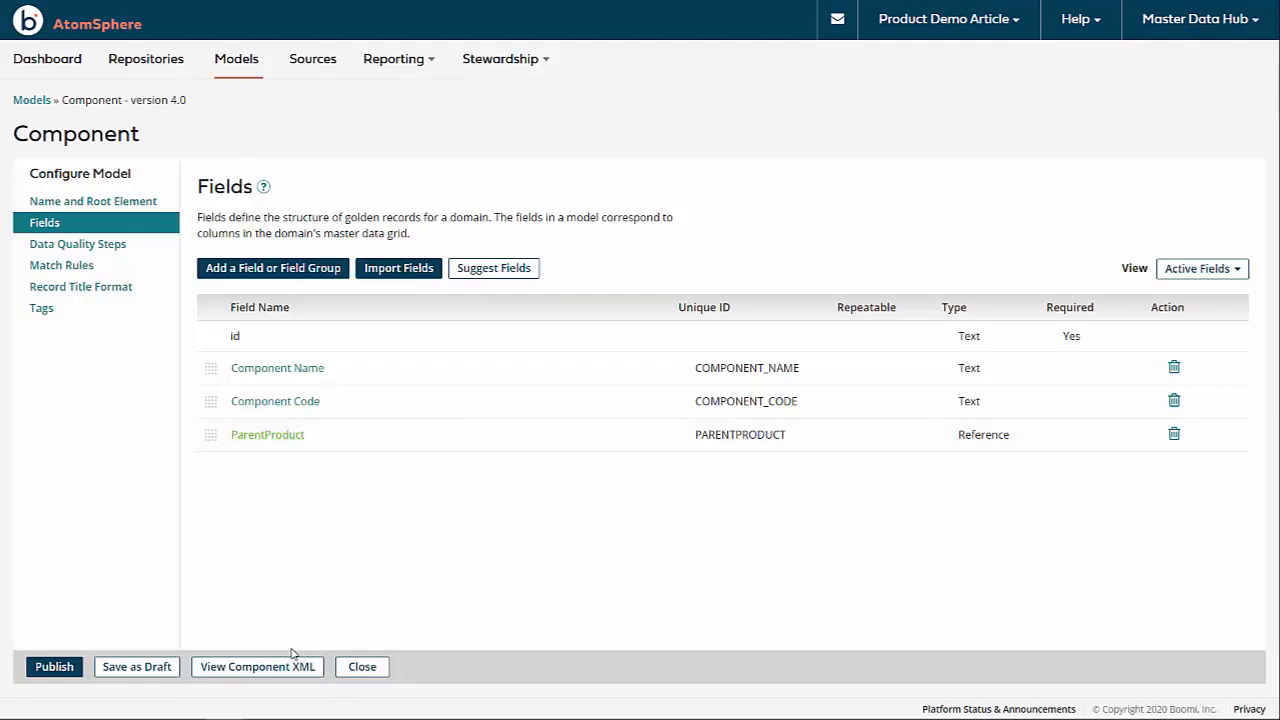
# Publish the Component model with the note "Added parent product reference" and deploy version 5.0 to the Dev repository
pyautogui.click(54, 666)
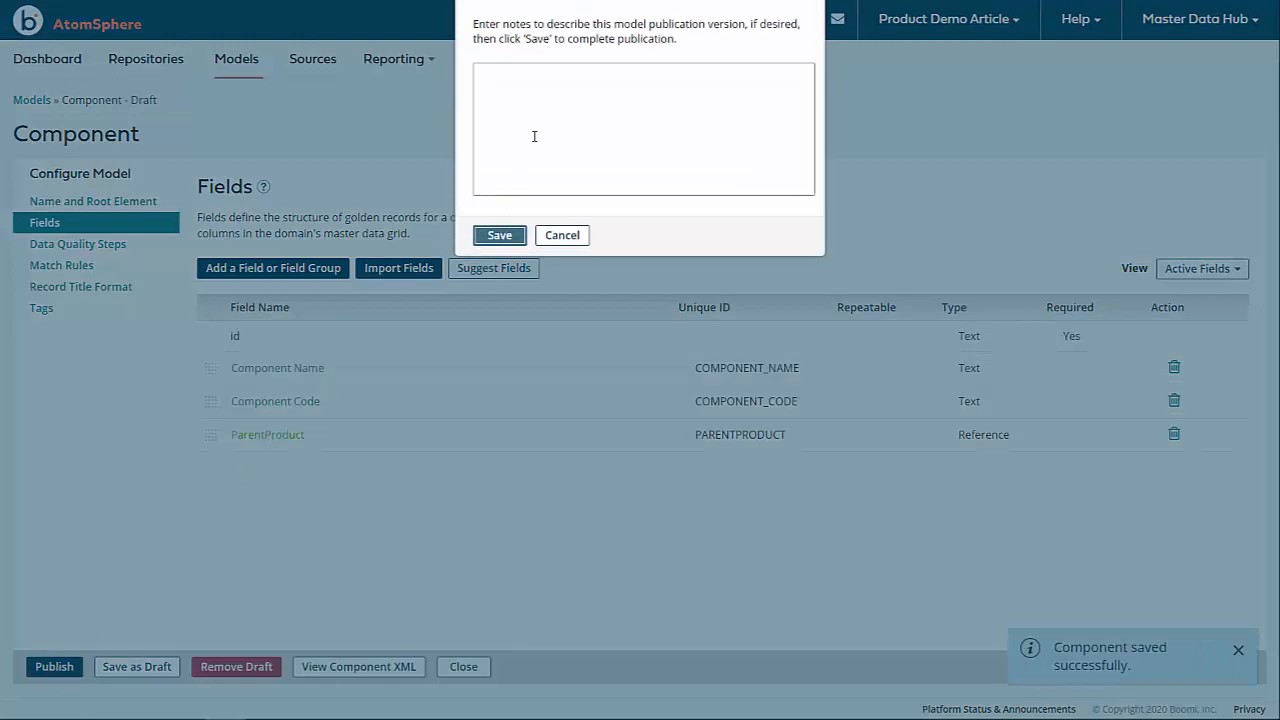
pyautogui.write('Added')
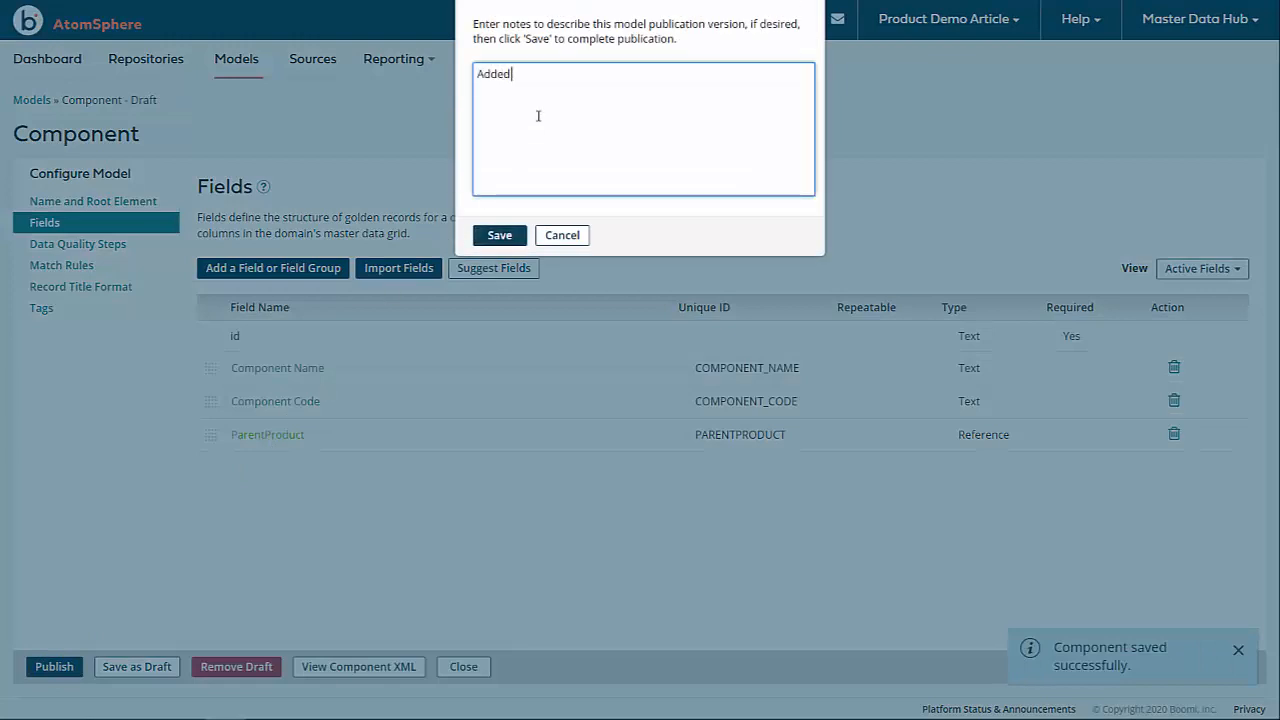
pyautogui.write(' parent product reference')
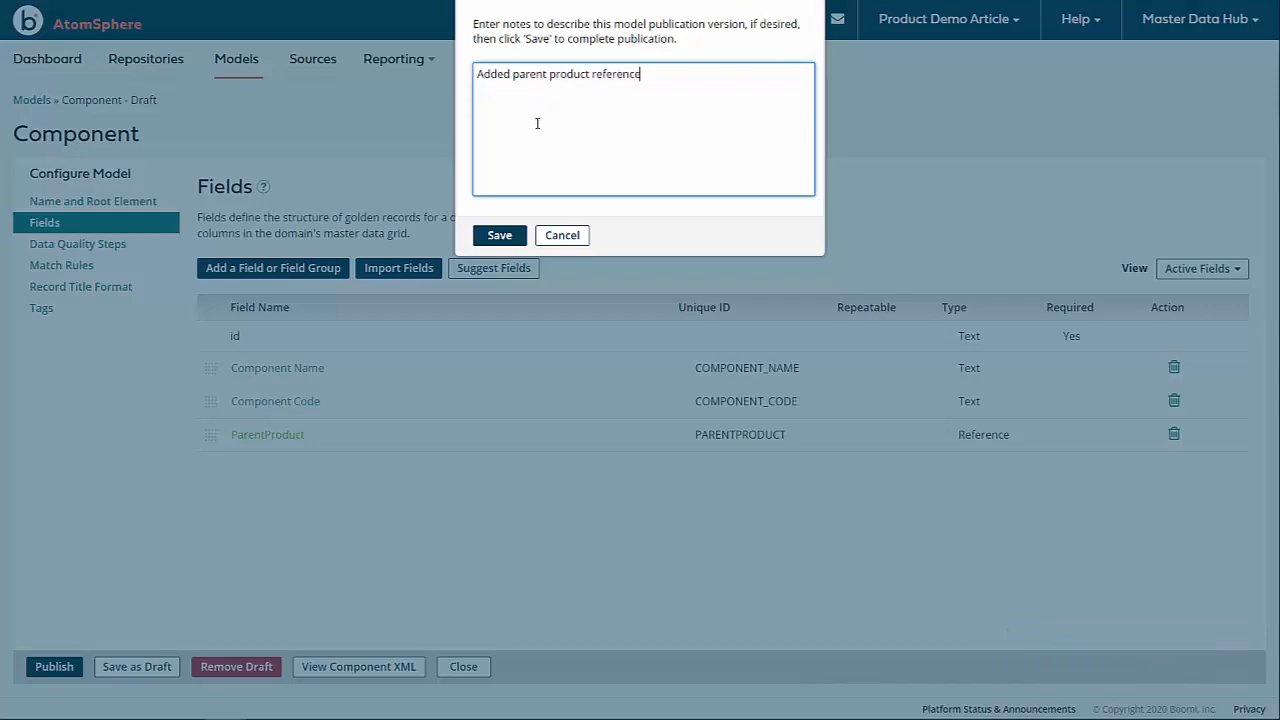
pyautogui.click(498, 237)
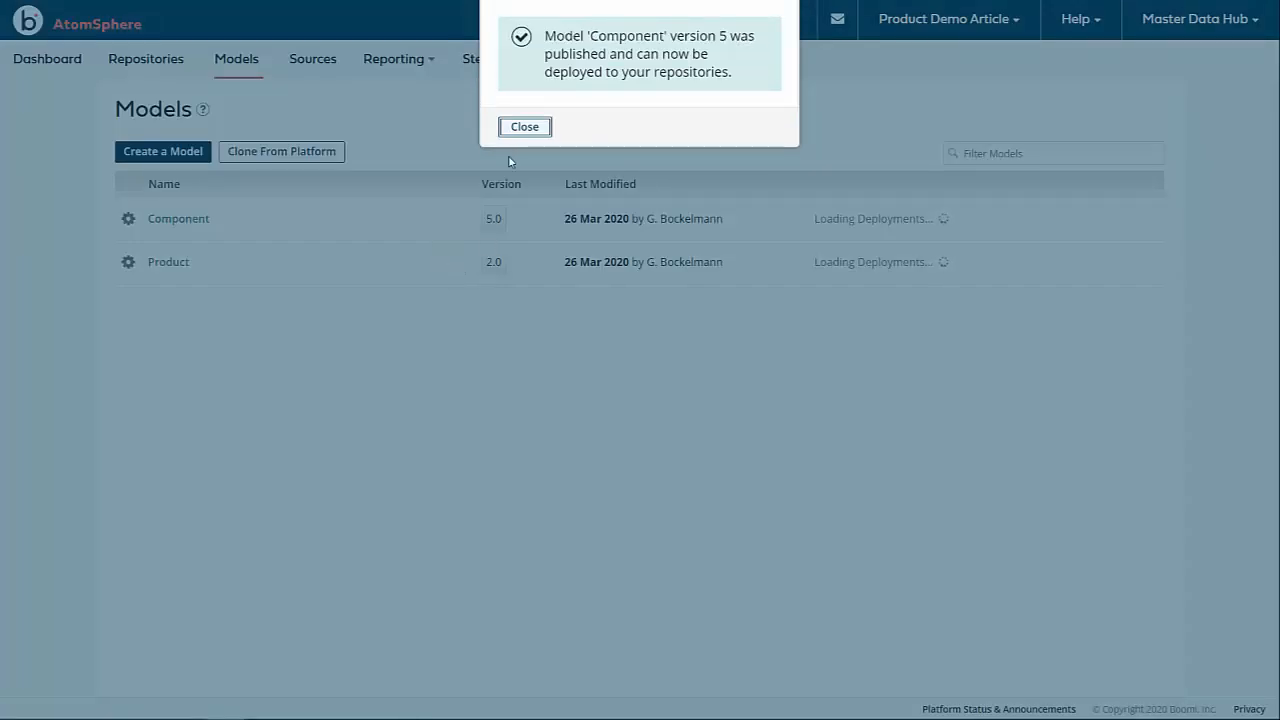
pyautogui.click(530, 130)
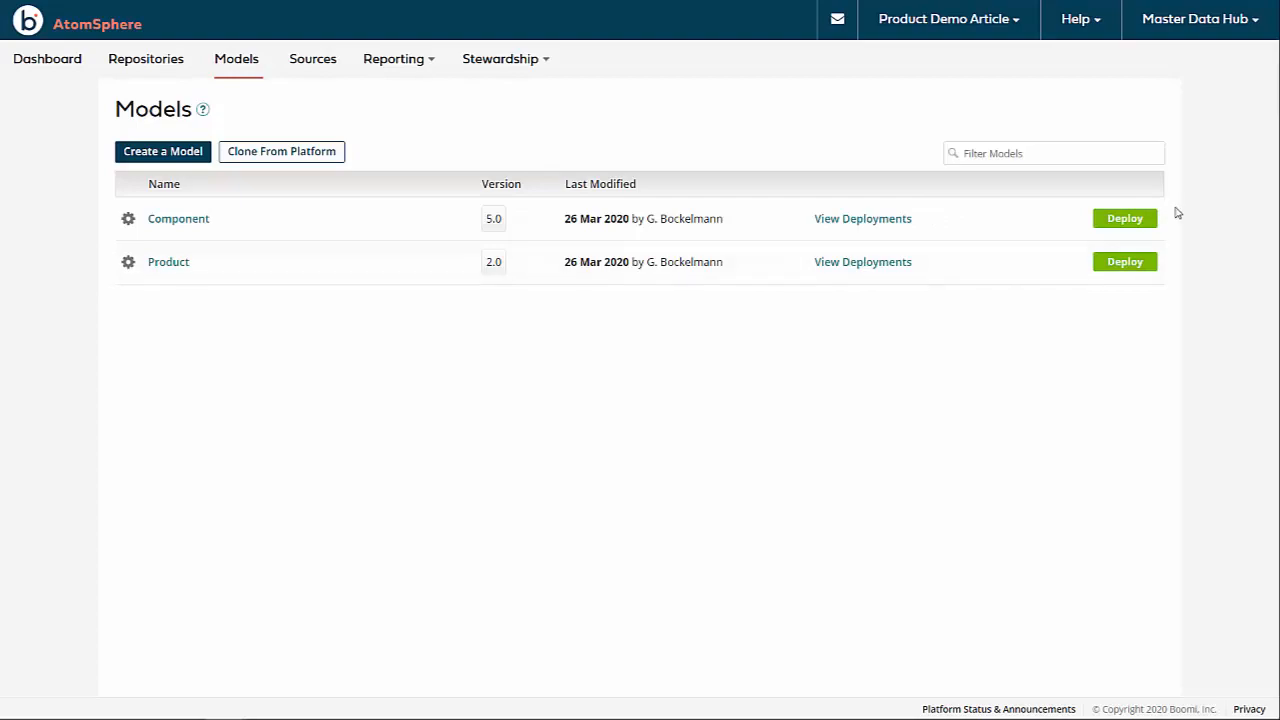
pyautogui.click(1125, 219)
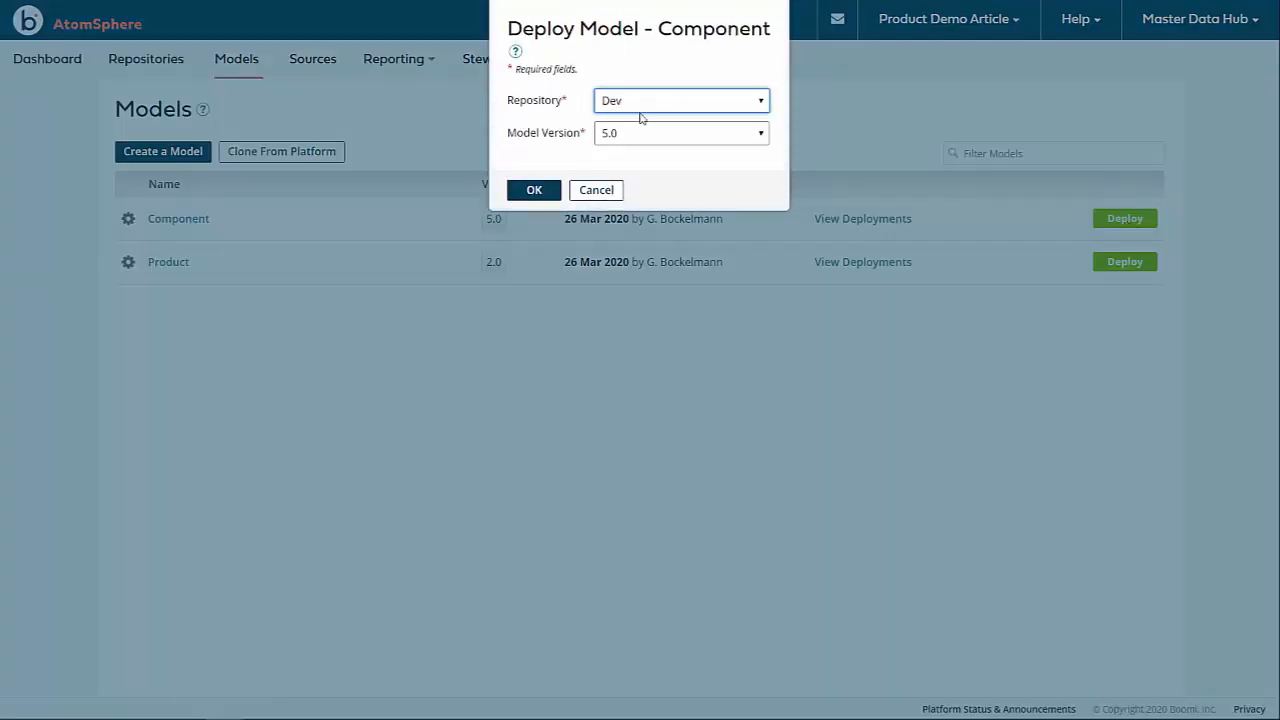
pyautogui.click(531, 193)
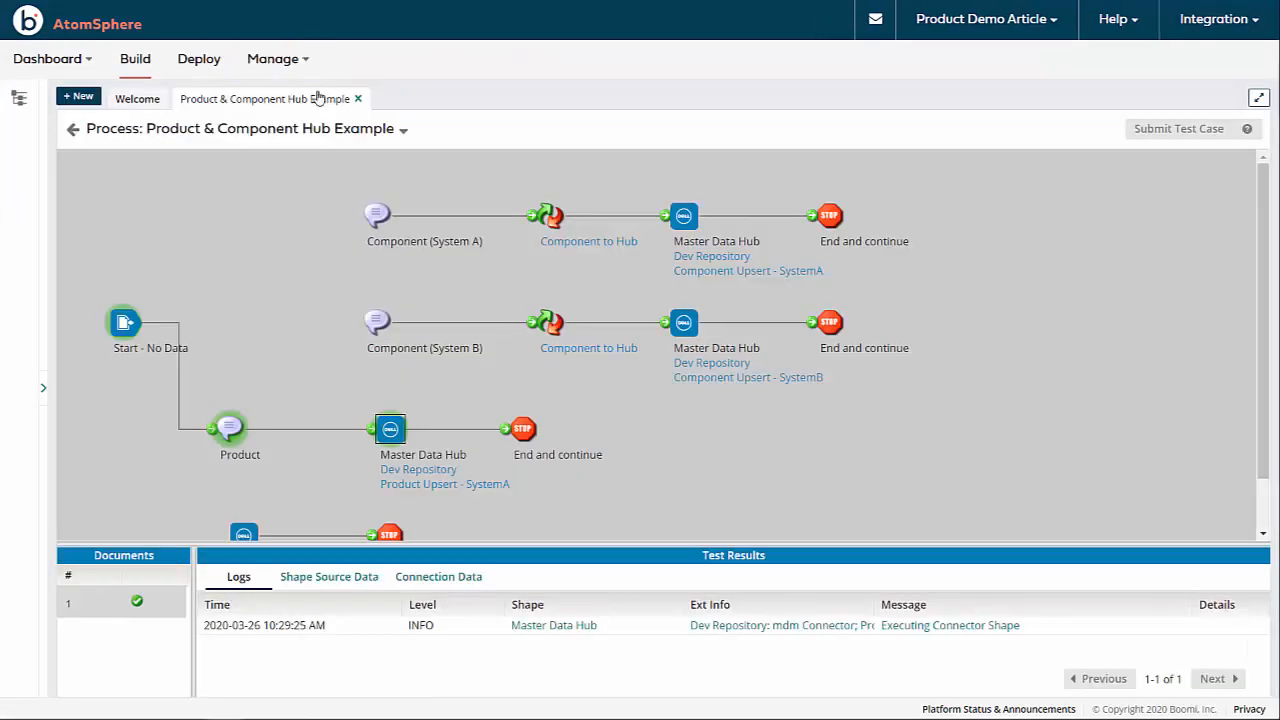
# Connect the Start shape to the Component (System A) message and append *ParentProduct to the message's header line
pyautogui.click(72, 129)
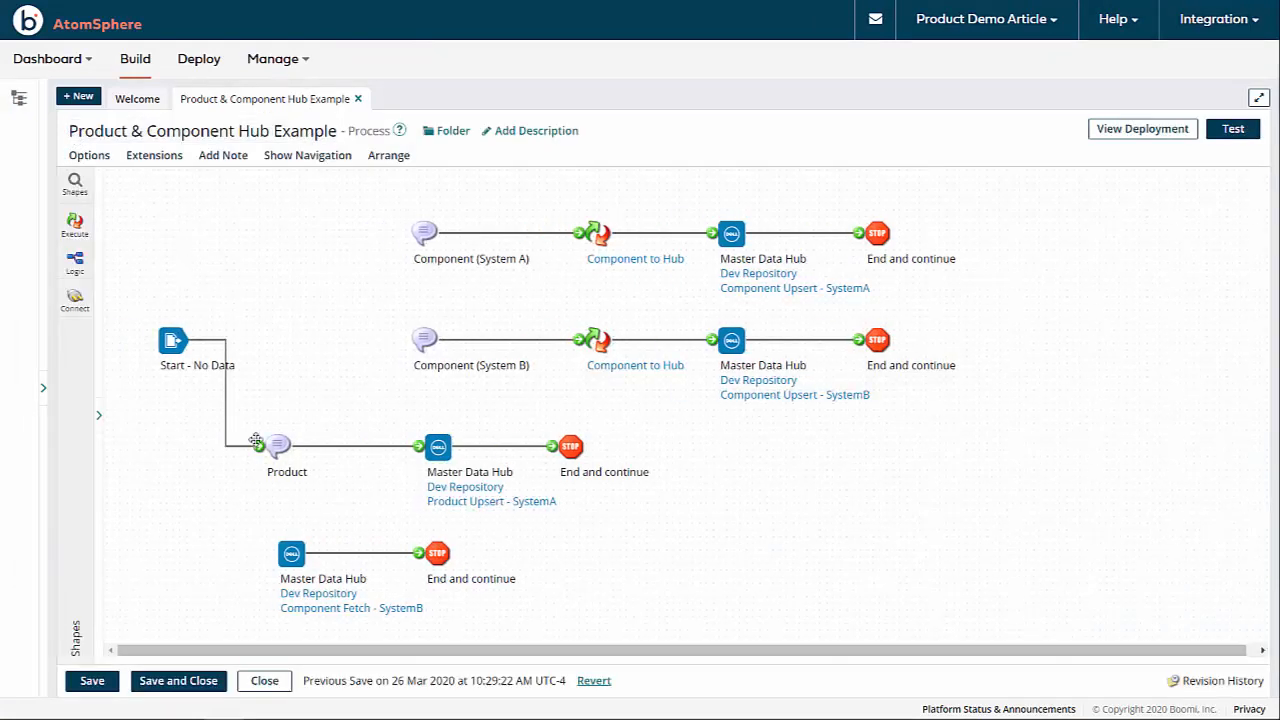
pyautogui.moveTo(258, 446); pyautogui.dragTo(410, 234)
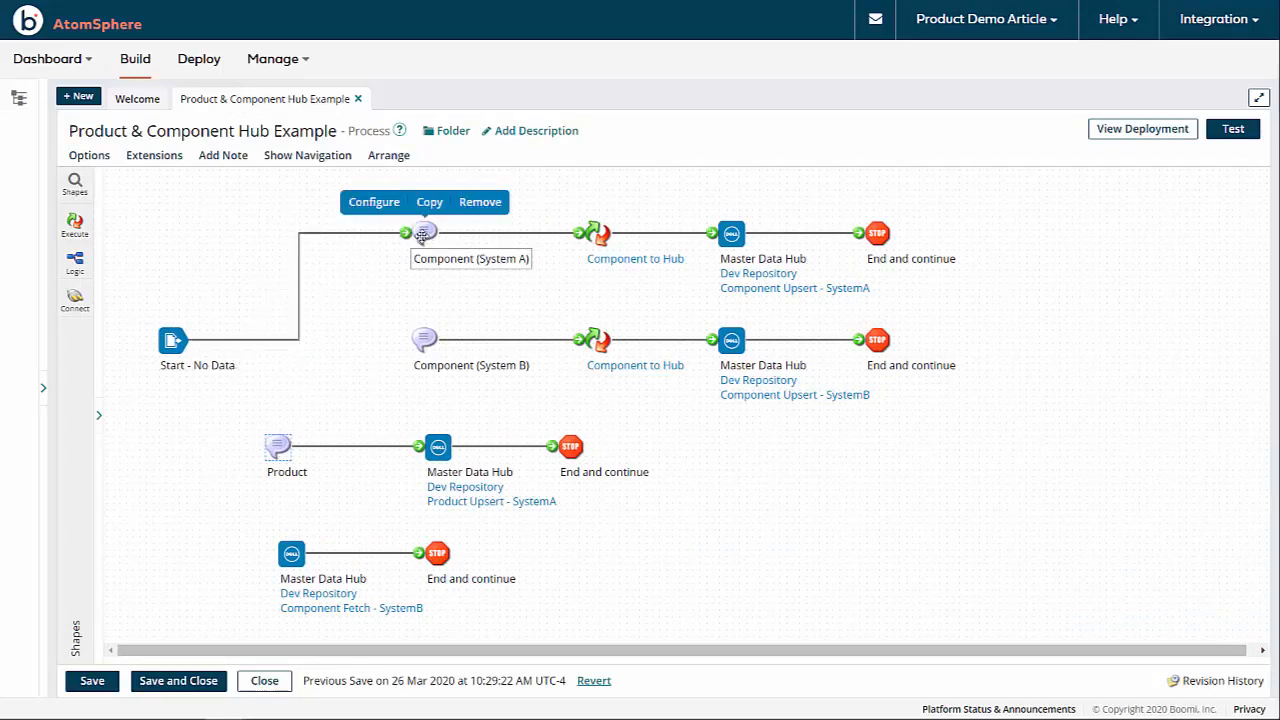
pyautogui.doubleClick(419, 231)
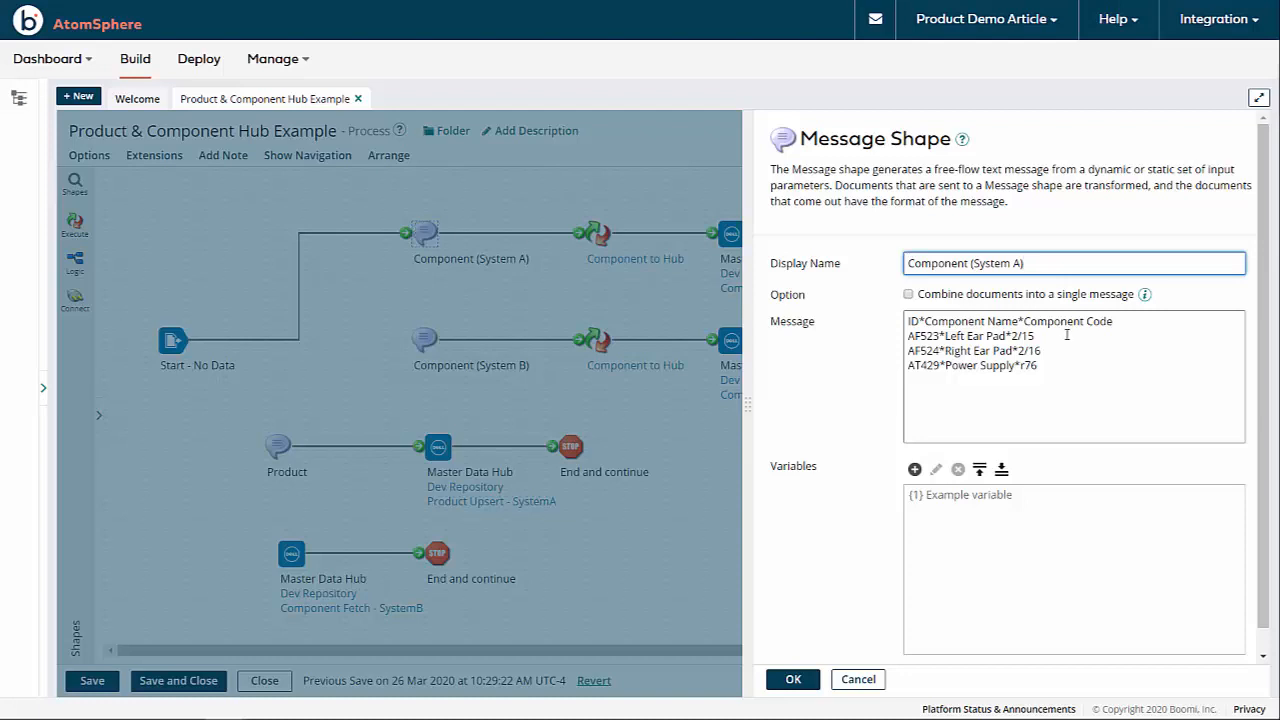
pyautogui.click(1146, 321)
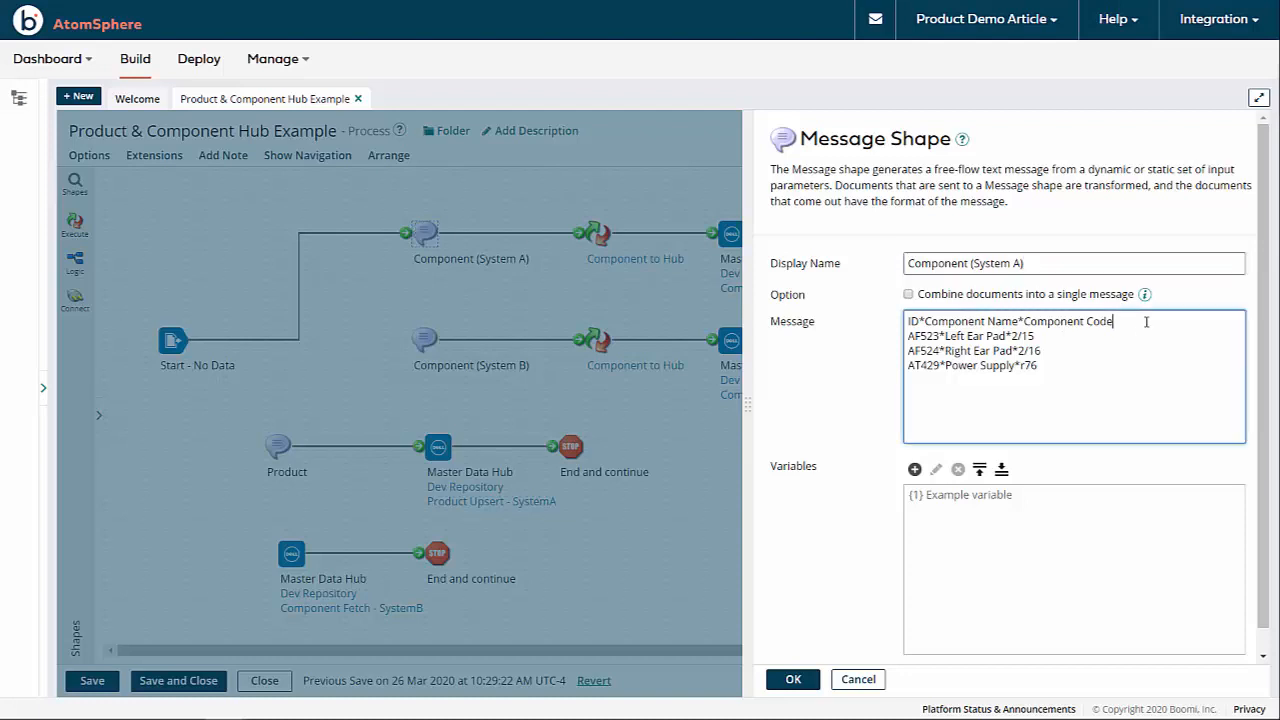
pyautogui.write('*ParentProduct')
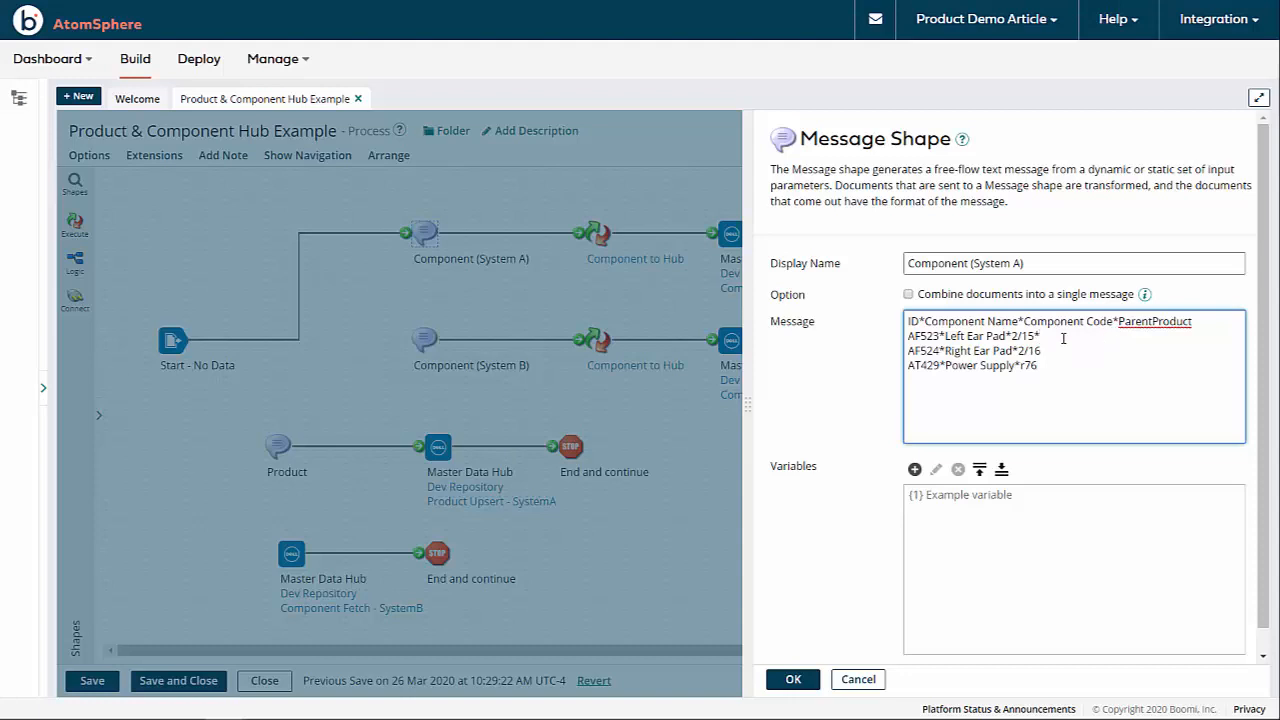
# Append the parent product IDs A001 and A002 from the Master Data Hub slide to the matching System A component rows and apply the message
pyautogui.hotkey('alt', 'Tab')
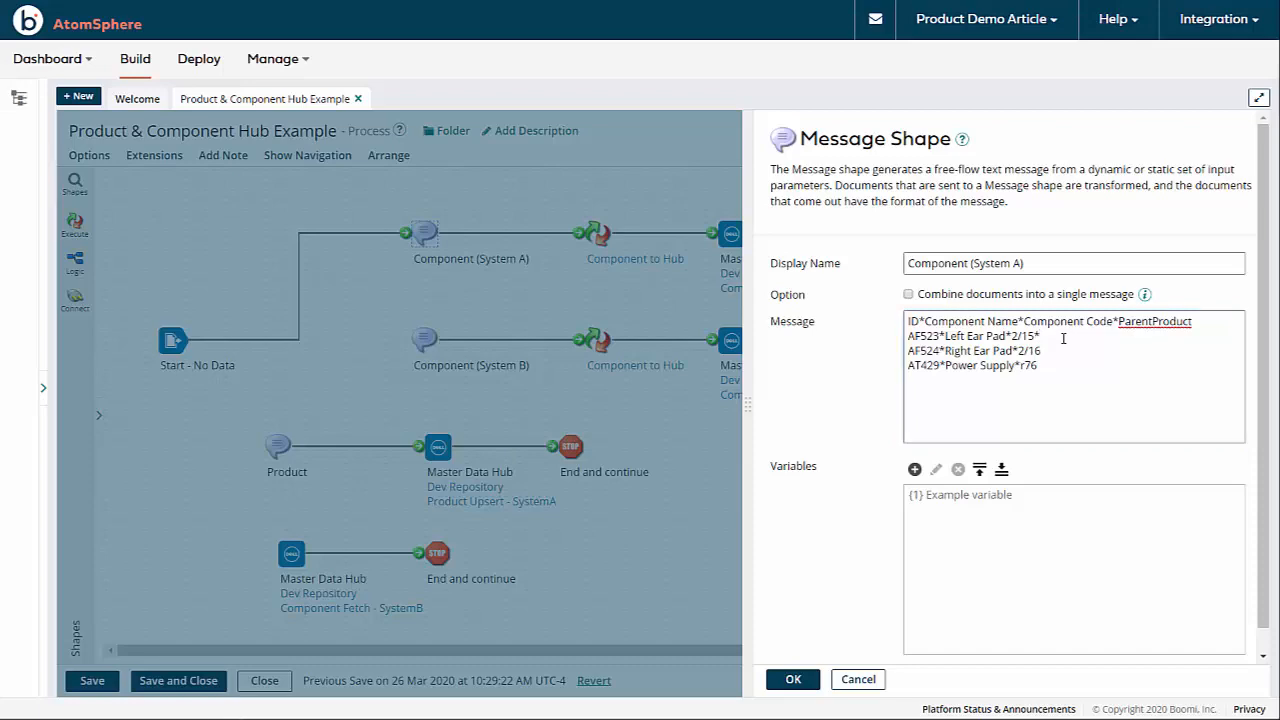
pyautogui.hotkey('alt', 'Tab')
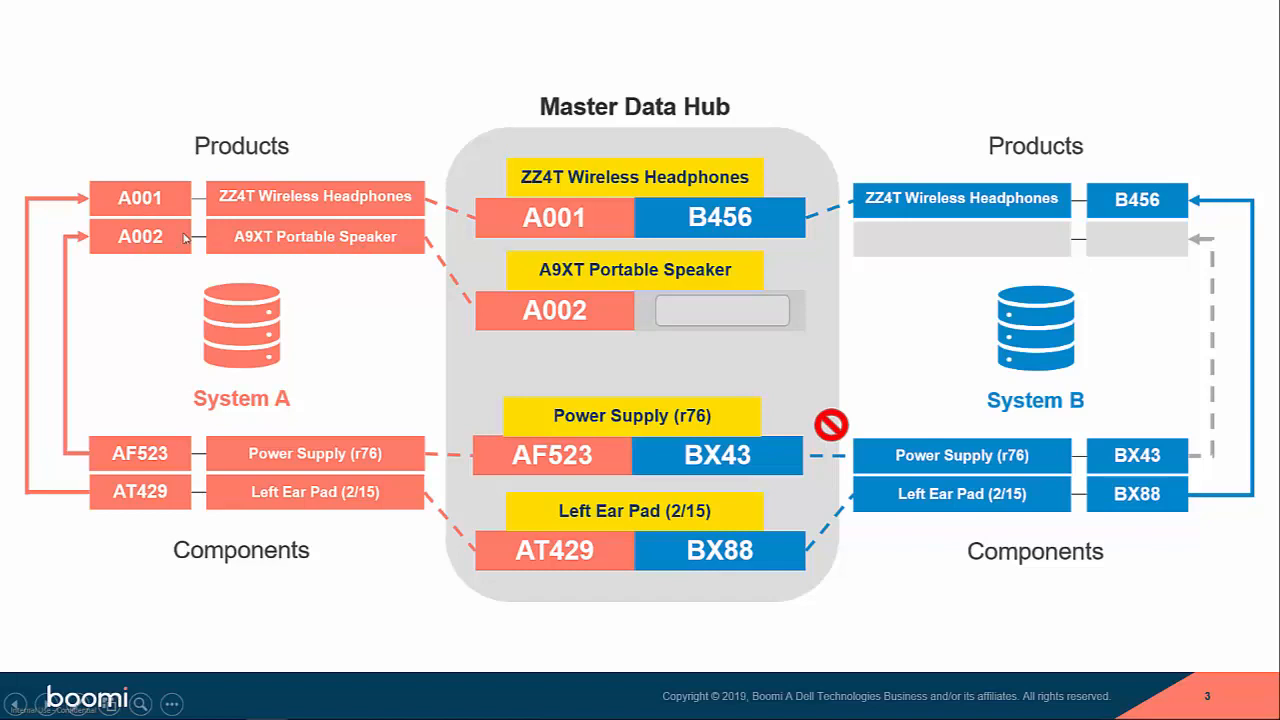
pyautogui.hotkey('alt', 'Tab')
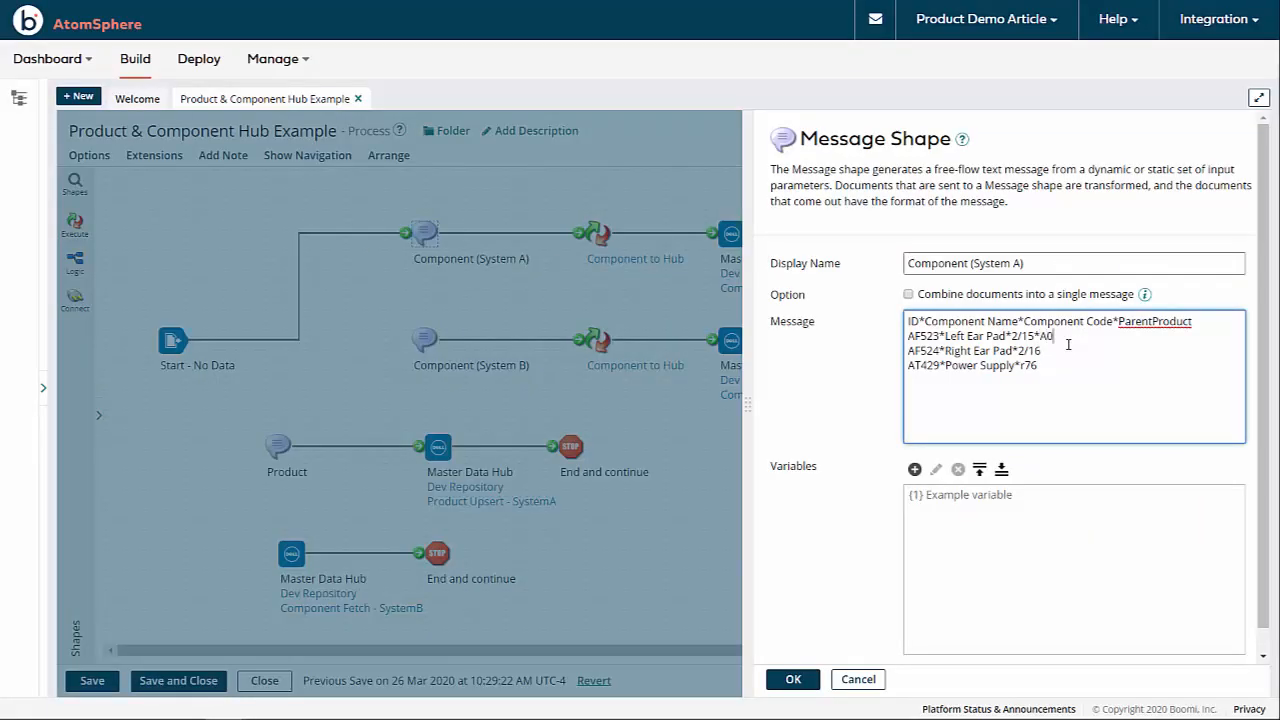
pyautogui.write('01')
pyautogui.write('002')
pyautogui.click(795, 680)
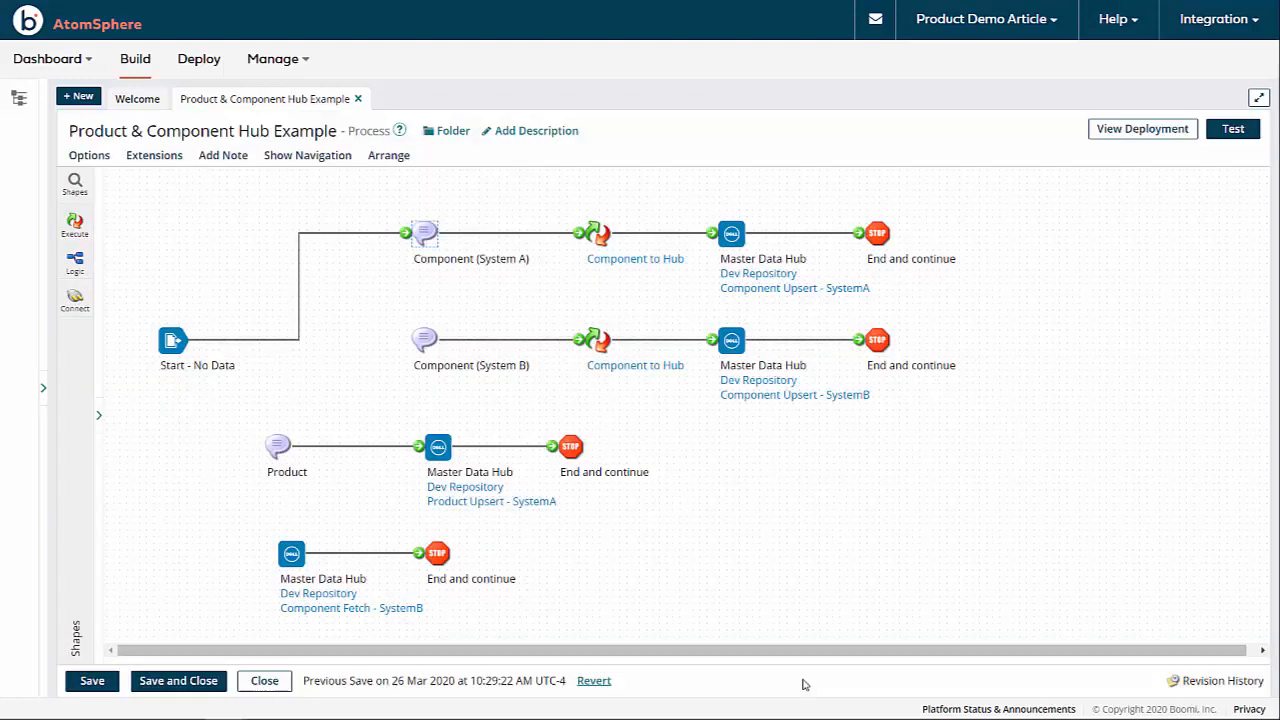
# Add an element named Parent Product to the Component FF profile of the Component to Hub map, save it and close the map
pyautogui.click(632, 259)
pyautogui.click(81, 246)
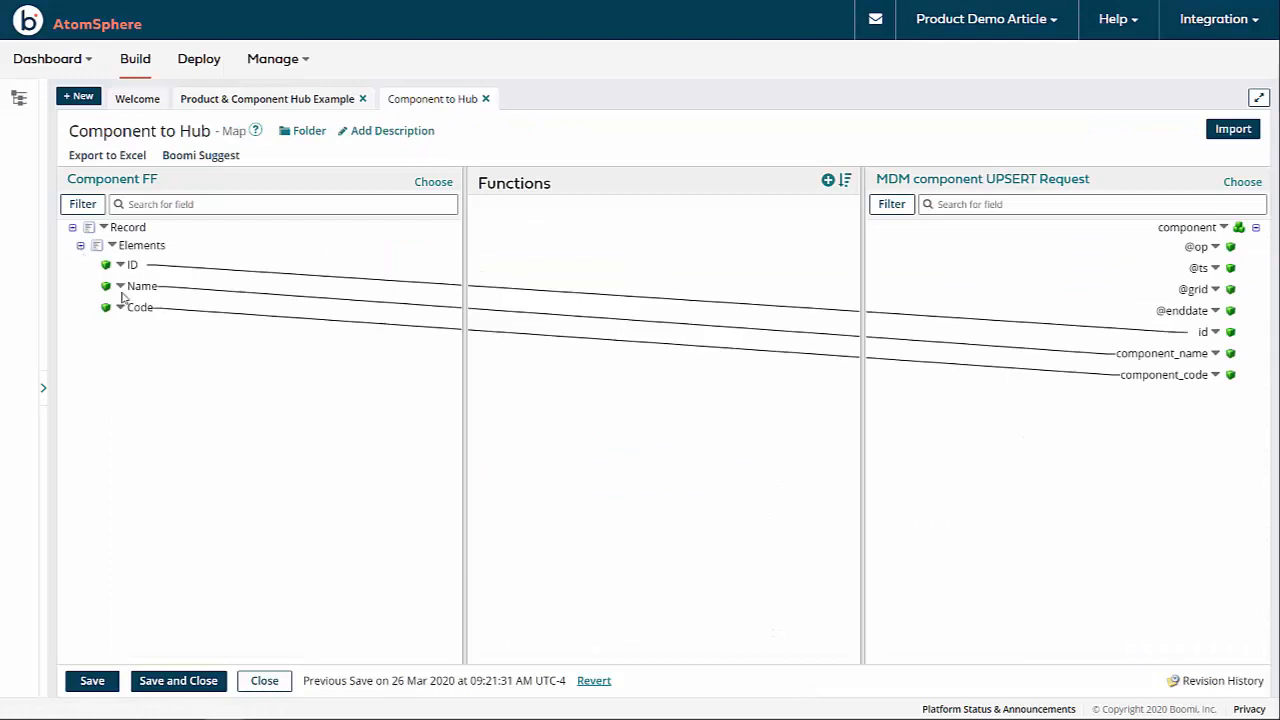
pyautogui.click(112, 179)
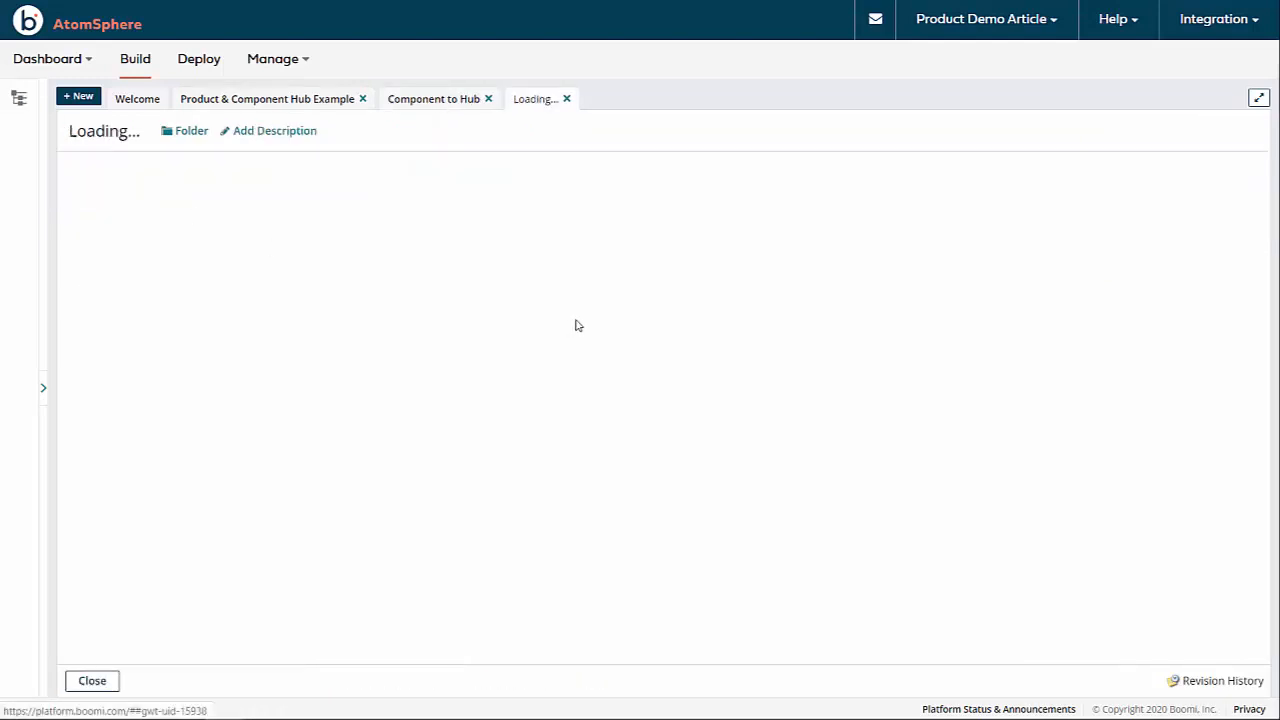
pyautogui.click(81, 209)
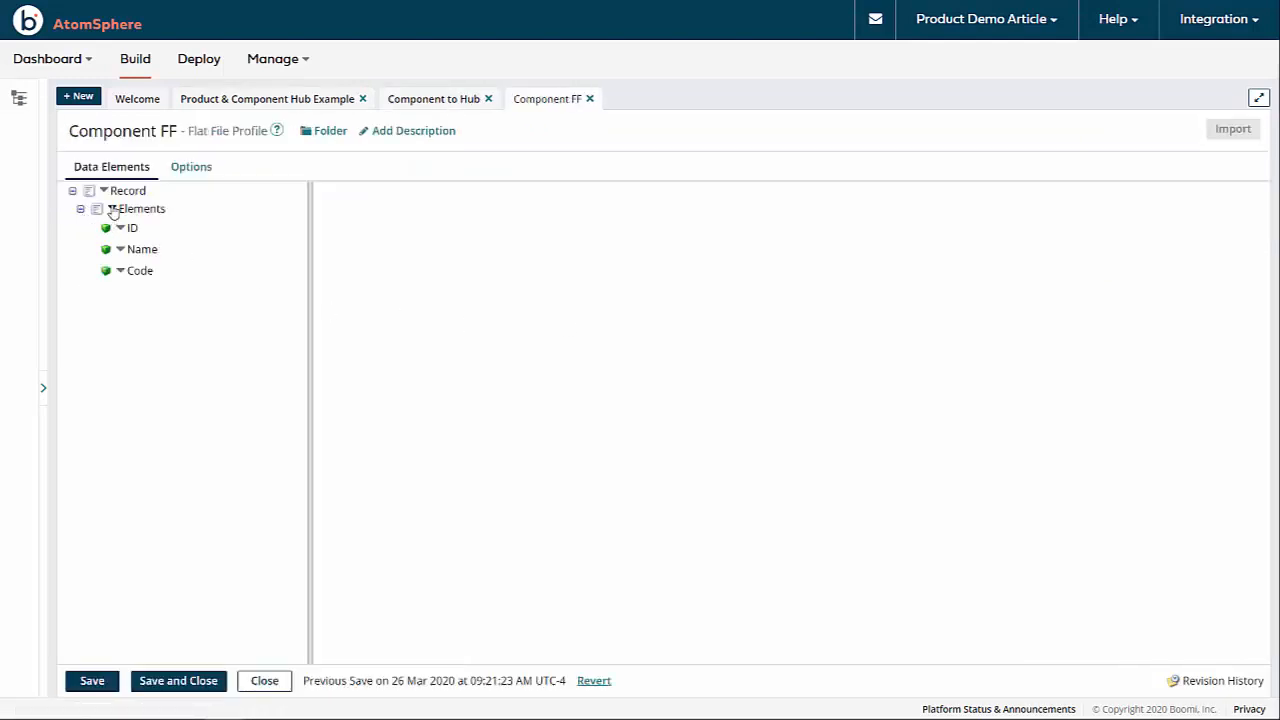
pyautogui.rightClick(115, 208)
pyautogui.click(130, 222)
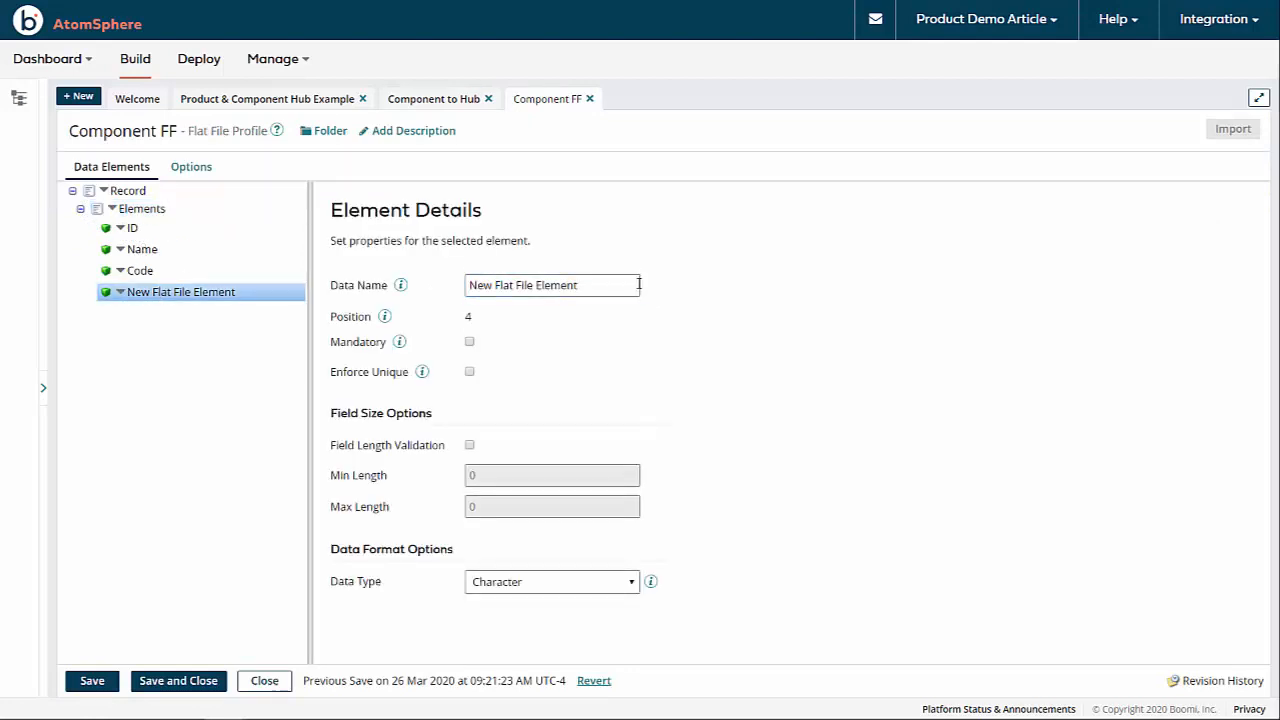
pyautogui.click(640, 283)
pyautogui.write('Parent P')
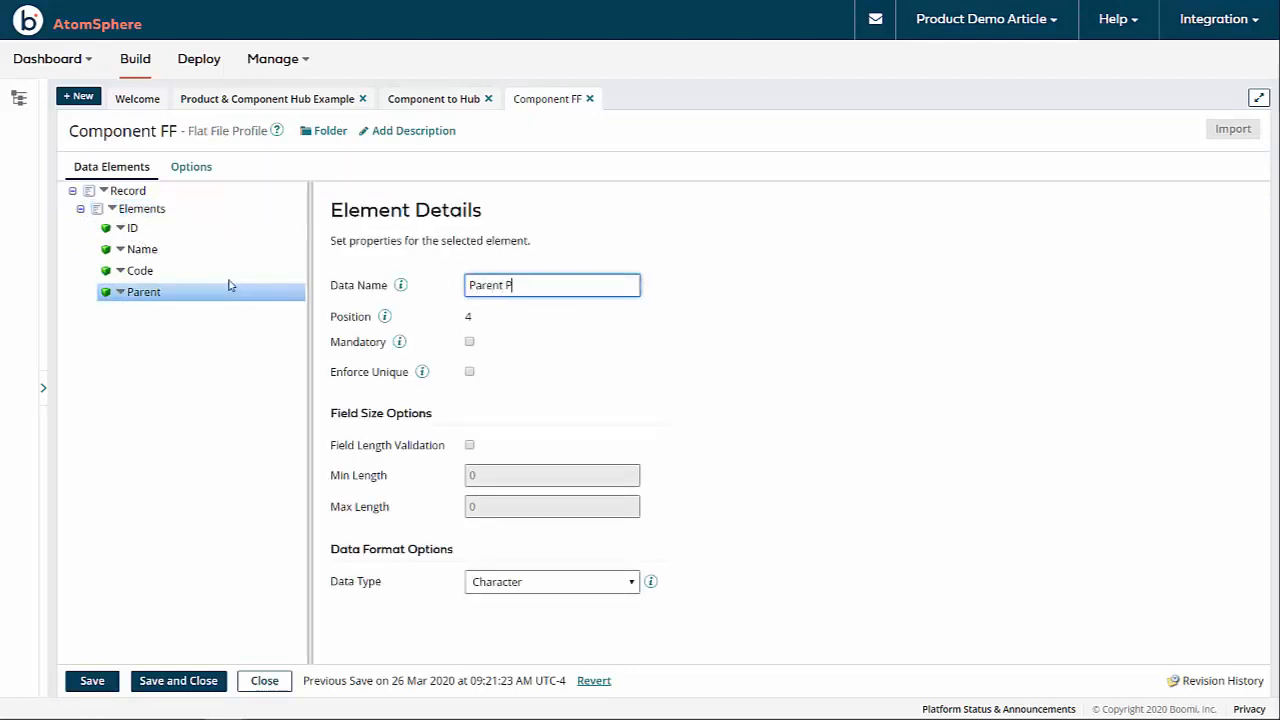
pyautogui.write('roduct')
pyautogui.click(168, 681)
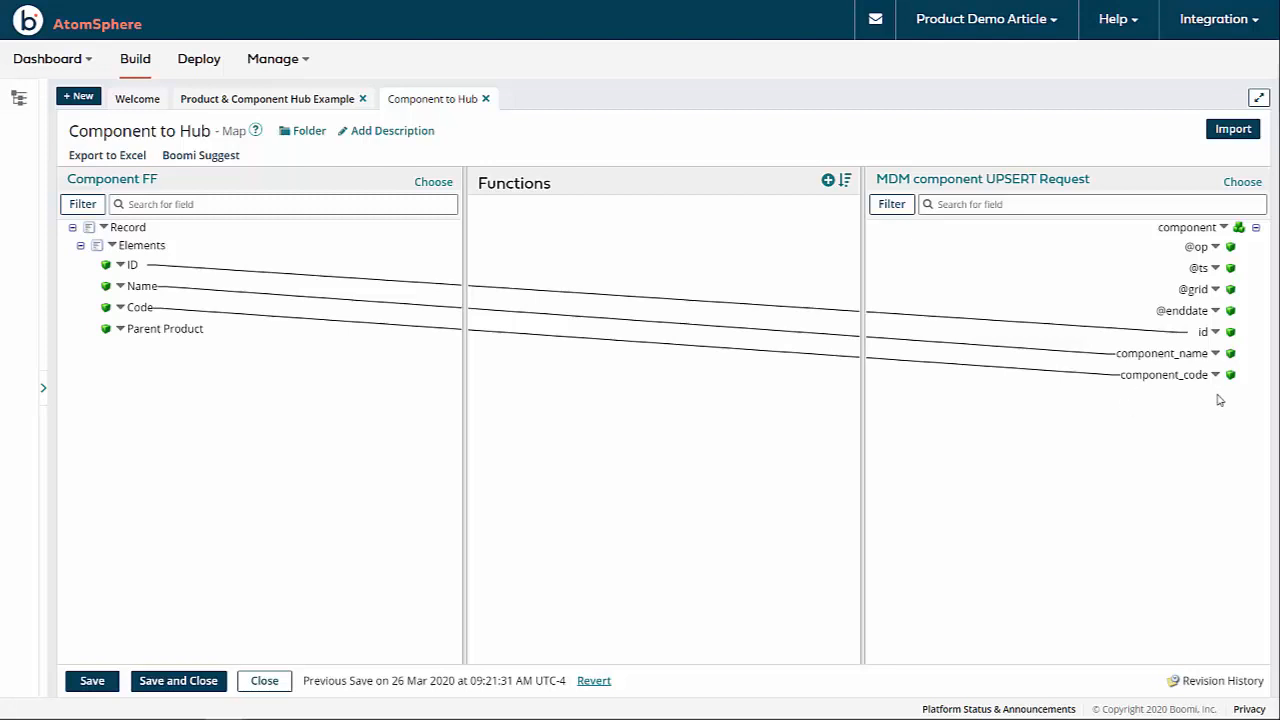
pyautogui.click(201, 679)
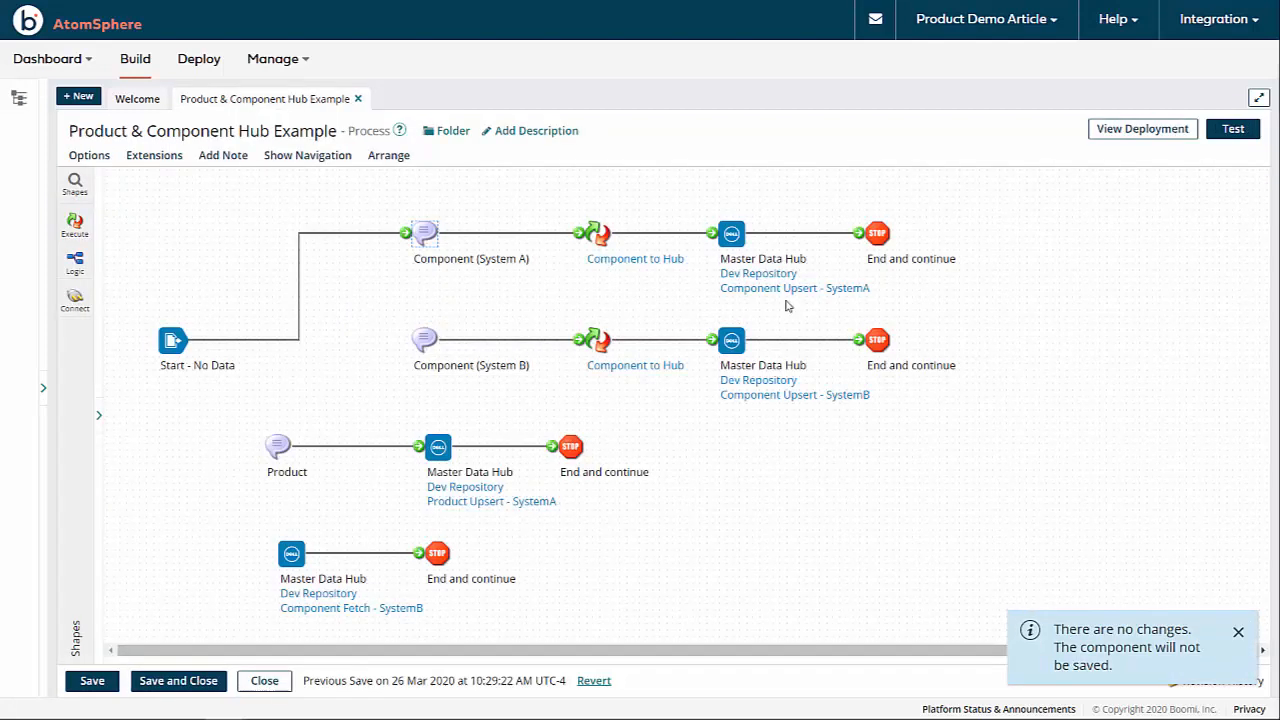
# Reimport the same component object into the Component Upsert - SystemA operation, using the Dev Repository connection and the source asystem
pyautogui.moveTo(785, 292)
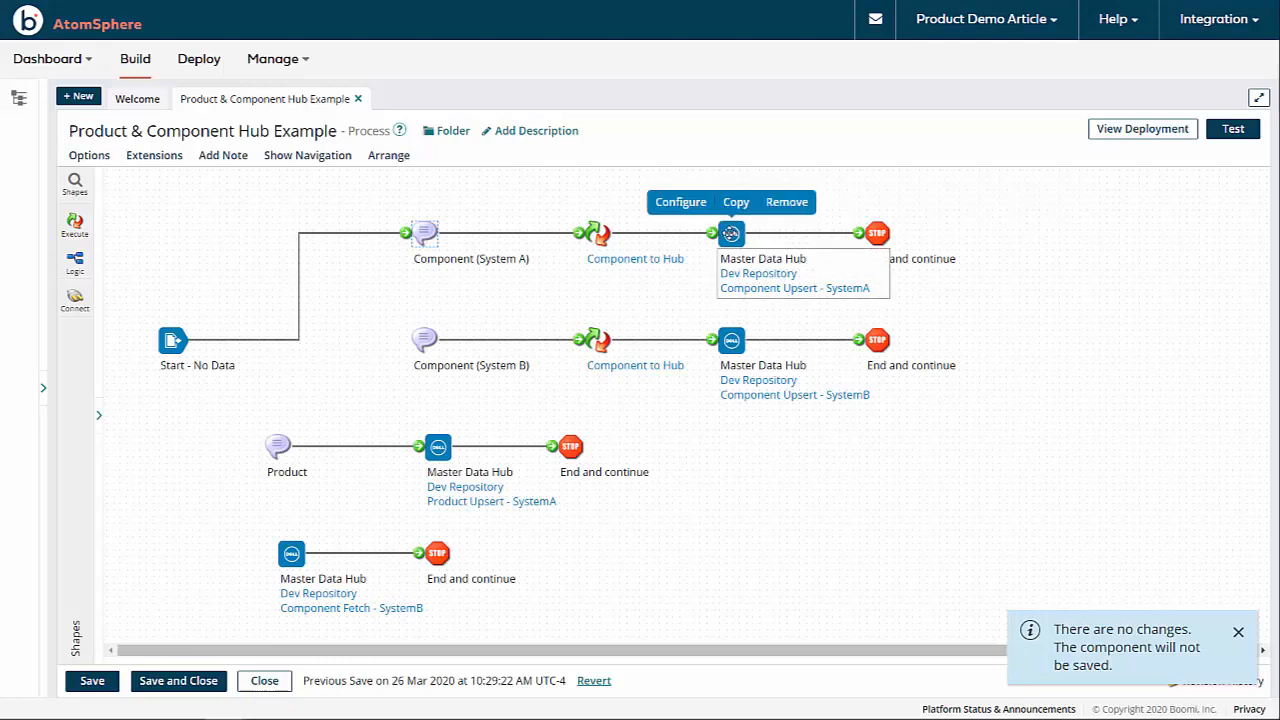
pyautogui.click(785, 289)
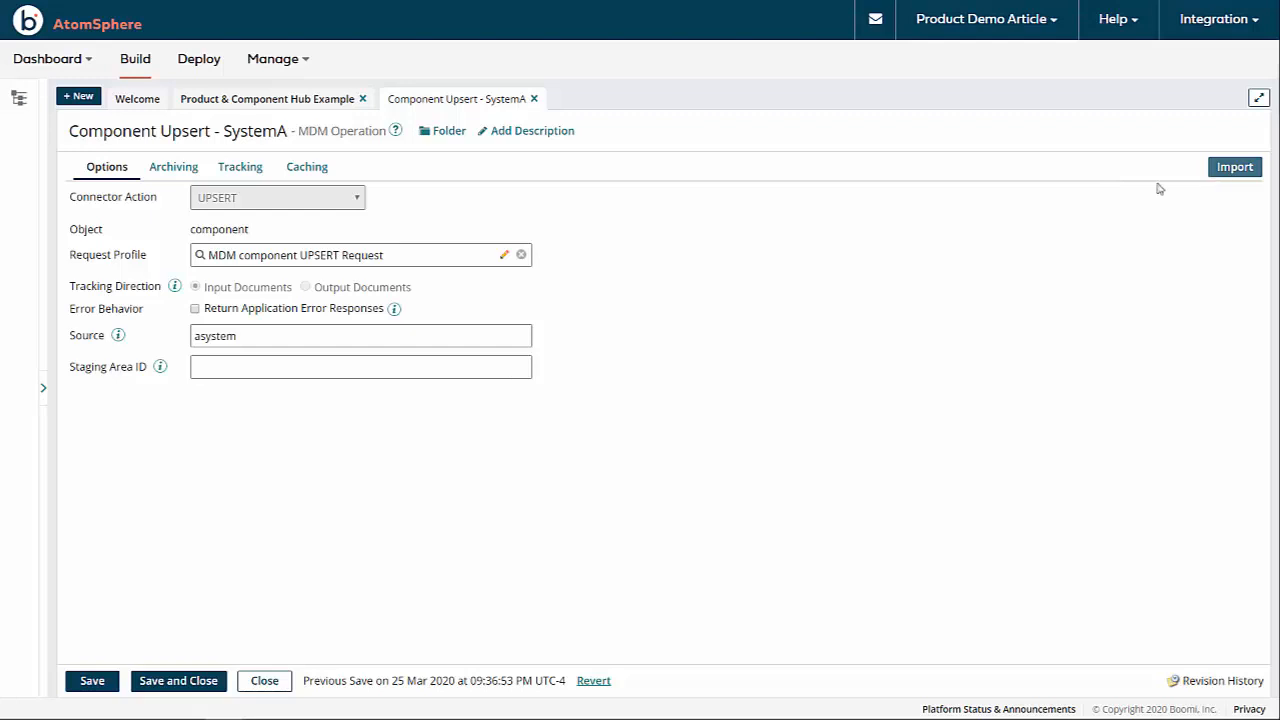
pyautogui.click(1234, 167)
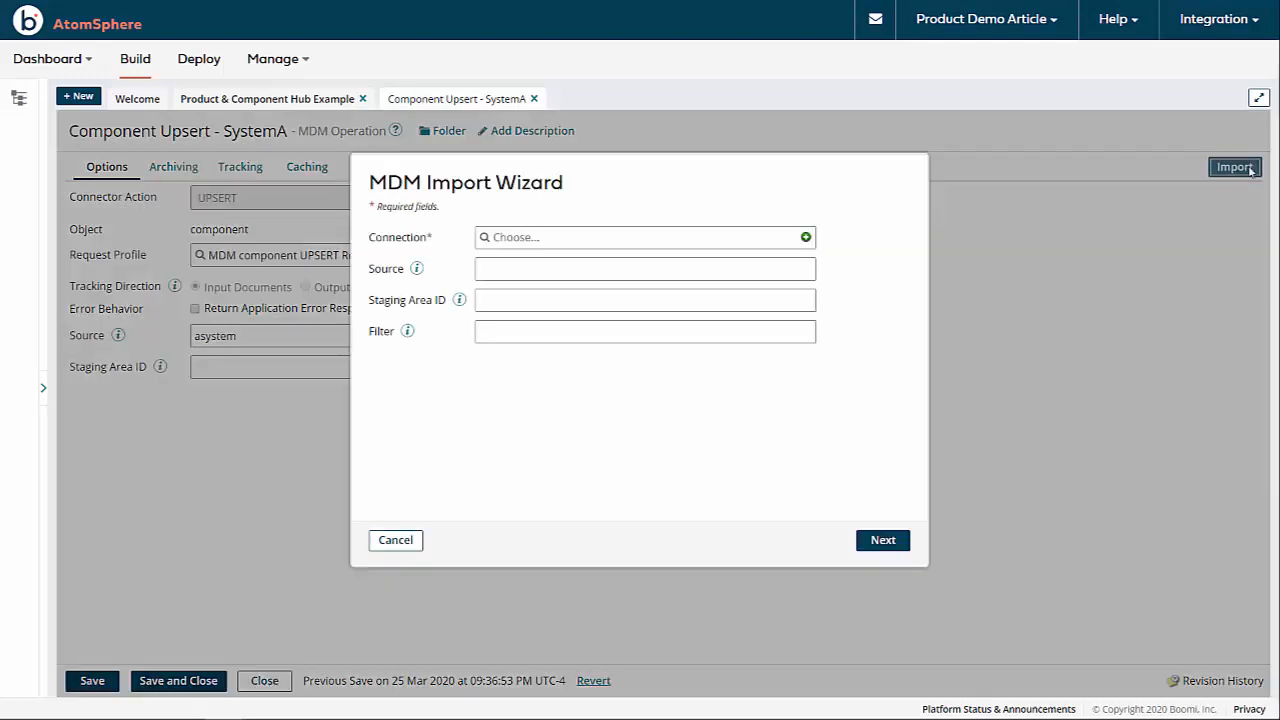
pyautogui.click(549, 238)
pyautogui.click(491, 308)
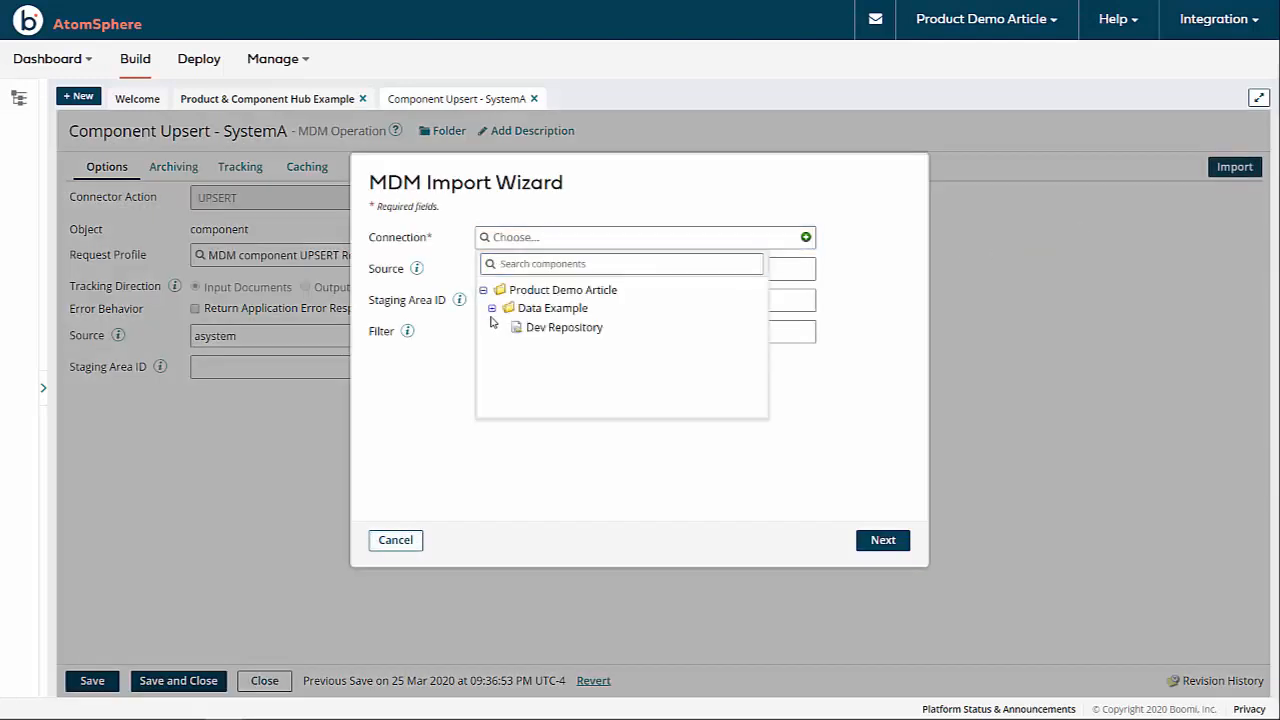
pyautogui.click(558, 329)
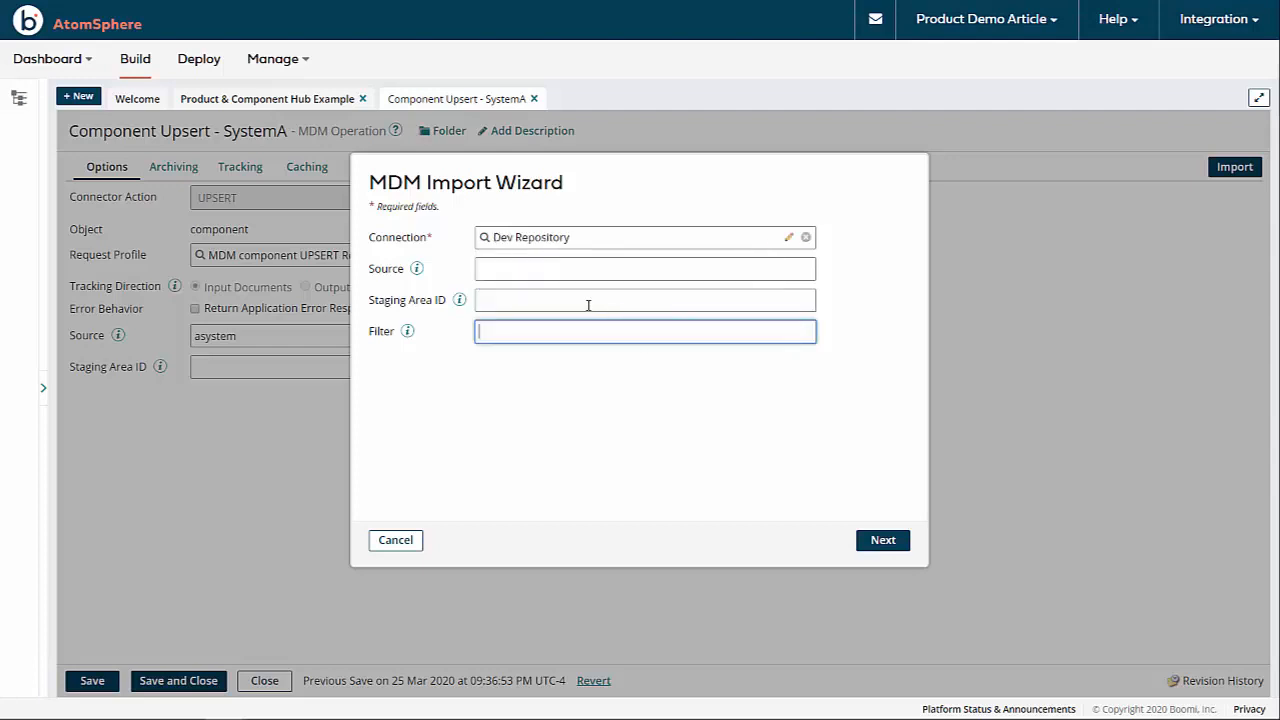
pyautogui.click(499, 274)
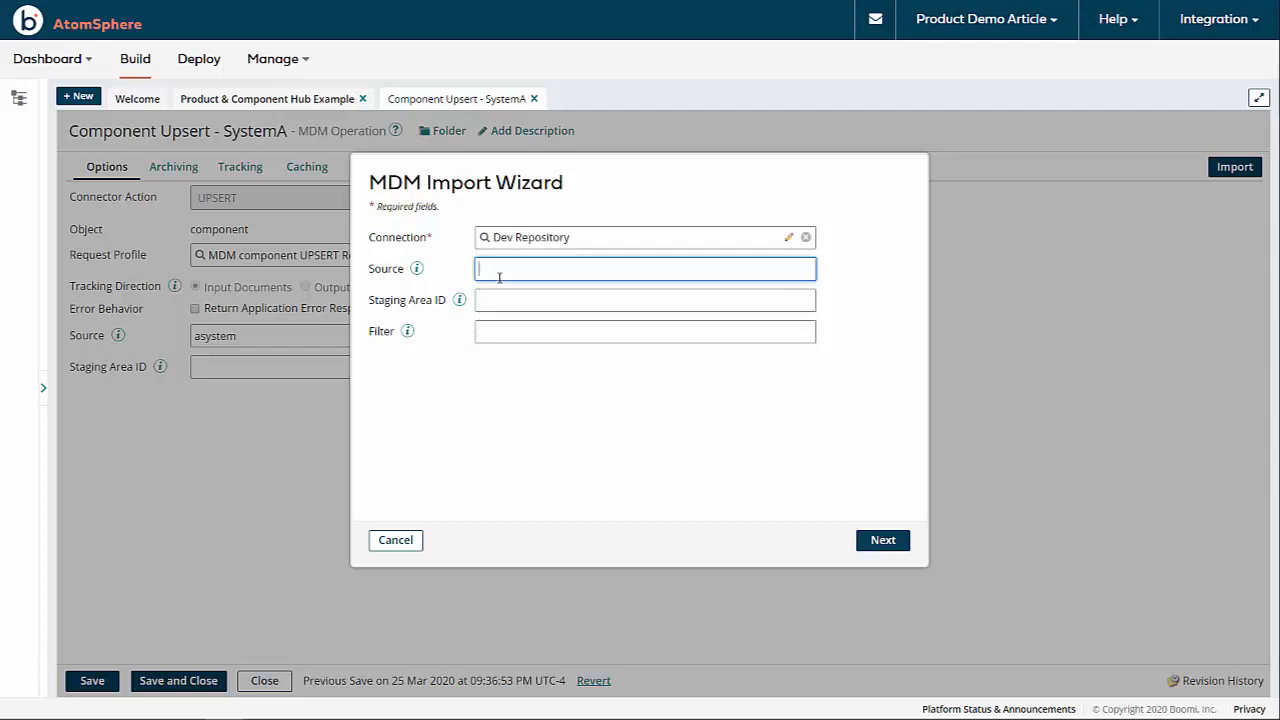
pyautogui.write('asystem')
pyautogui.click(880, 540)
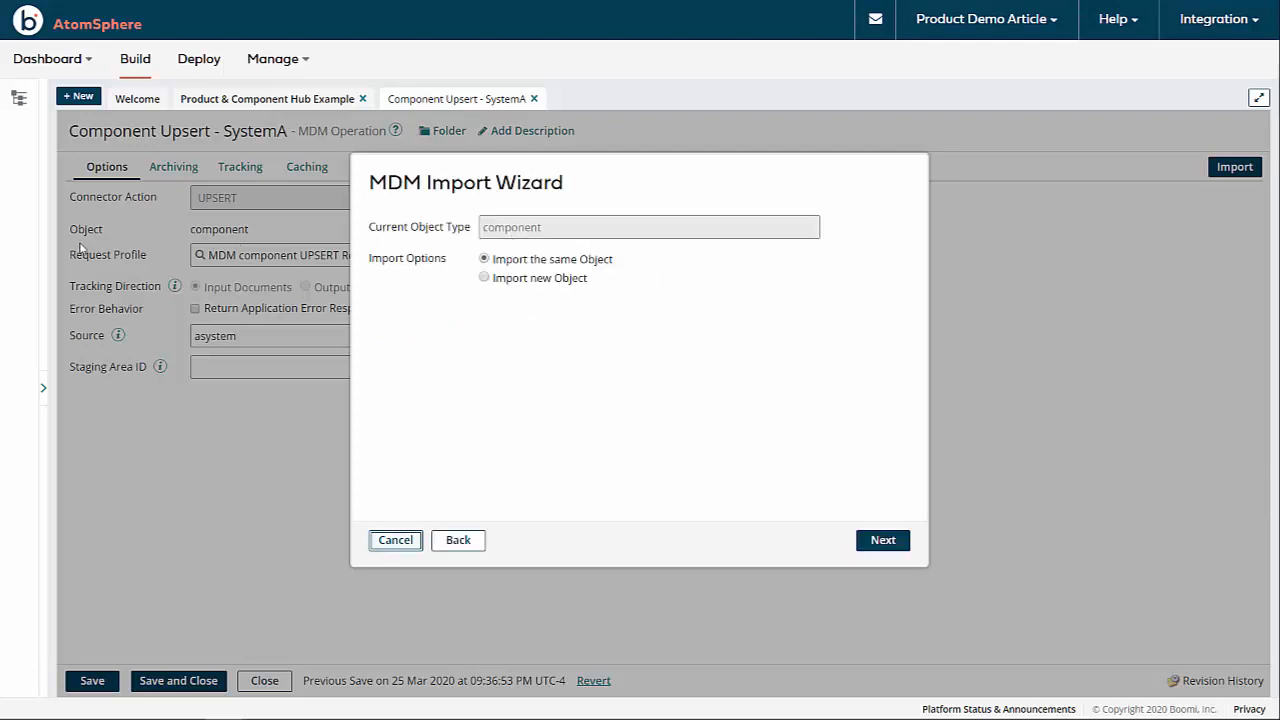
pyautogui.click(897, 540)
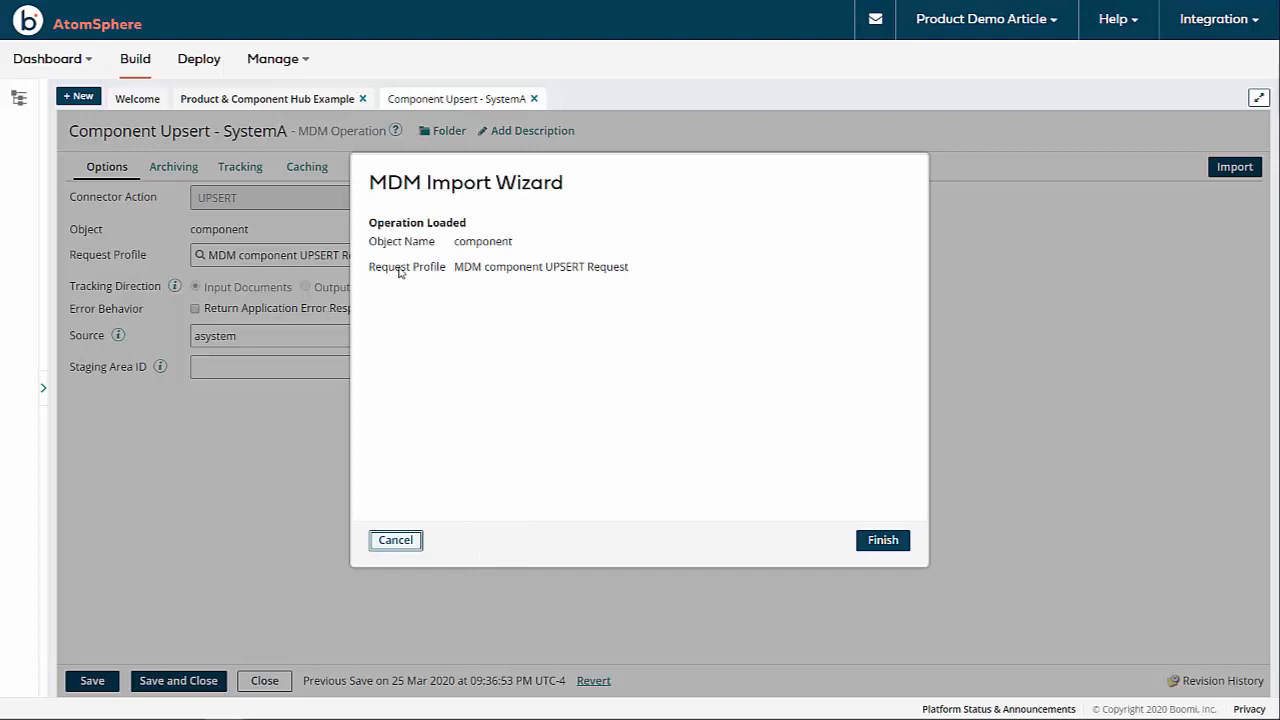
pyautogui.click(898, 542)
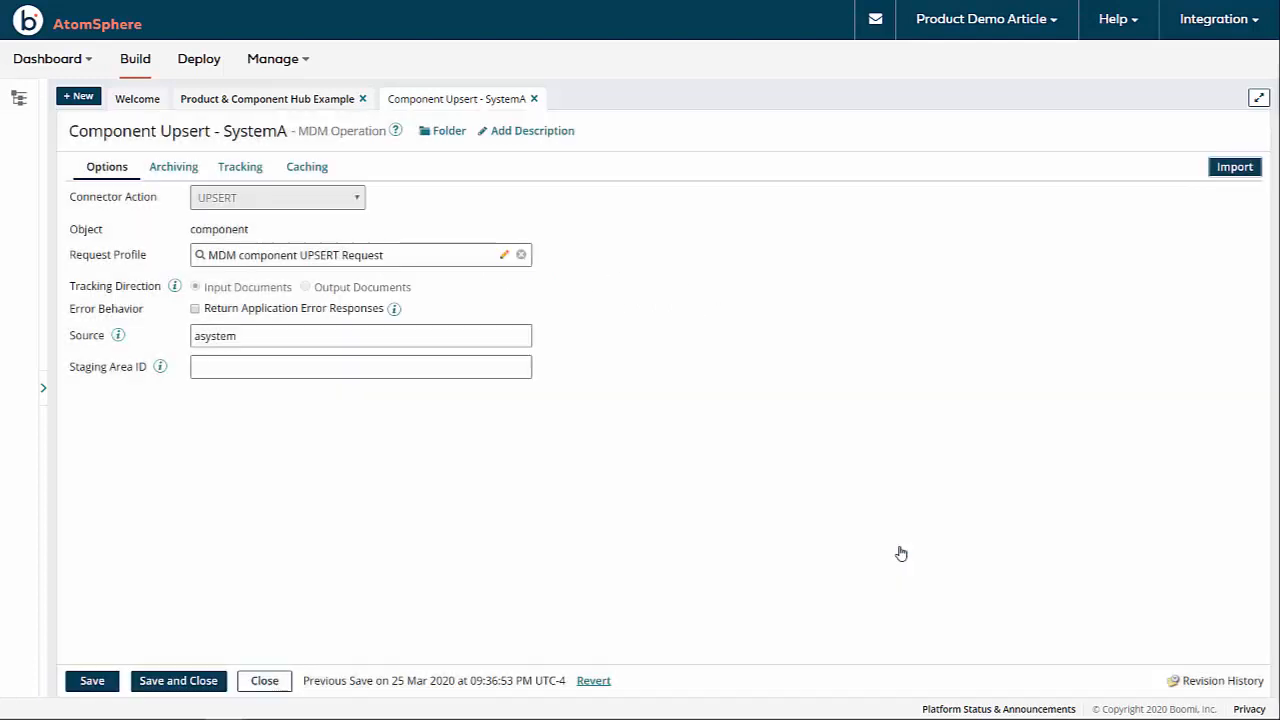
# Check the parentproduct element in the MDM component UPSERT Request profile, and close both the profile and the operation
pyautogui.click(504, 255)
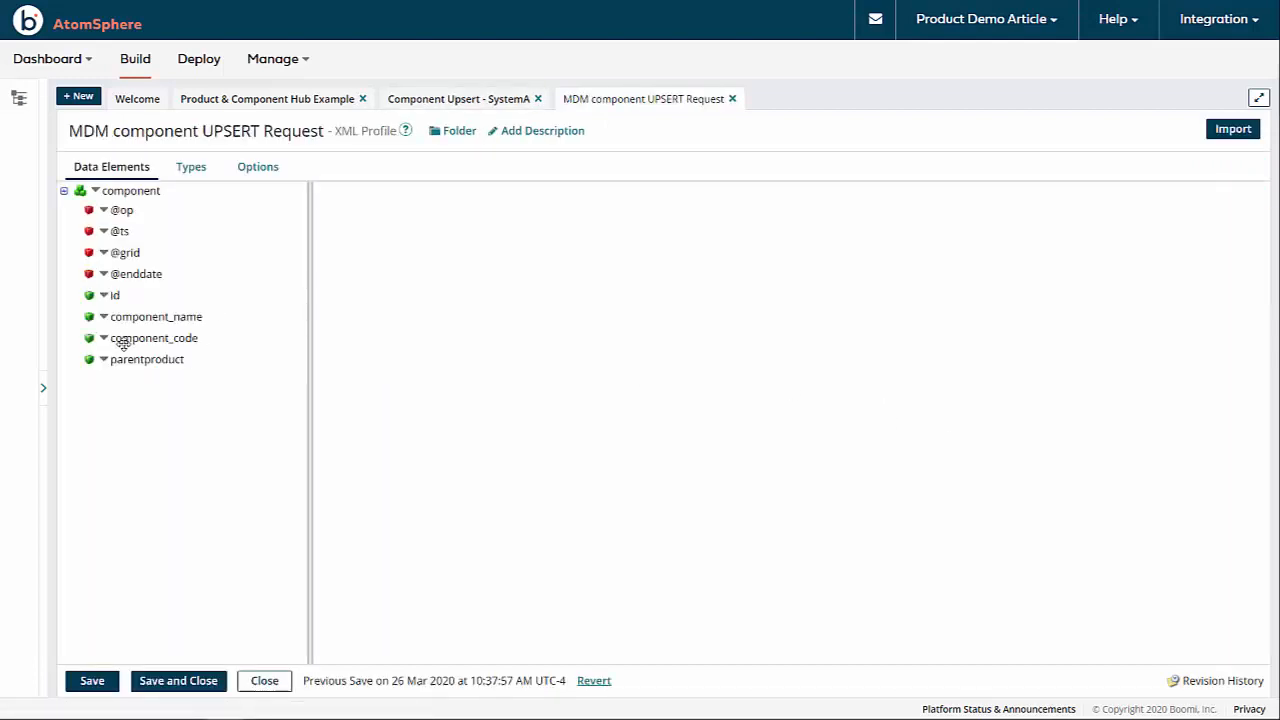
pyautogui.click(120, 362)
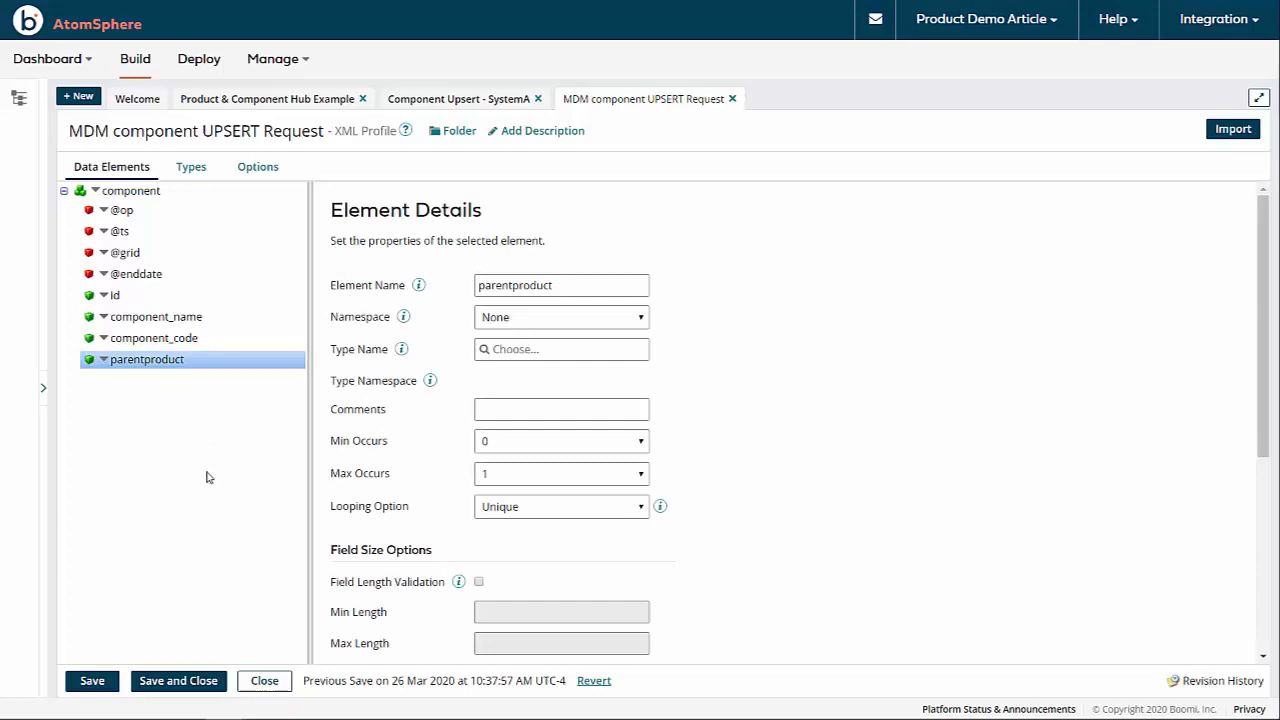
pyautogui.click(259, 678)
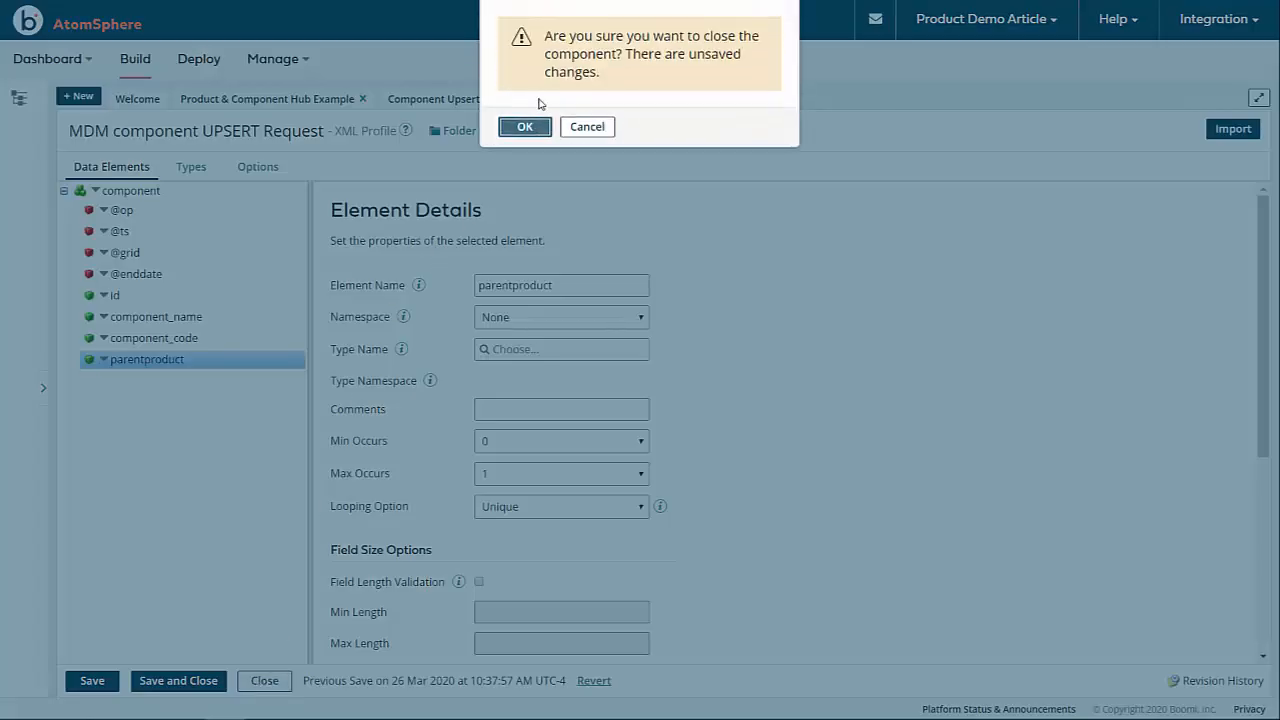
pyautogui.click(525, 127)
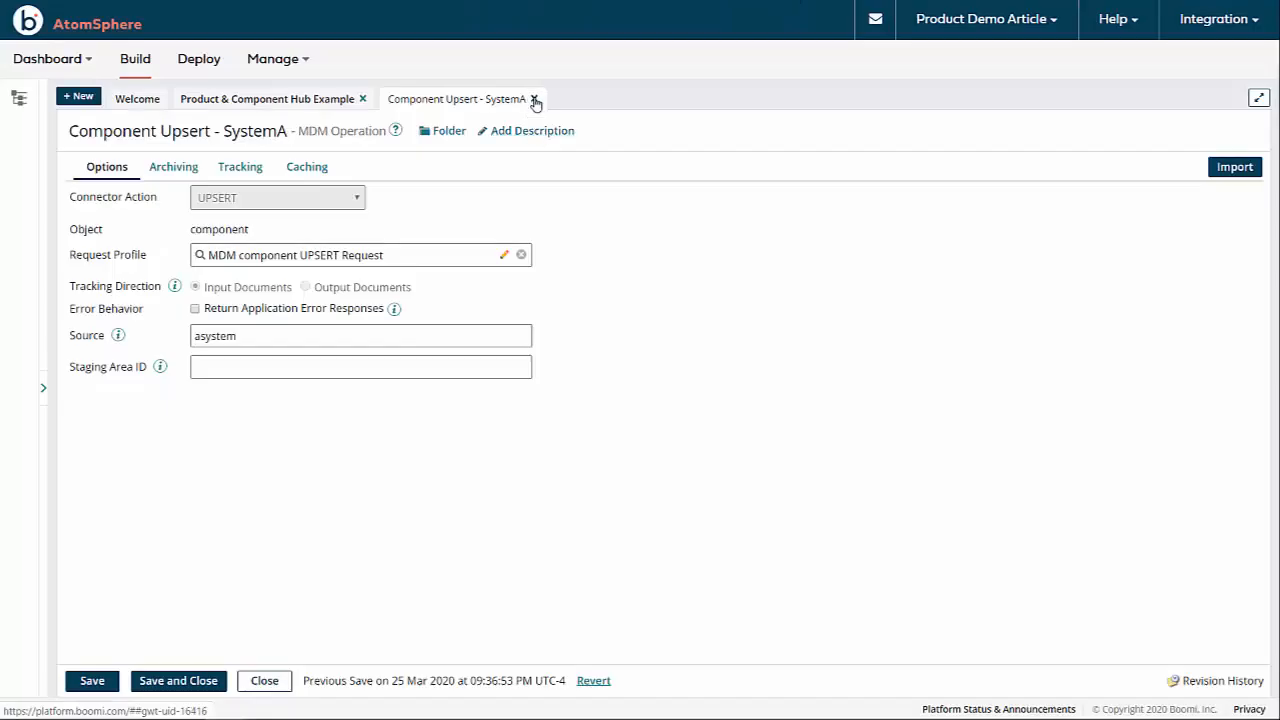
pyautogui.click(212, 680)
# Map Parent Product to parentproduct in the System A branch's Component to Hub map, and save and close the map
pyautogui.moveTo(586, 487)
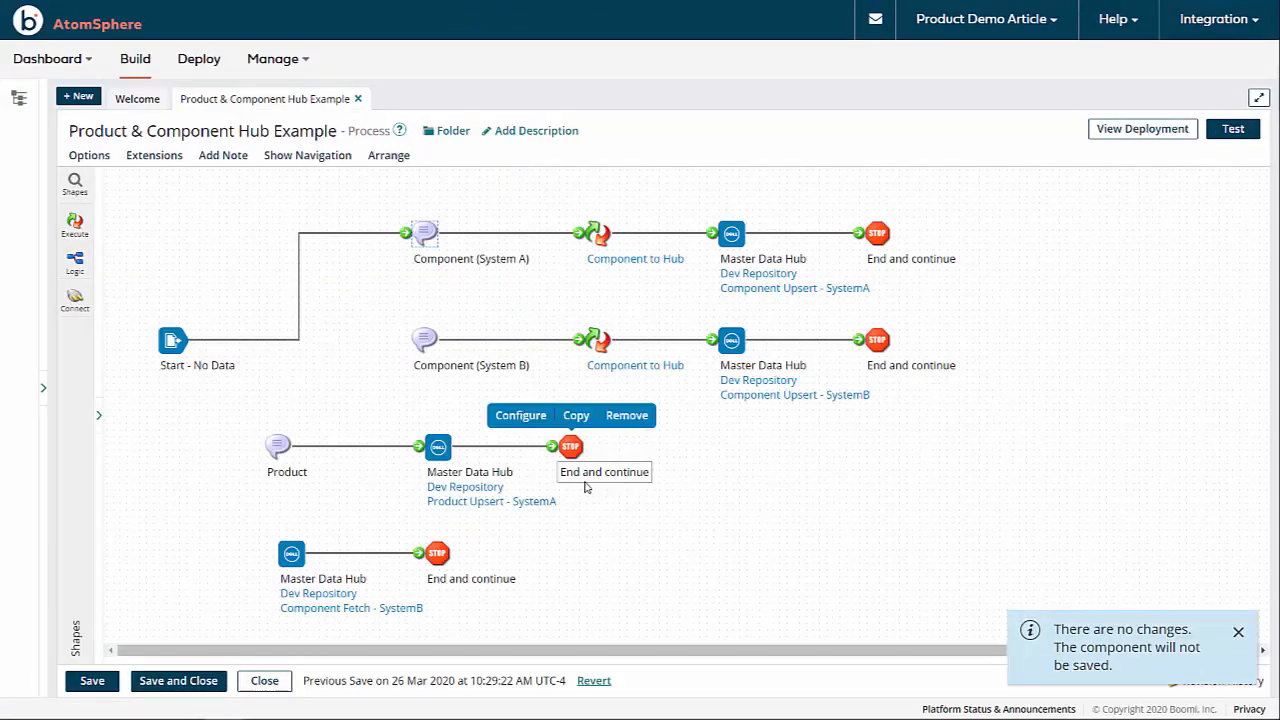
pyautogui.moveTo(614, 268)
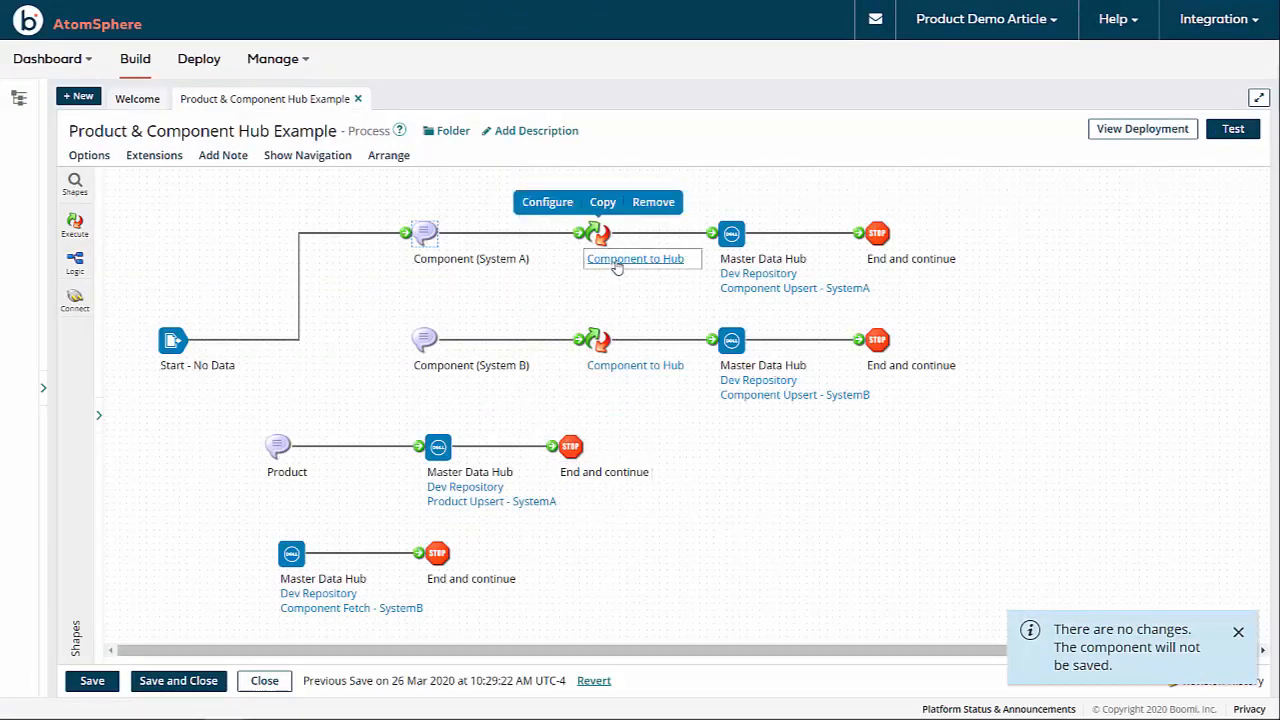
pyautogui.click(612, 262)
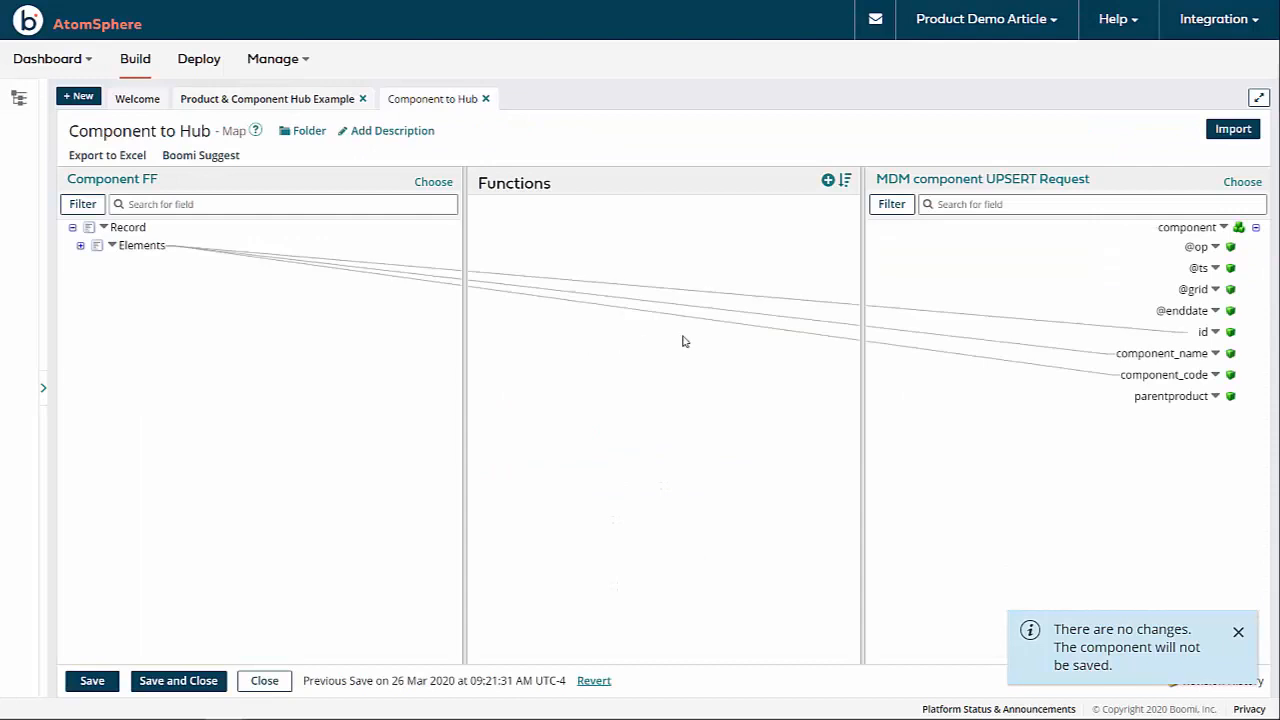
pyautogui.click(81, 245)
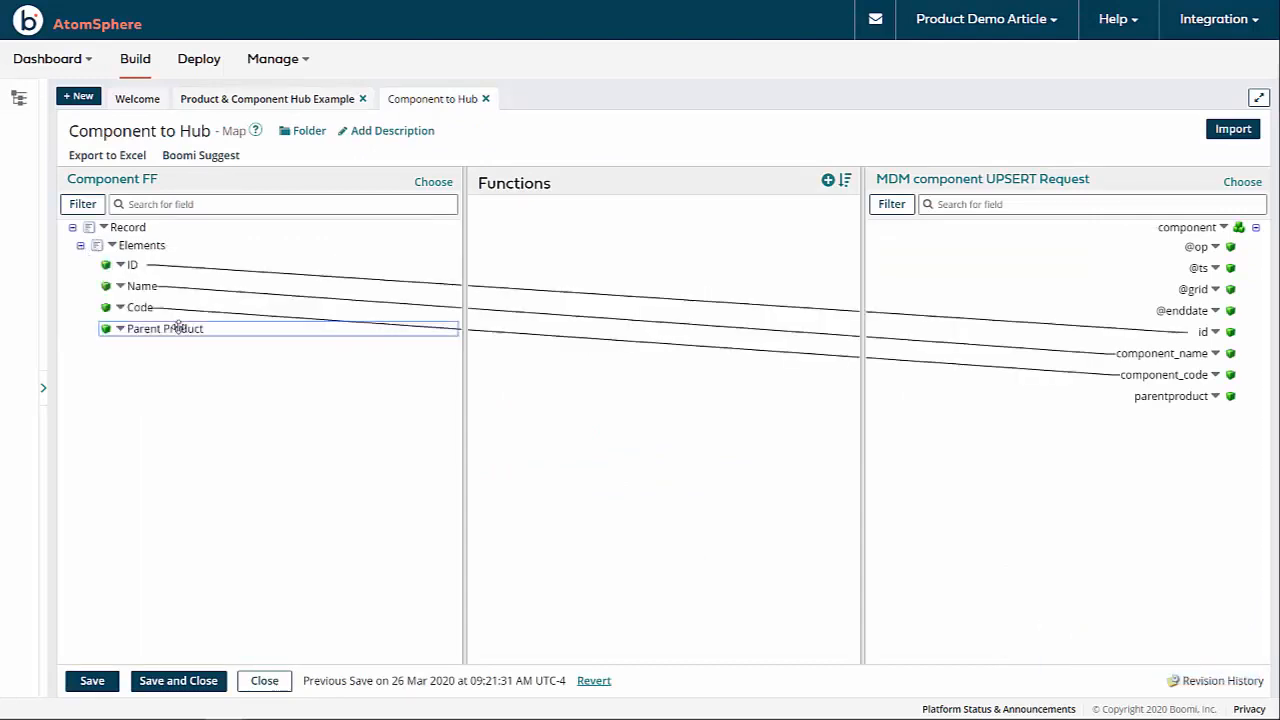
pyautogui.moveTo(177, 327); pyautogui.dragTo(1180, 400)
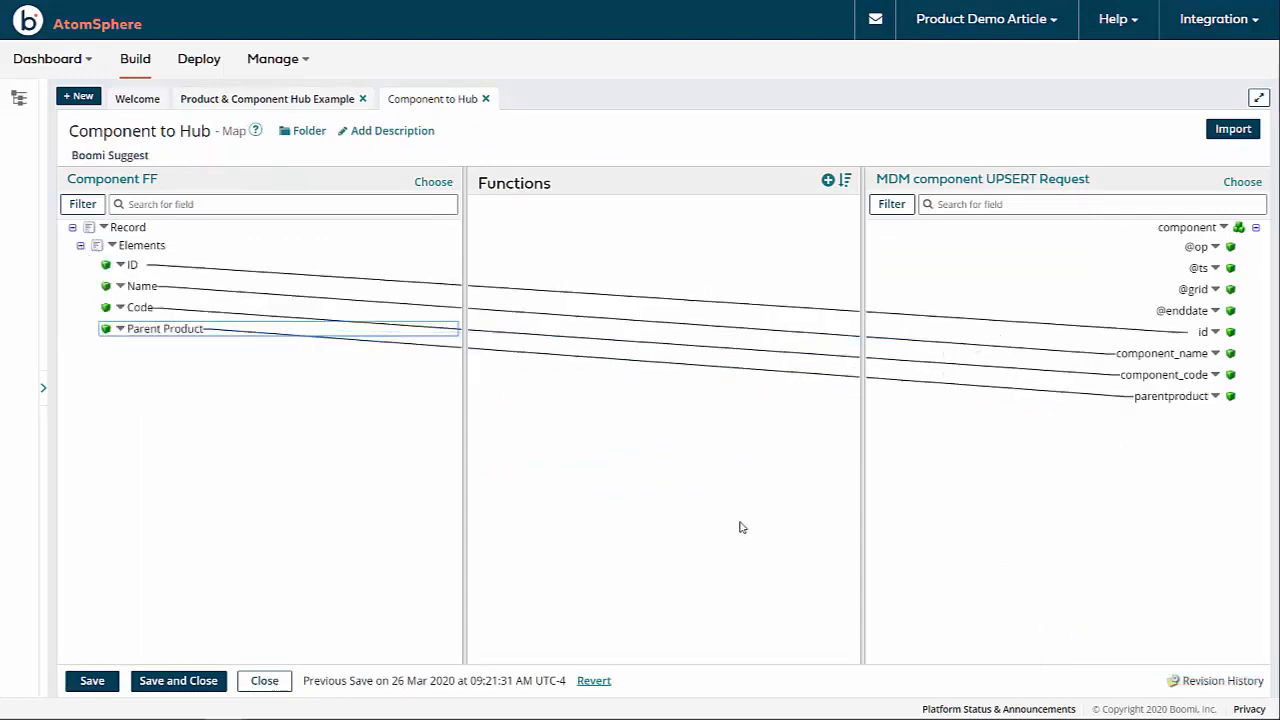
pyautogui.click(185, 680)
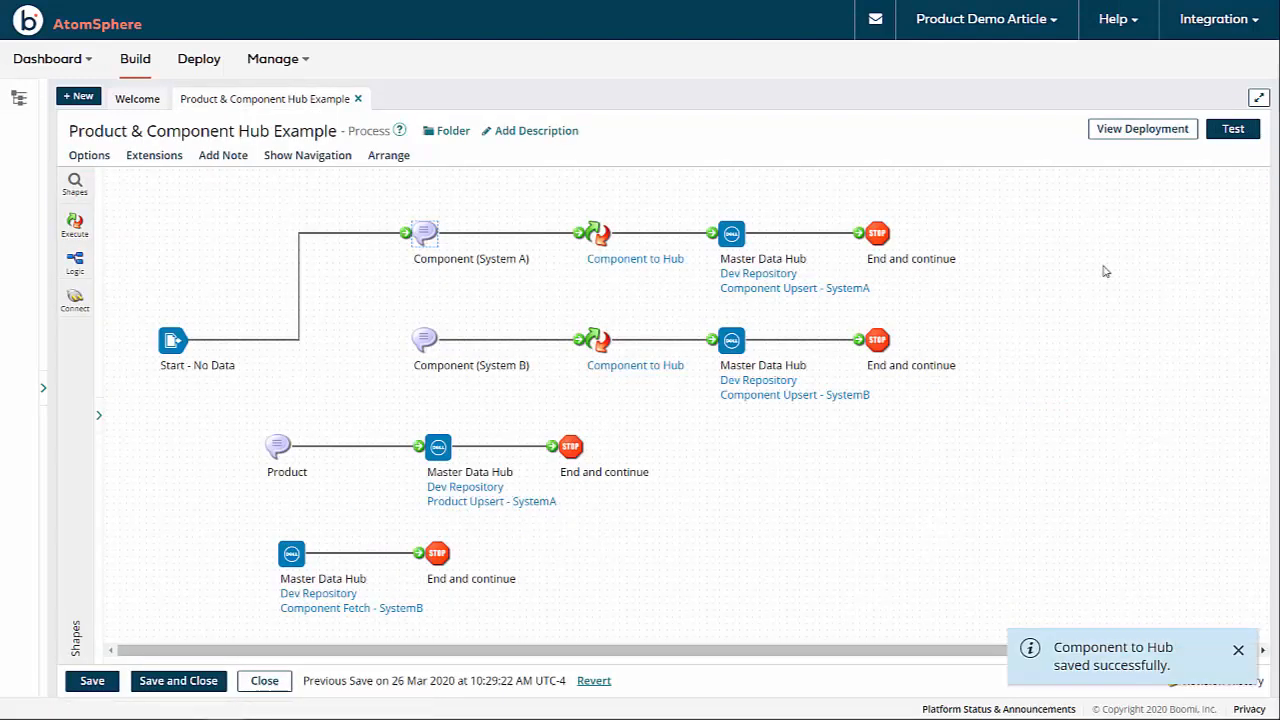
# Save the Product & Component Hub Example process and run a test of it on Article - Test
pyautogui.click(1227, 134)
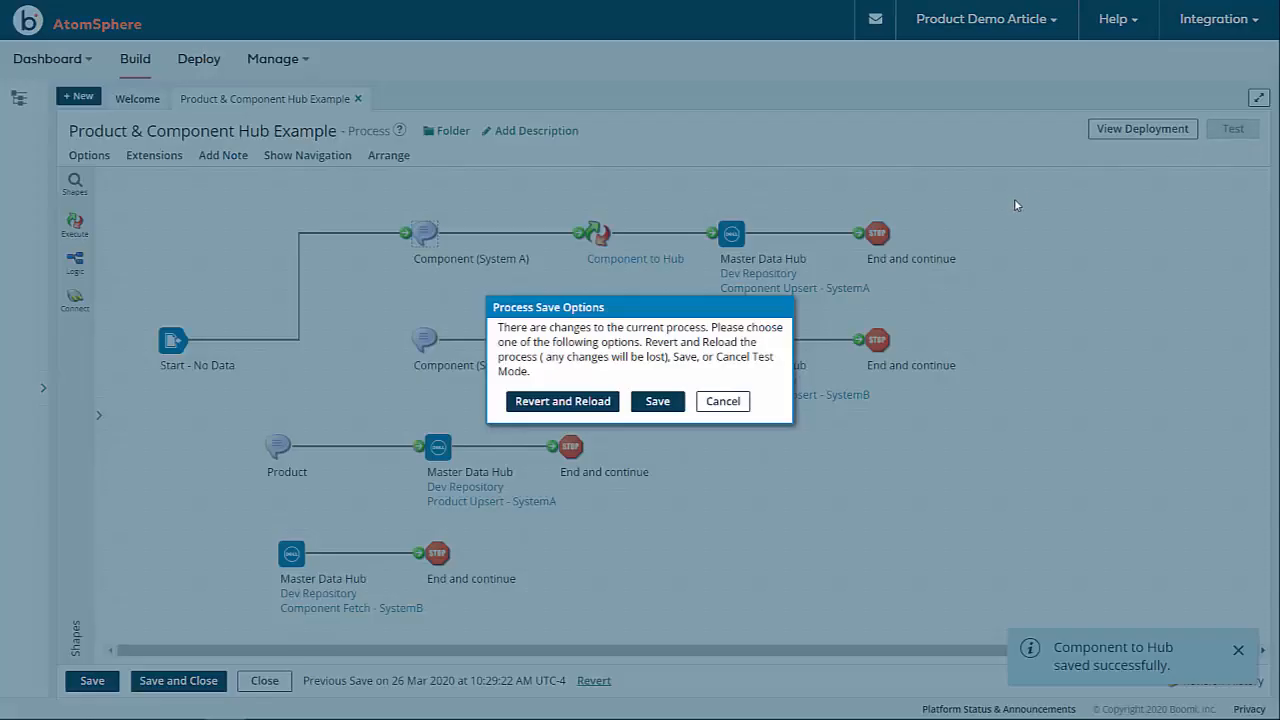
pyautogui.click(657, 401)
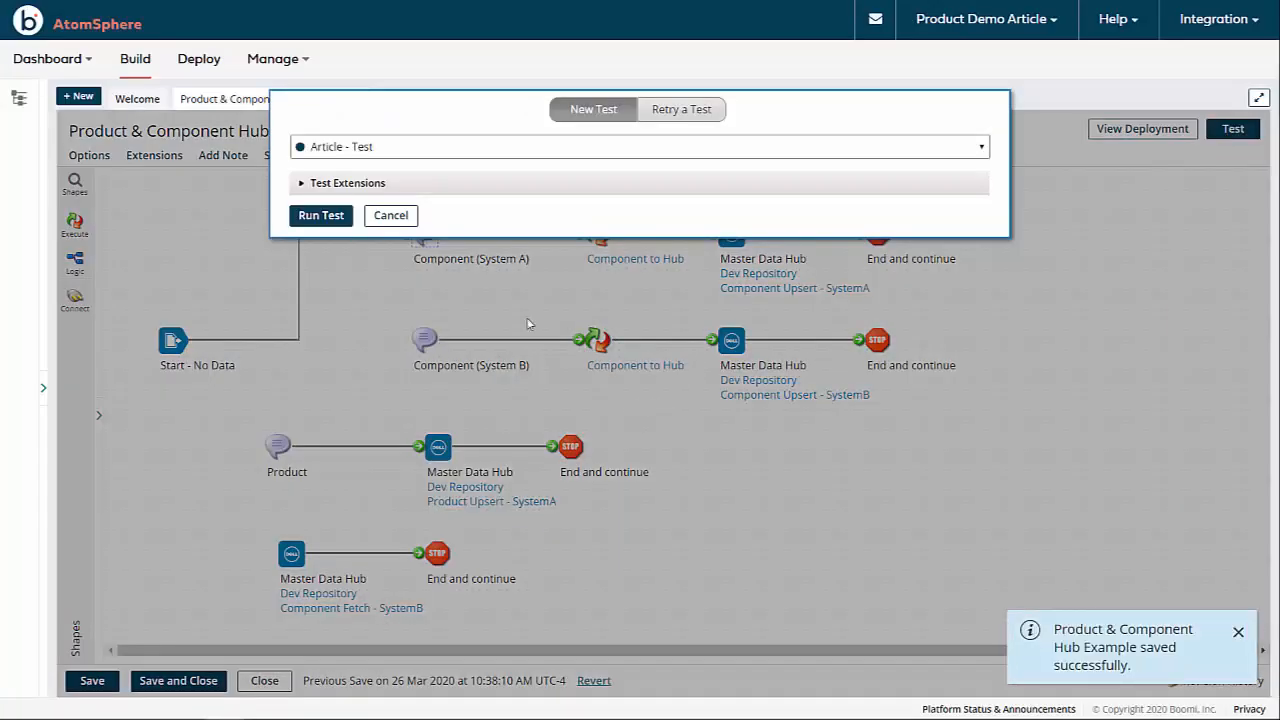
pyautogui.click(318, 215)
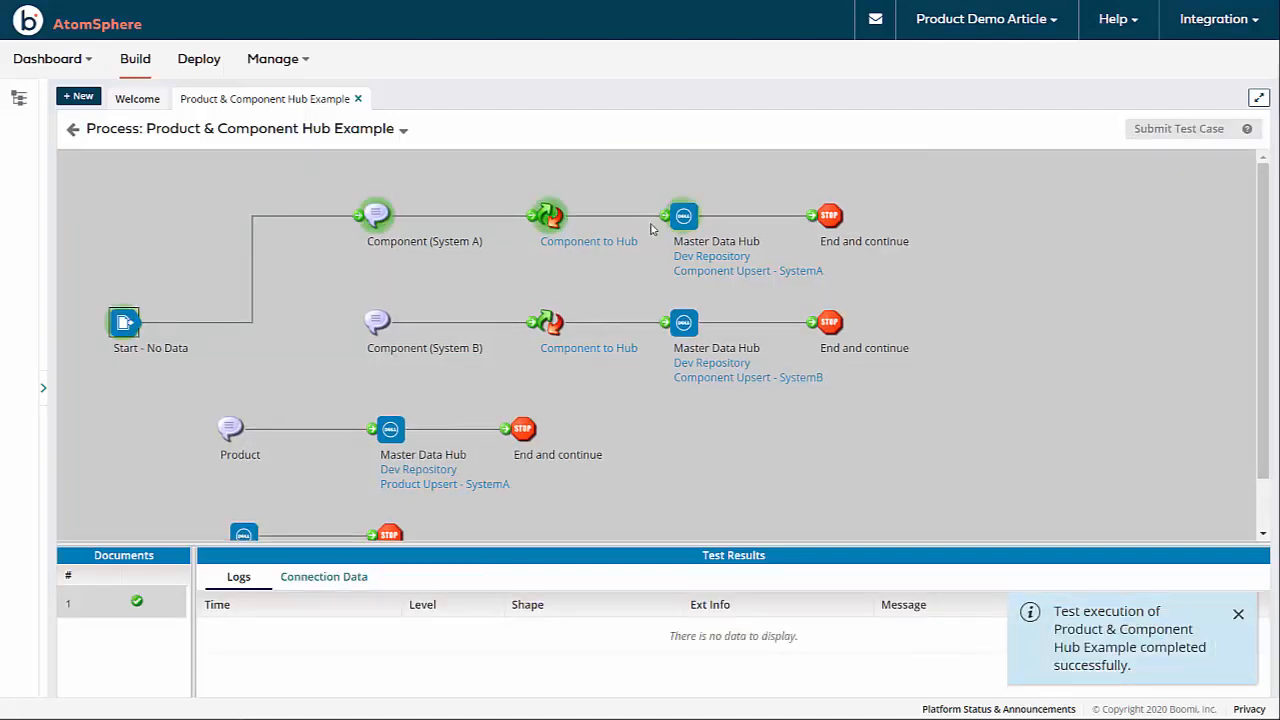
# Examine the parentproduct value in the first connection data document of the System A branch's Master Data Hub shape
pyautogui.click(684, 220)
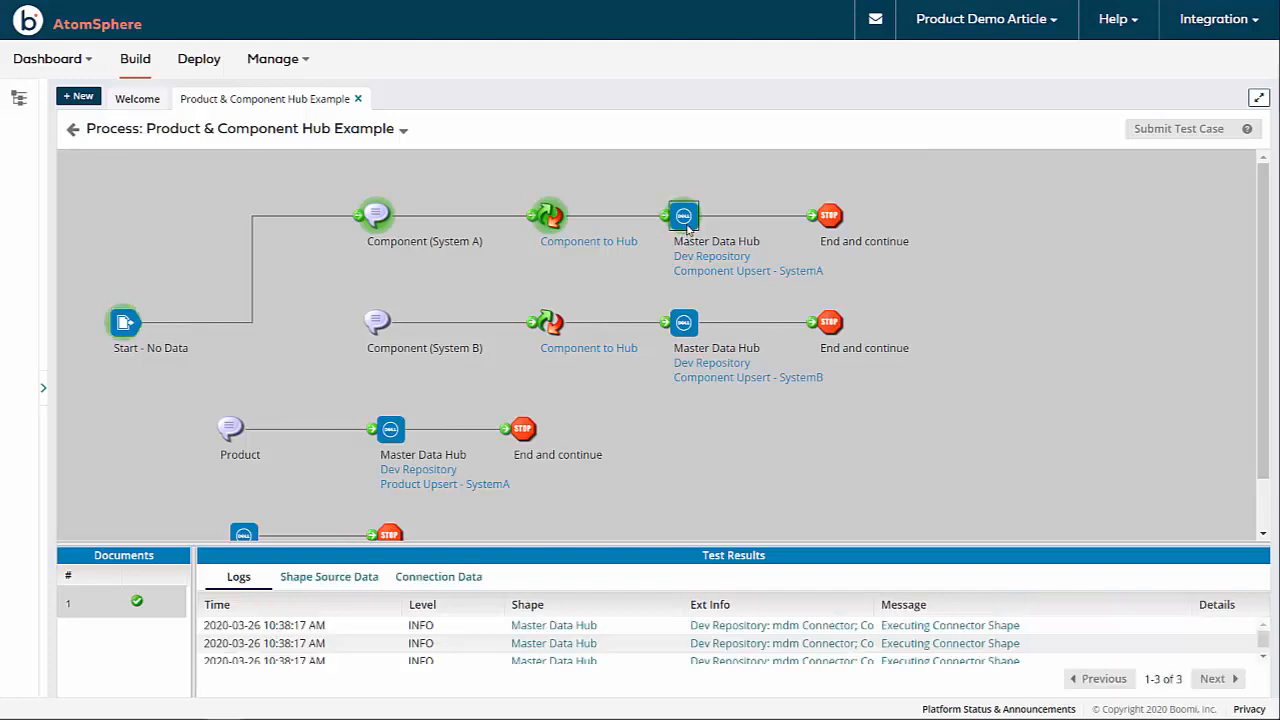
pyautogui.click(448, 580)
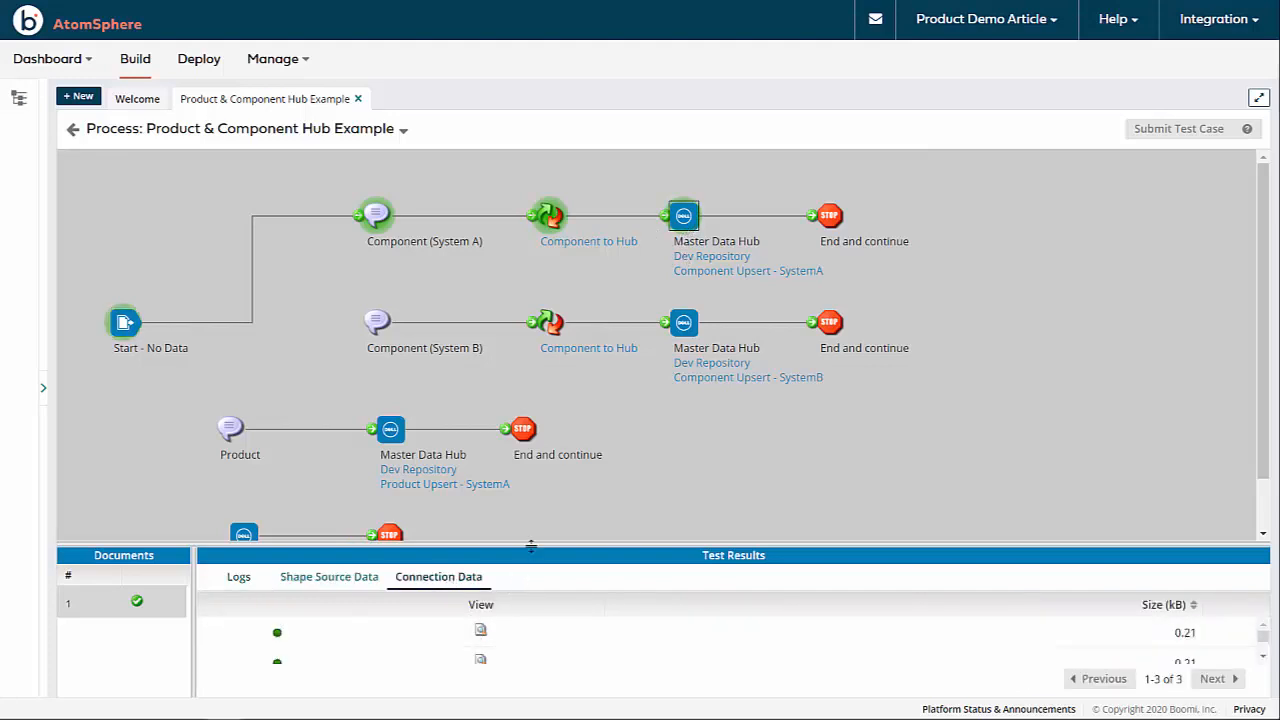
pyautogui.moveTo(531, 545); pyautogui.dragTo(542, 456)
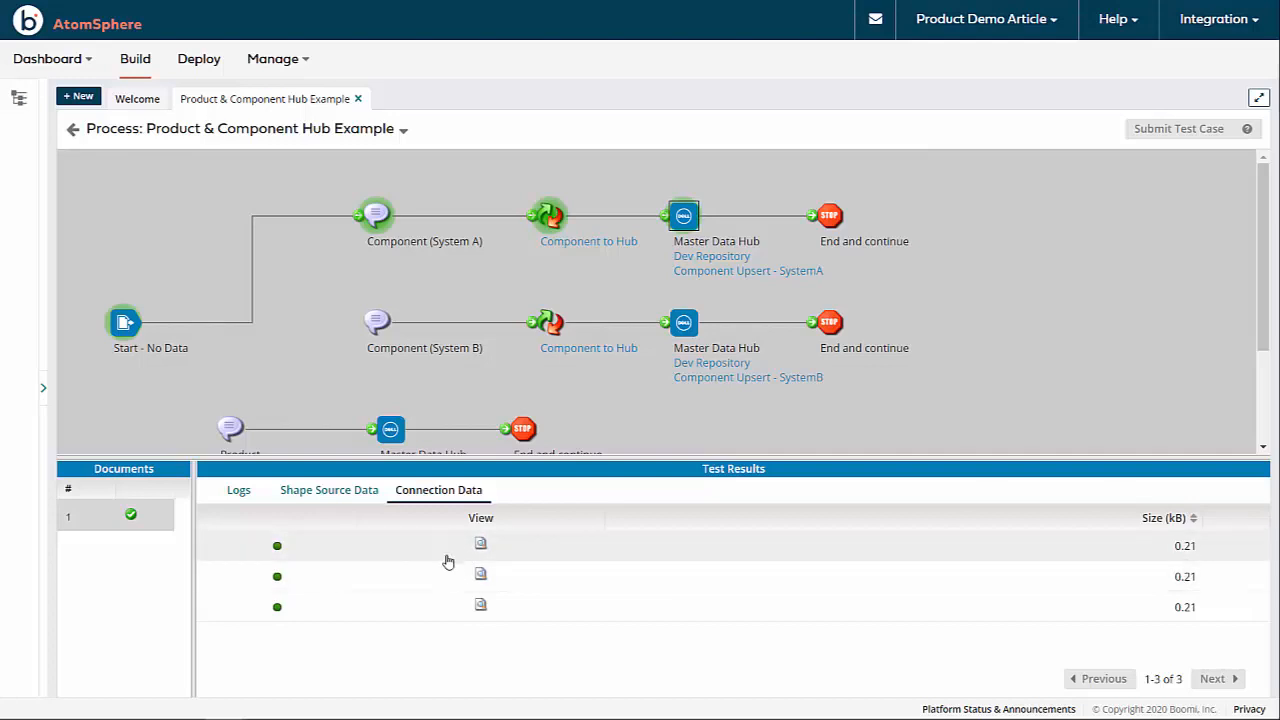
pyautogui.click(480, 543)
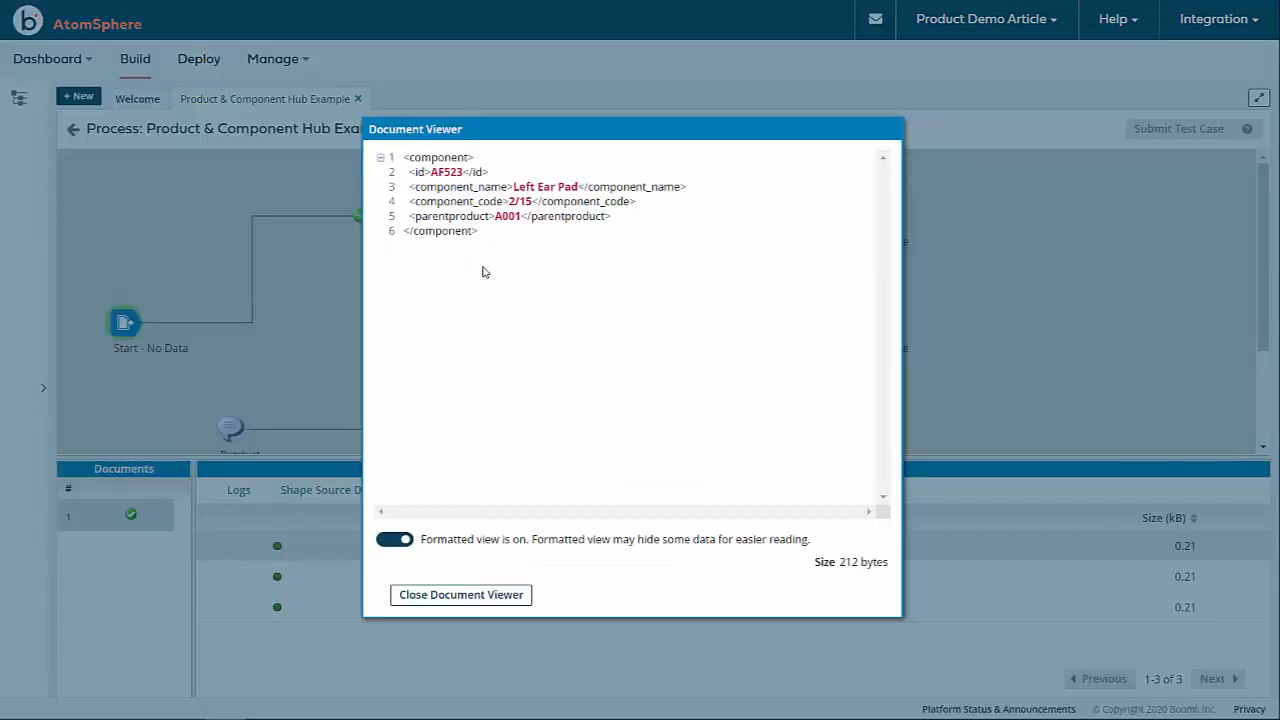
pyautogui.doubleClick(507, 216)
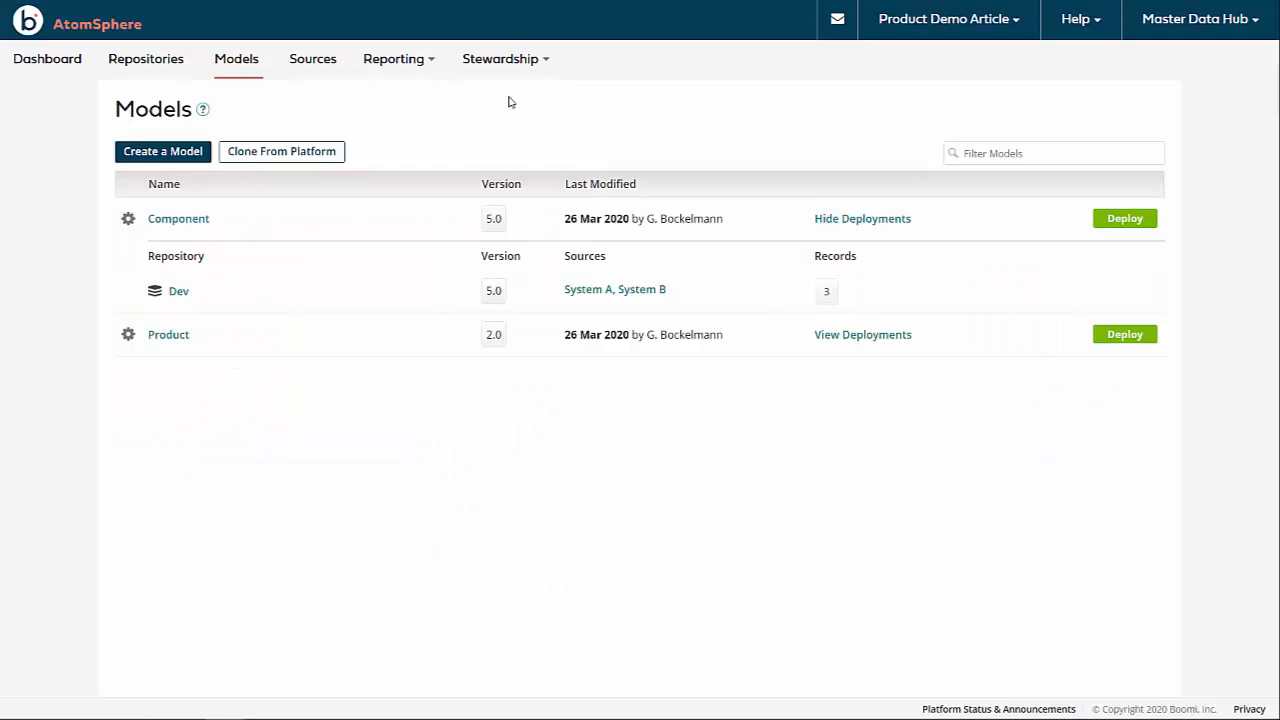
# Switch to Master Data Hub and view the Dev Component golden records, widening the ParentProduct column to show the full references
pyautogui.click(500, 58)
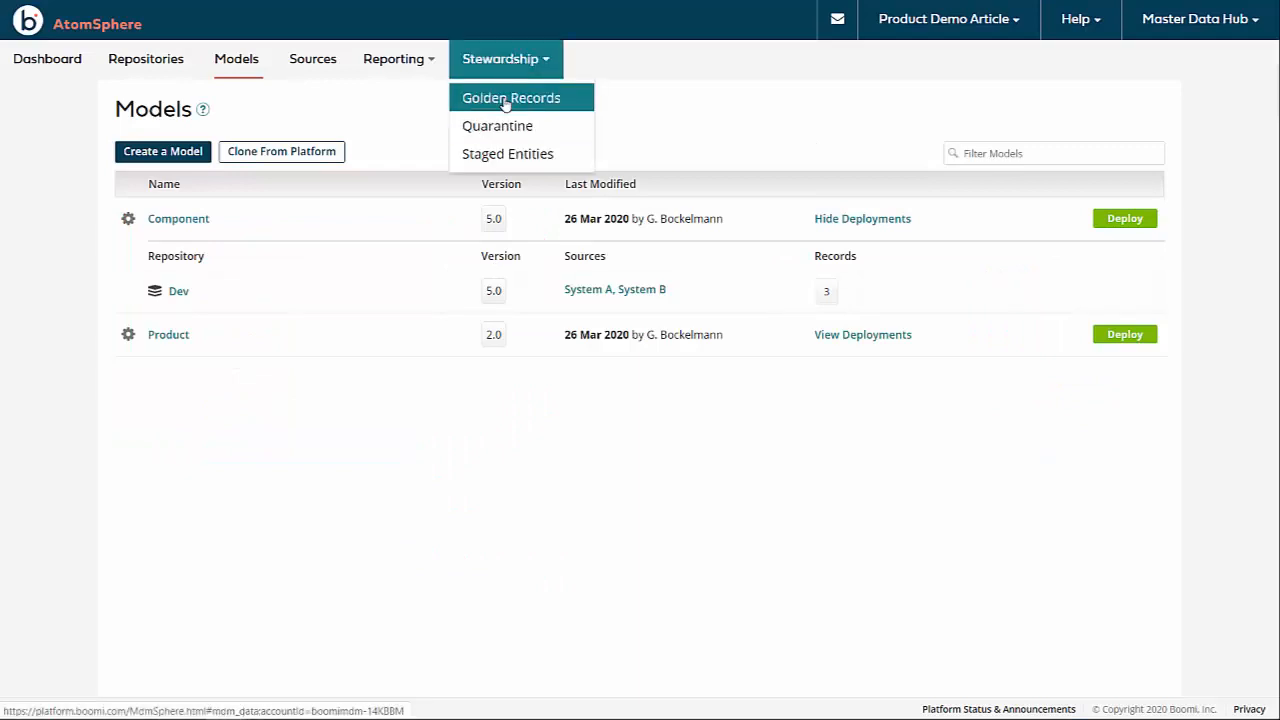
pyautogui.click(505, 100)
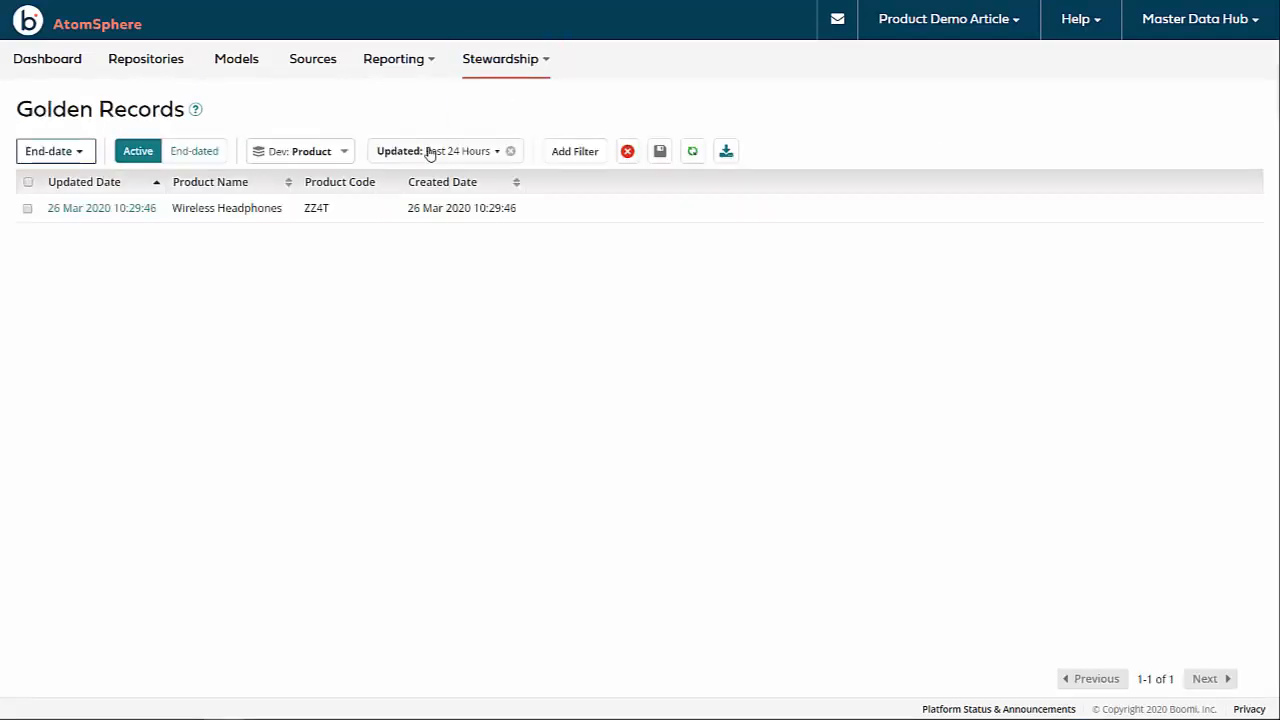
pyautogui.click(320, 151)
pyautogui.click(331, 221)
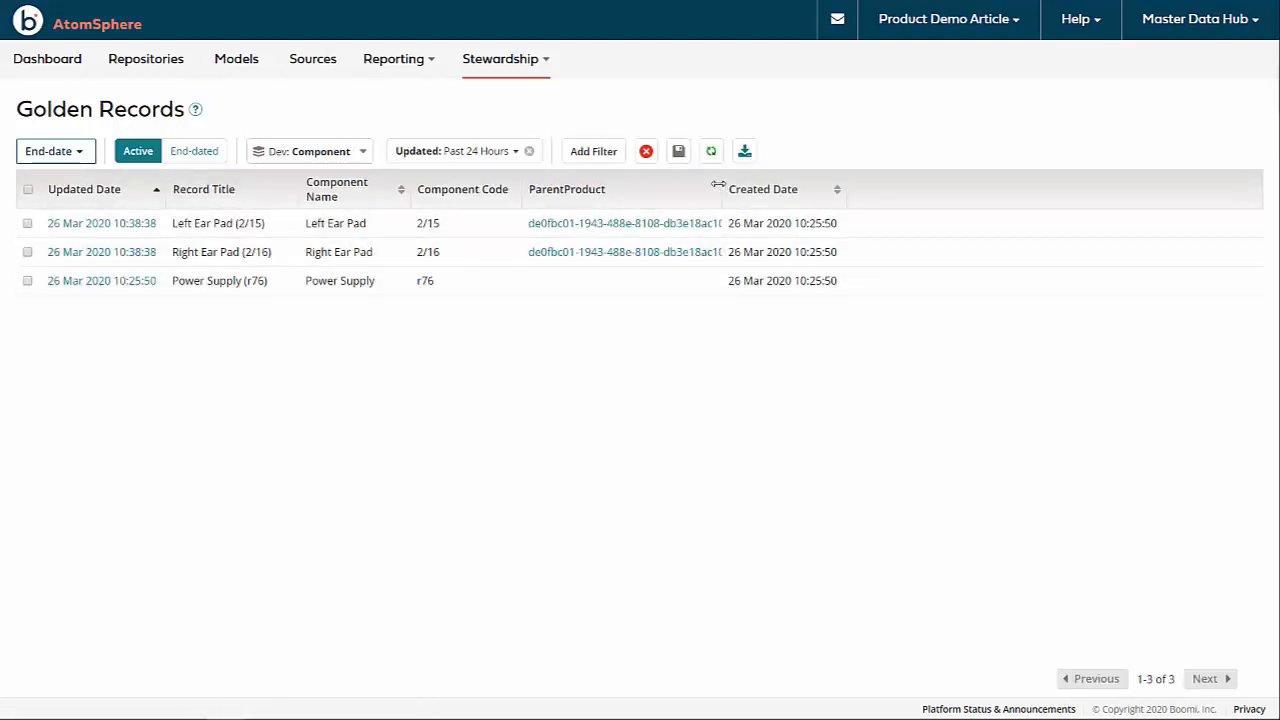
pyautogui.moveTo(718, 184); pyautogui.dragTo(751, 189)
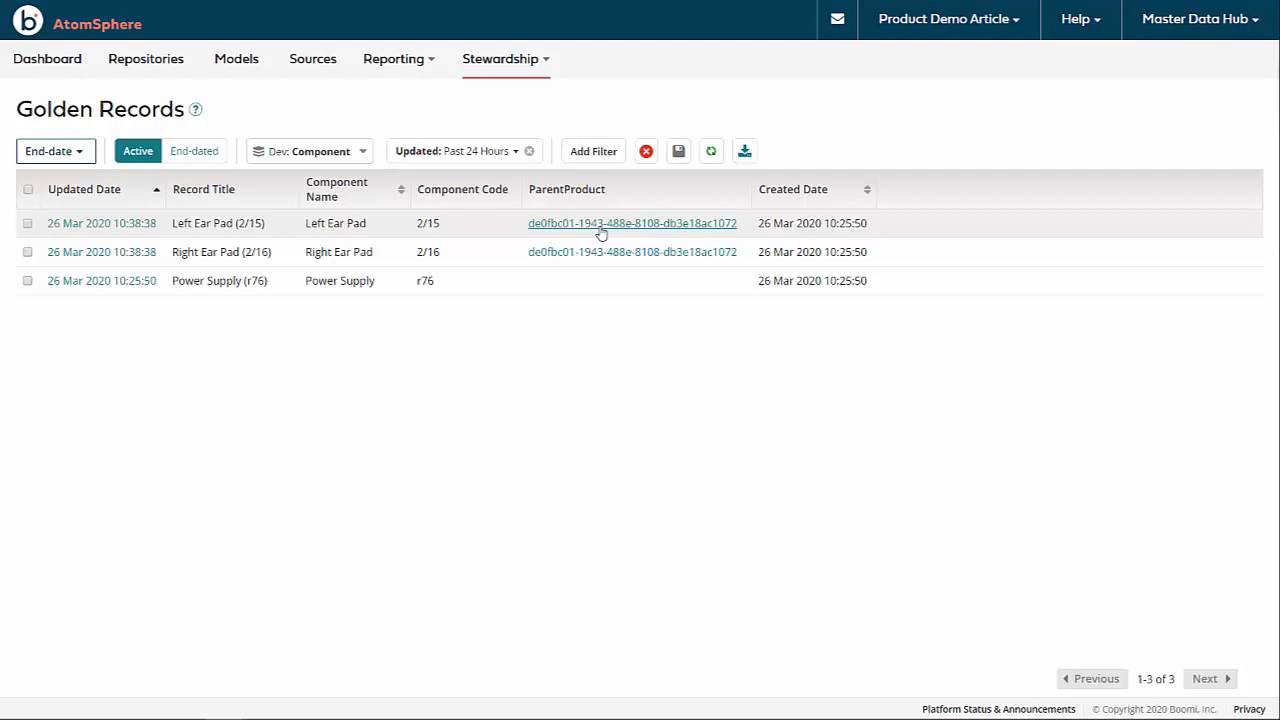
# Inspect the Left Ear Pad golden record and the product record its ParentProduct field references, and close both
pyautogui.click(76, 226)
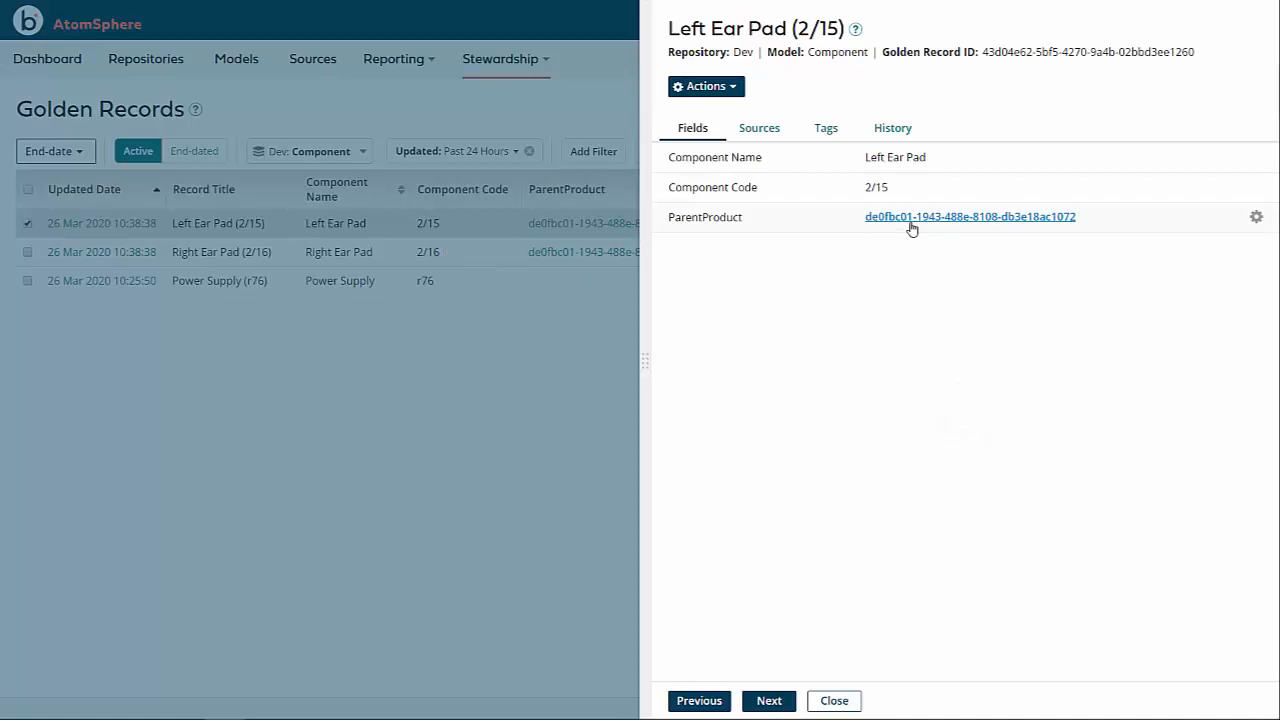
pyautogui.click(911, 217)
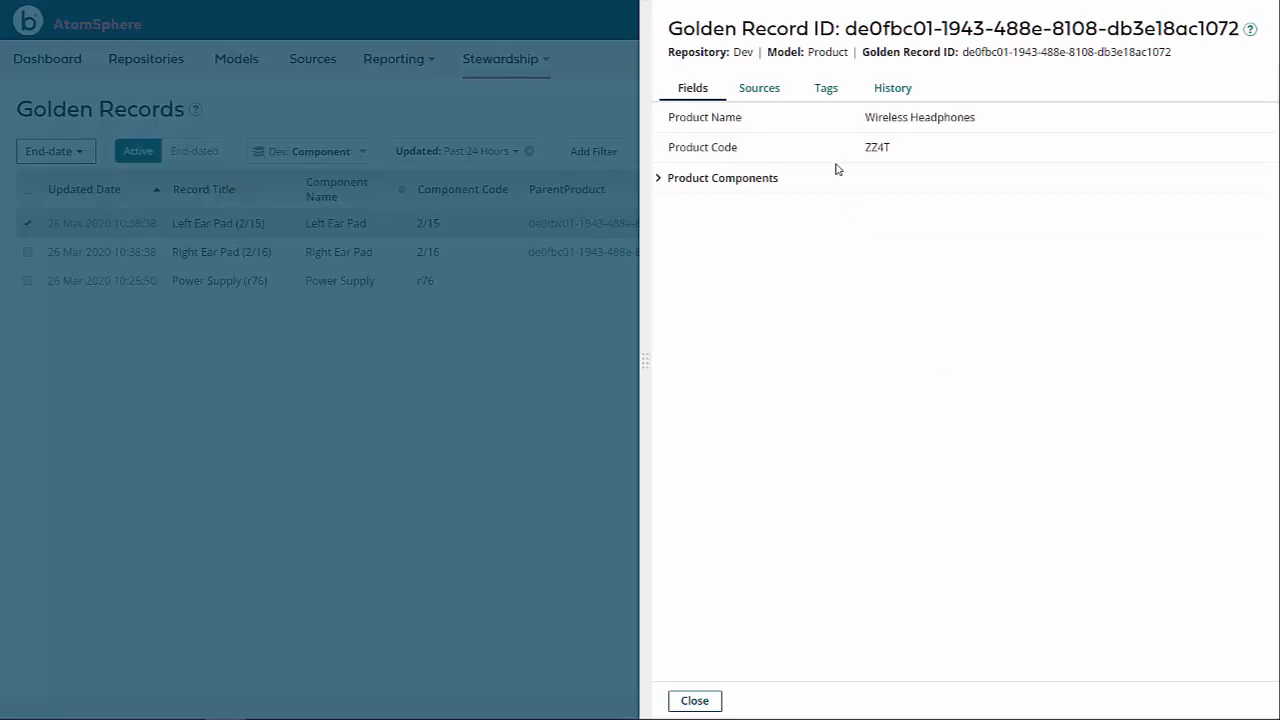
pyautogui.click(695, 700)
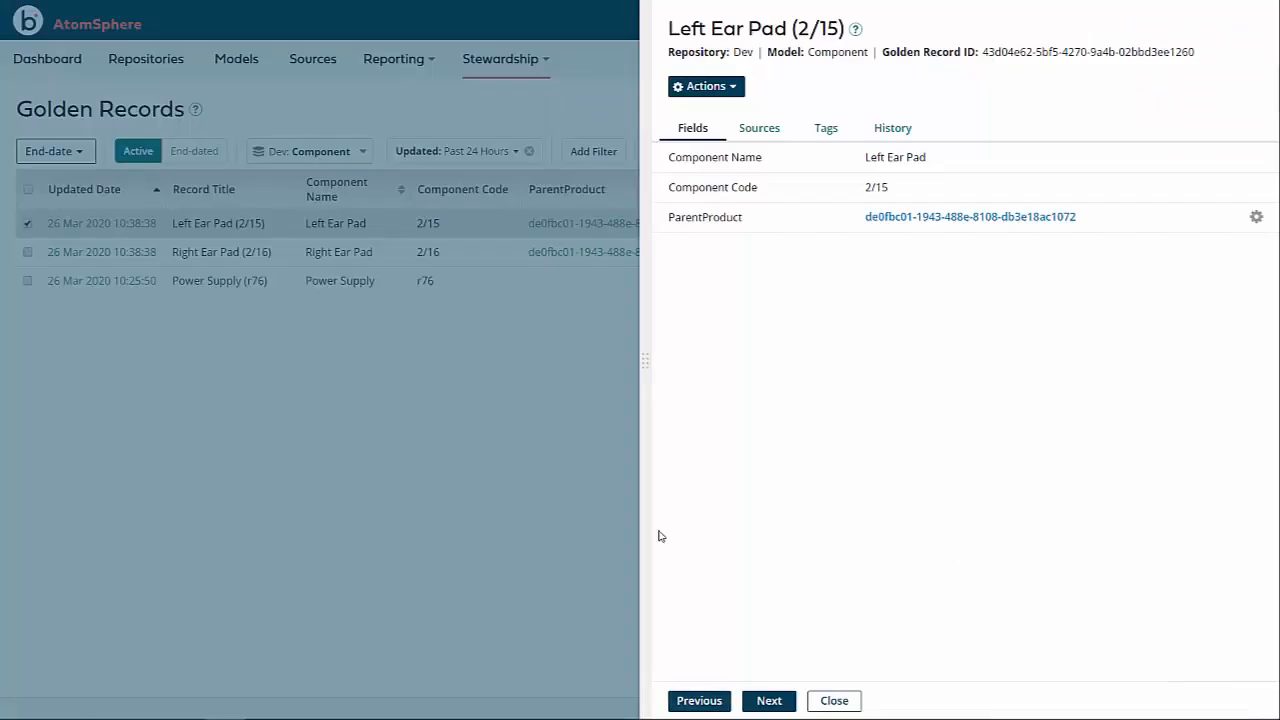
pyautogui.click(354, 405)
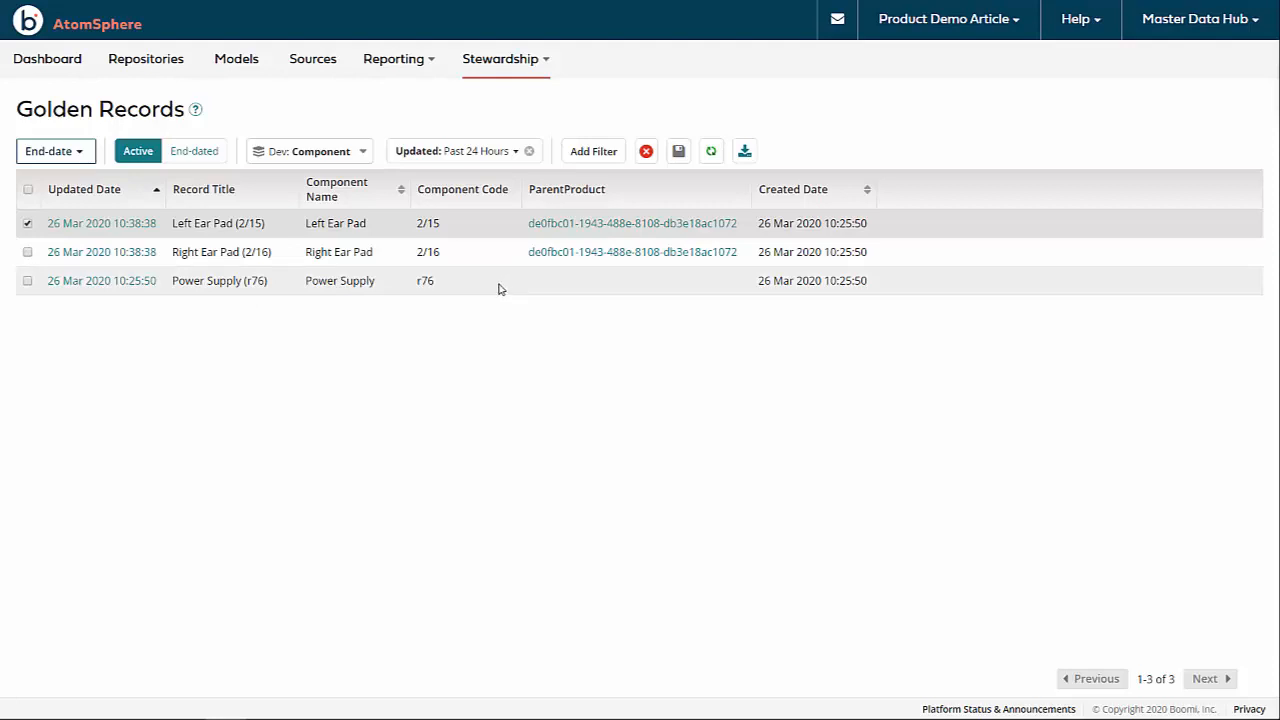
# Check the Component quarantine entries and read the cause details for the Power Supply record
pyautogui.moveTo(512, 75)
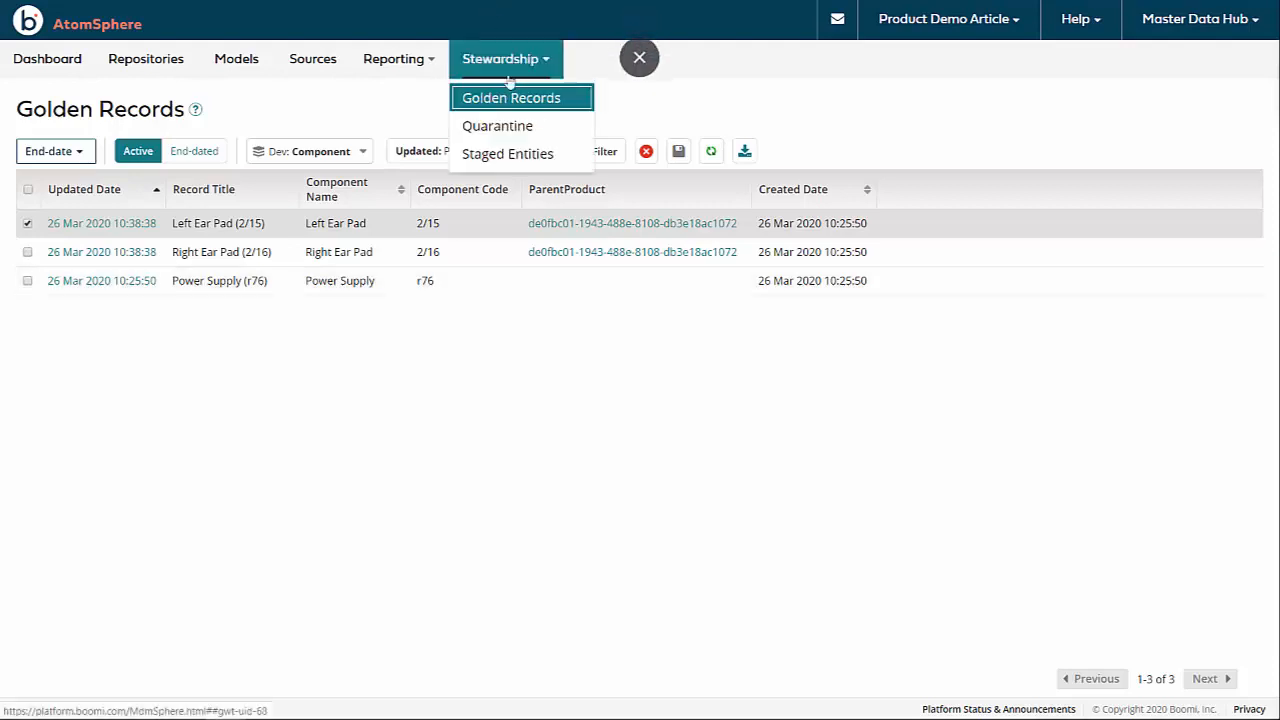
pyautogui.click(500, 123)
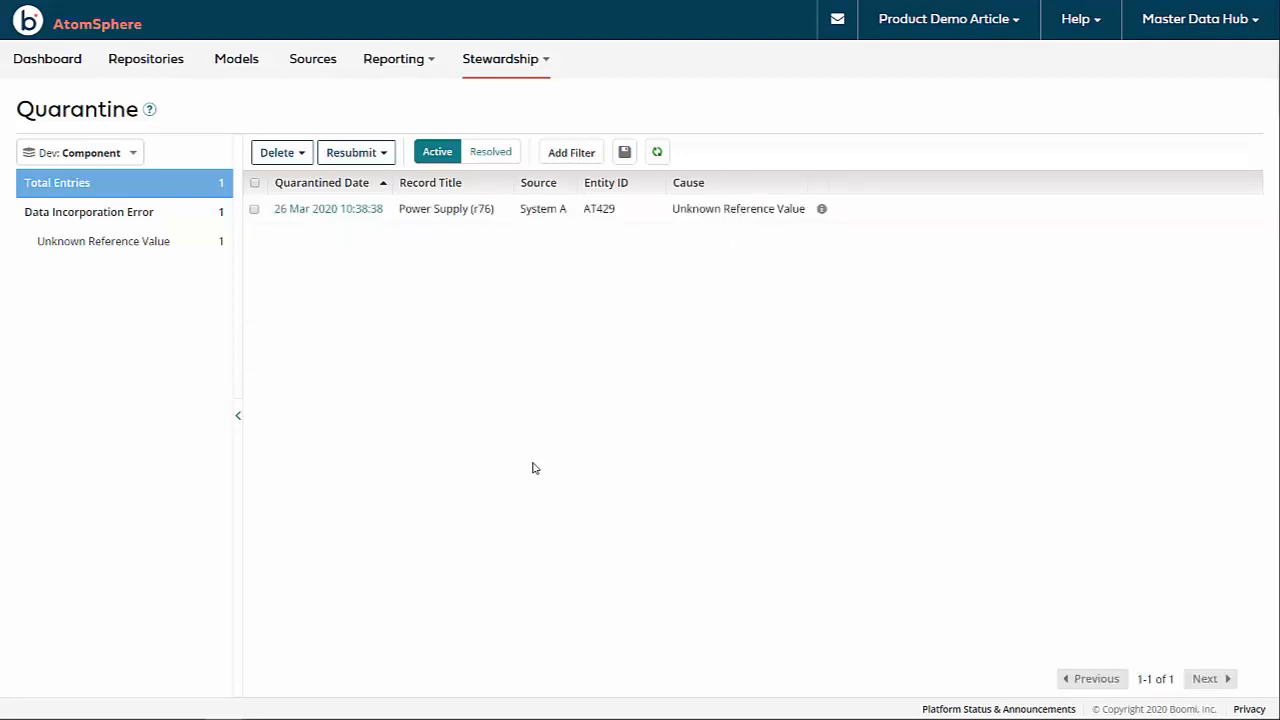
pyautogui.moveTo(822, 211)
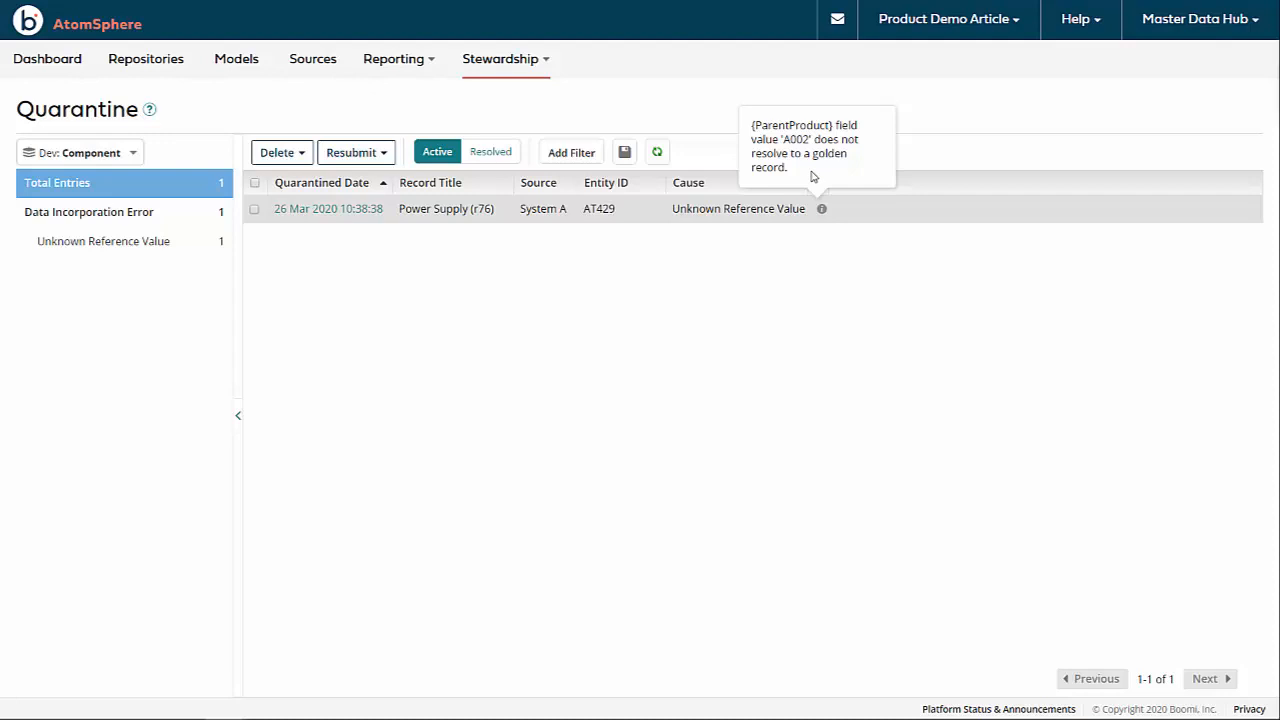
# Open the ParentProduct field's properties in the Component model and read the help on Enforce Incoming reference integrity
pyautogui.click(238, 60)
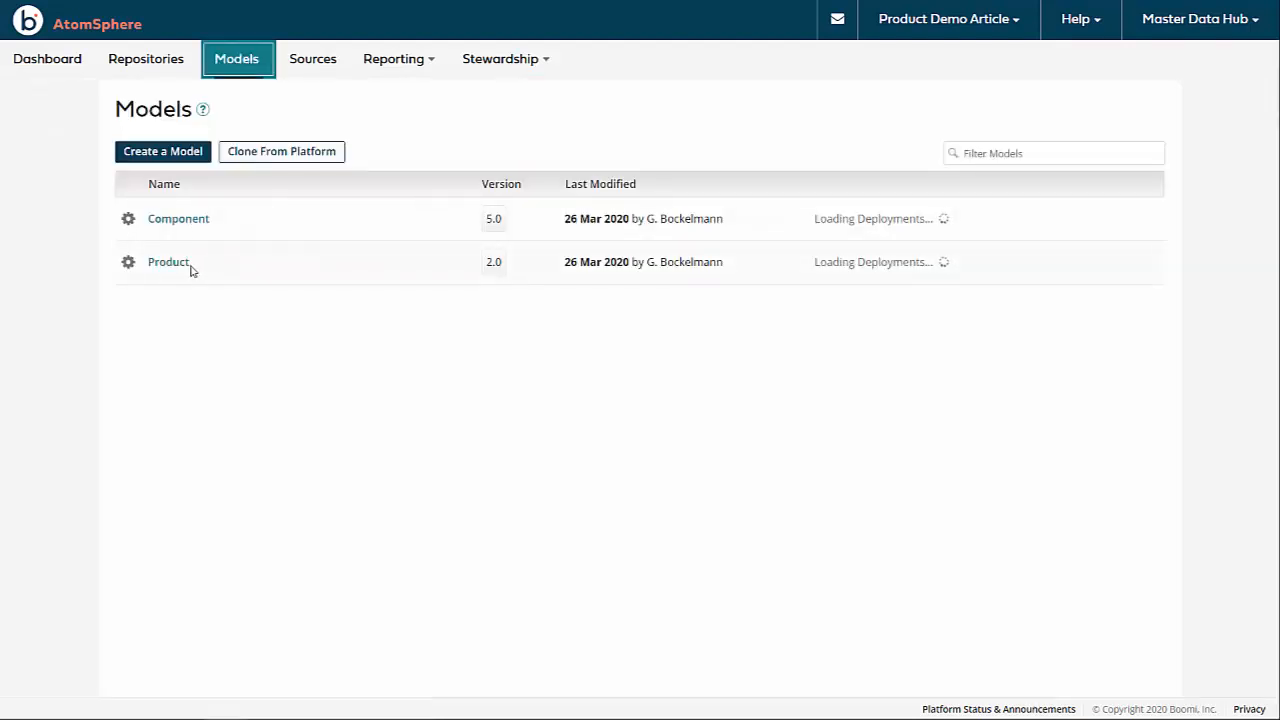
pyautogui.click(194, 215)
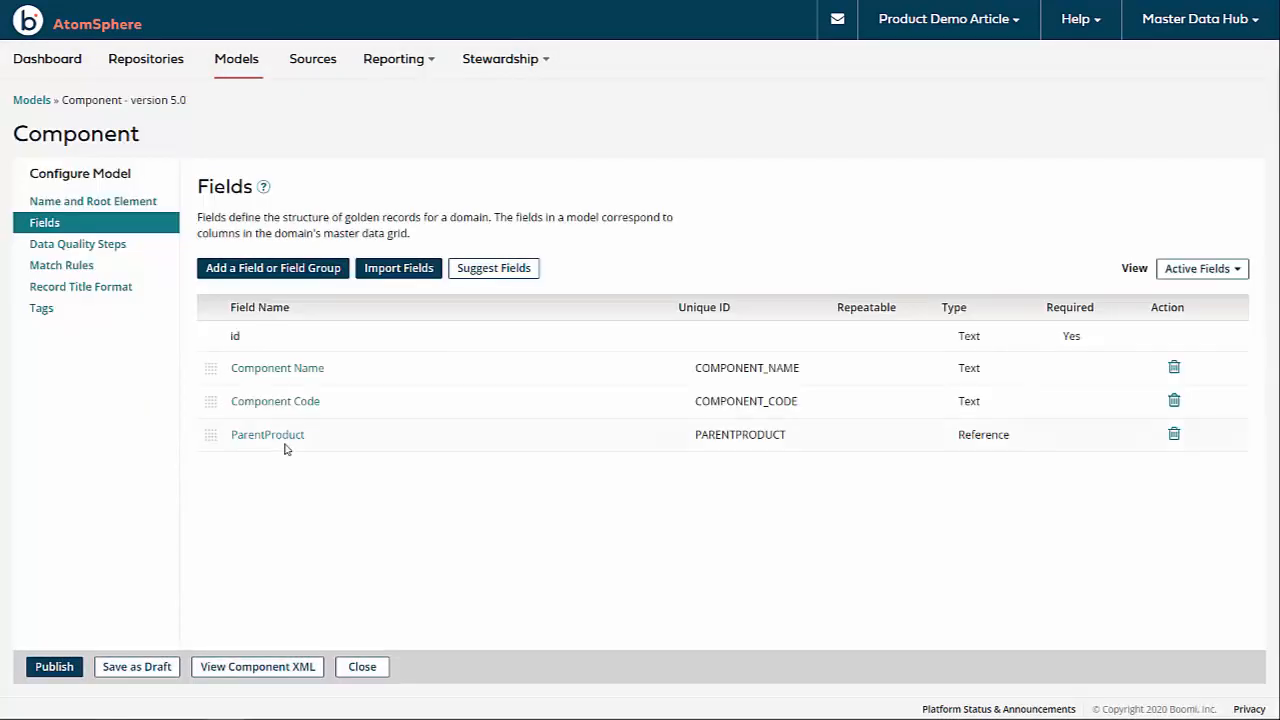
pyautogui.click(285, 442)
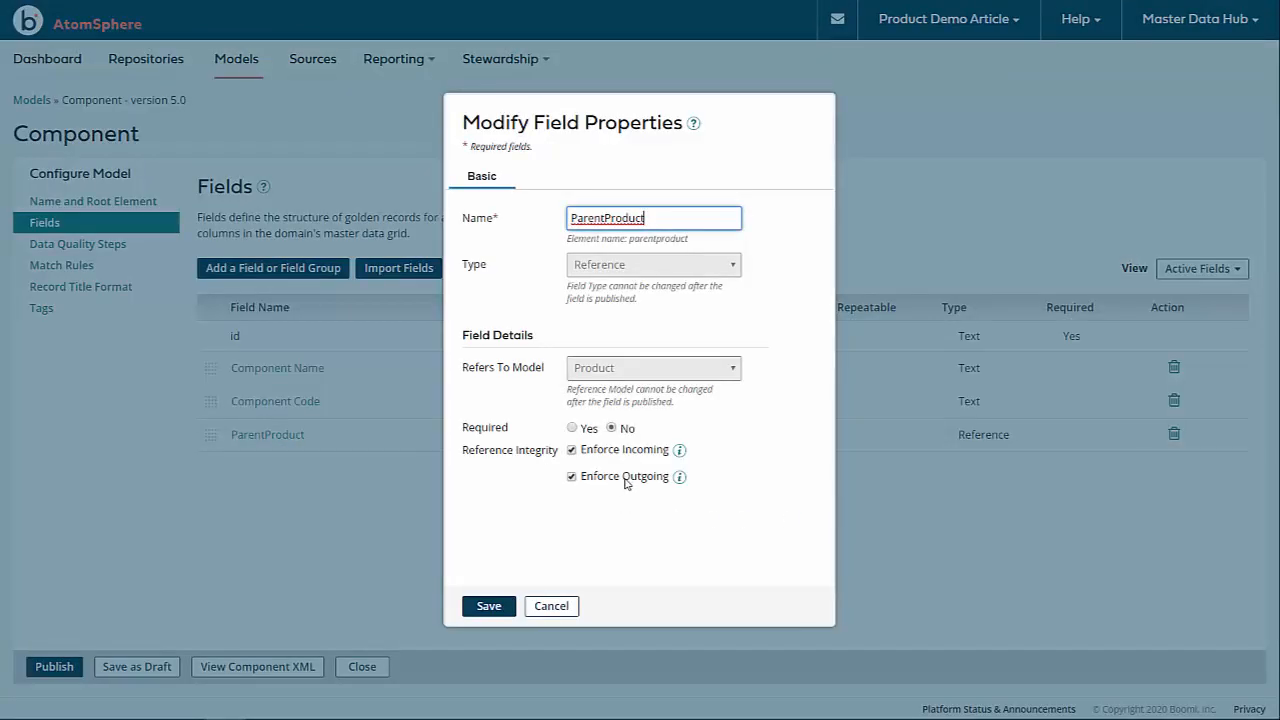
pyautogui.click(680, 451)
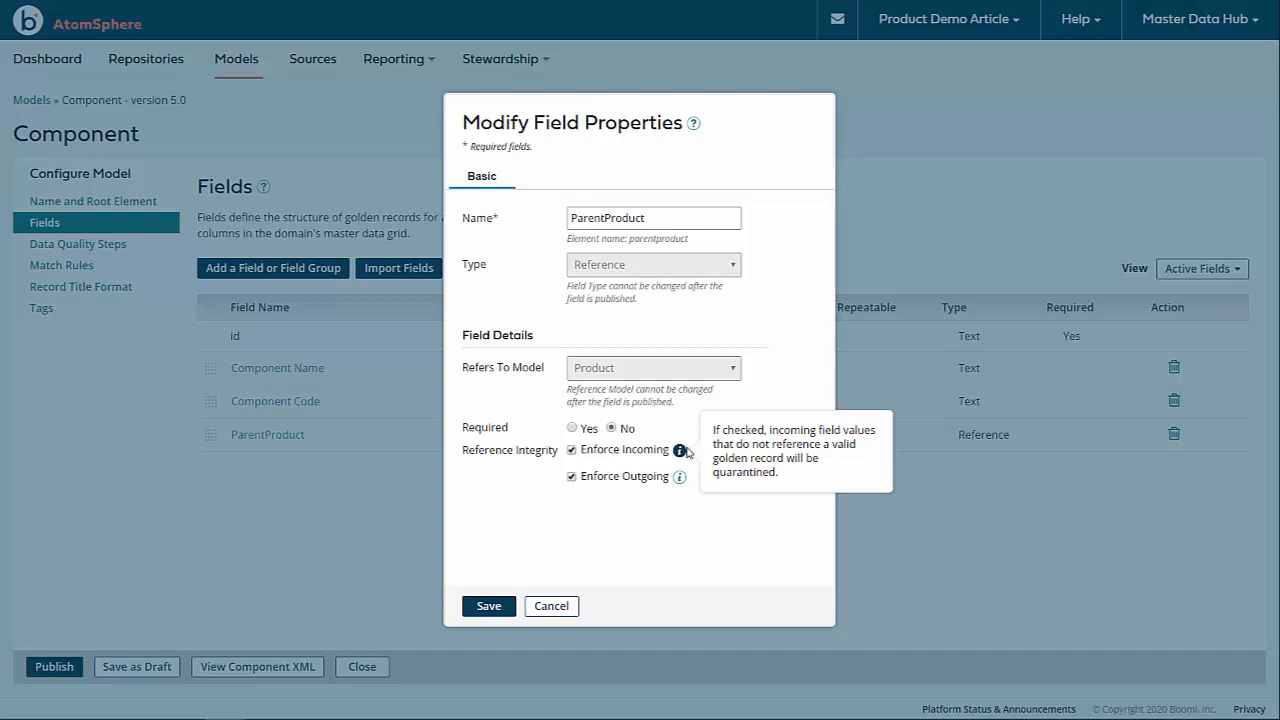
pyautogui.click(571, 451)
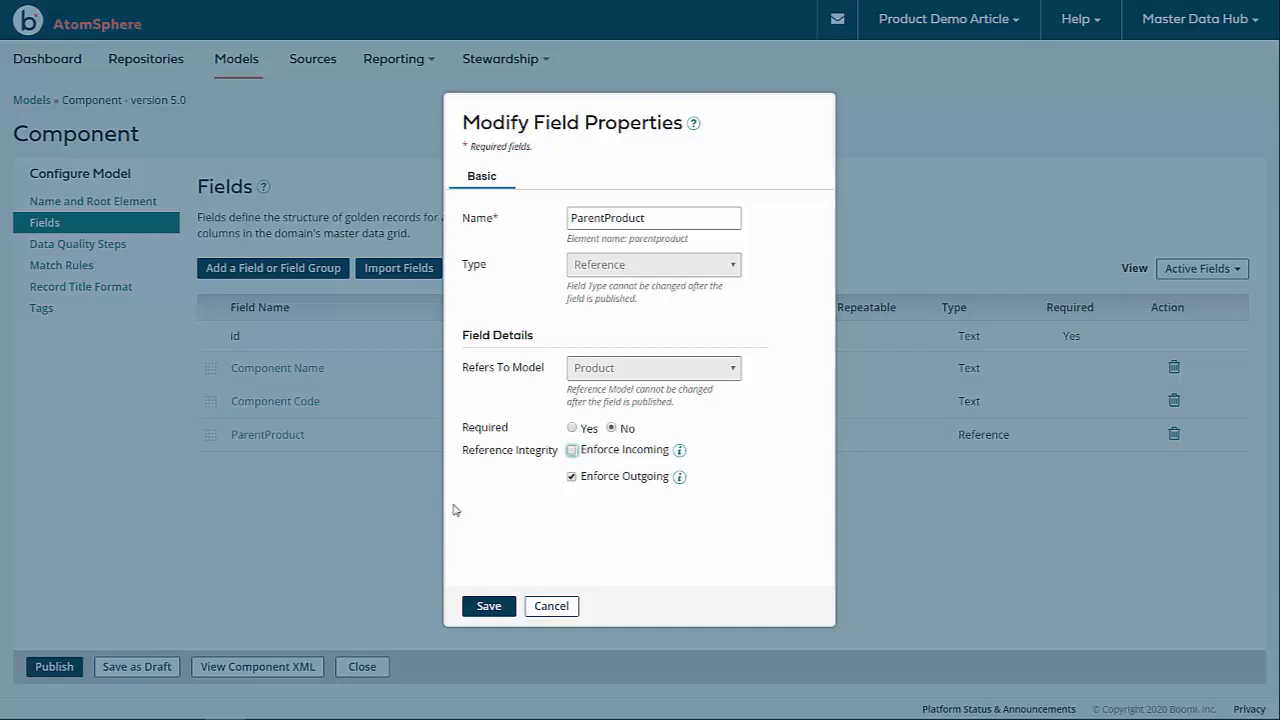
pyautogui.moveTo(680, 481)
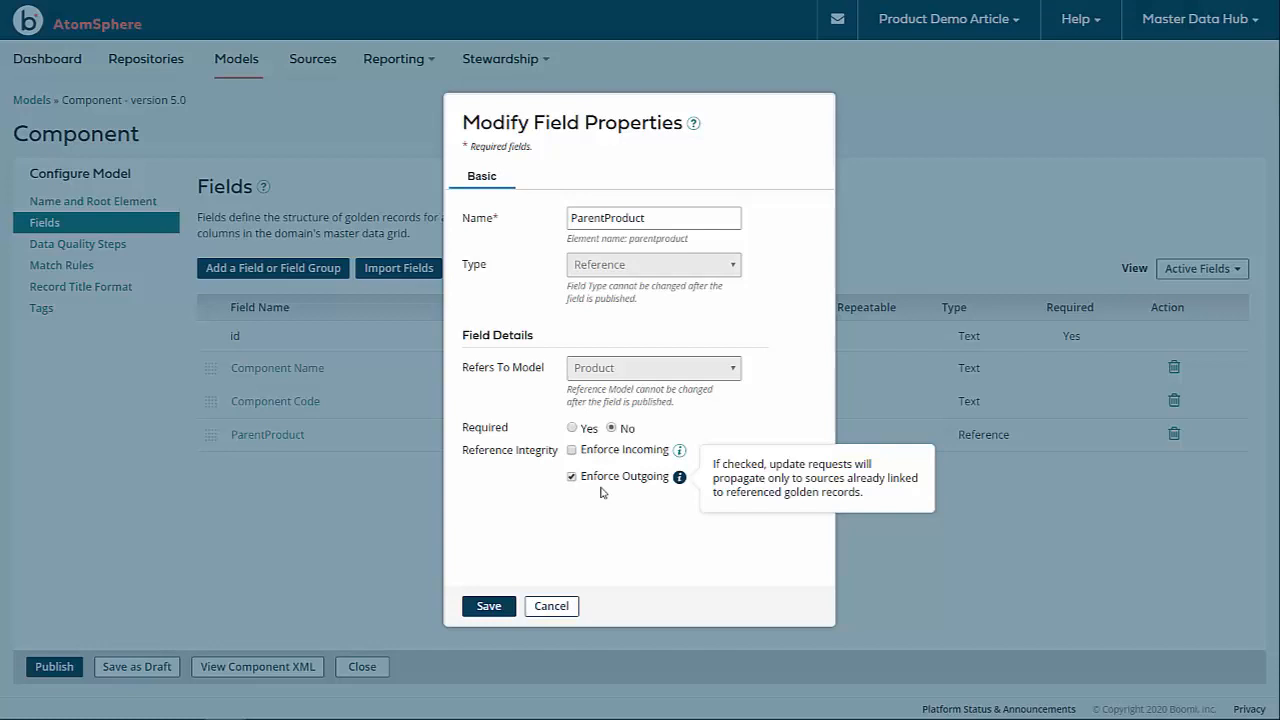
pyautogui.click(566, 606)
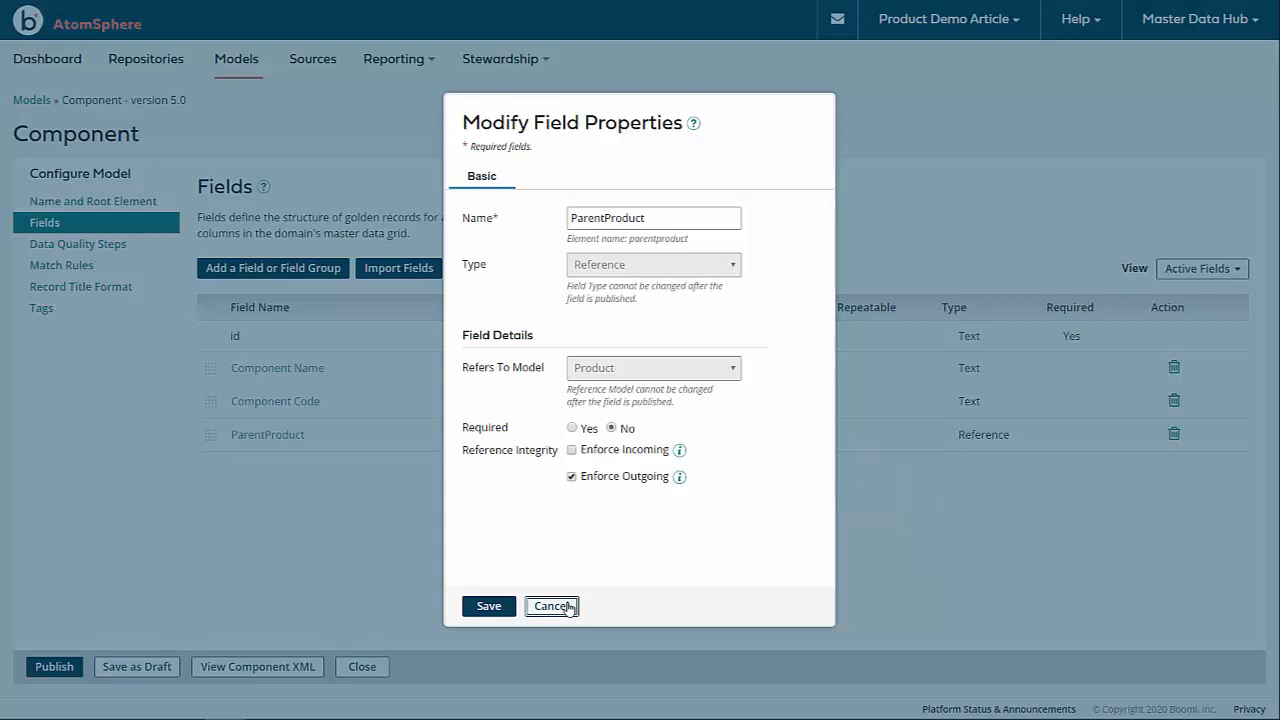
pyautogui.click(567, 606)
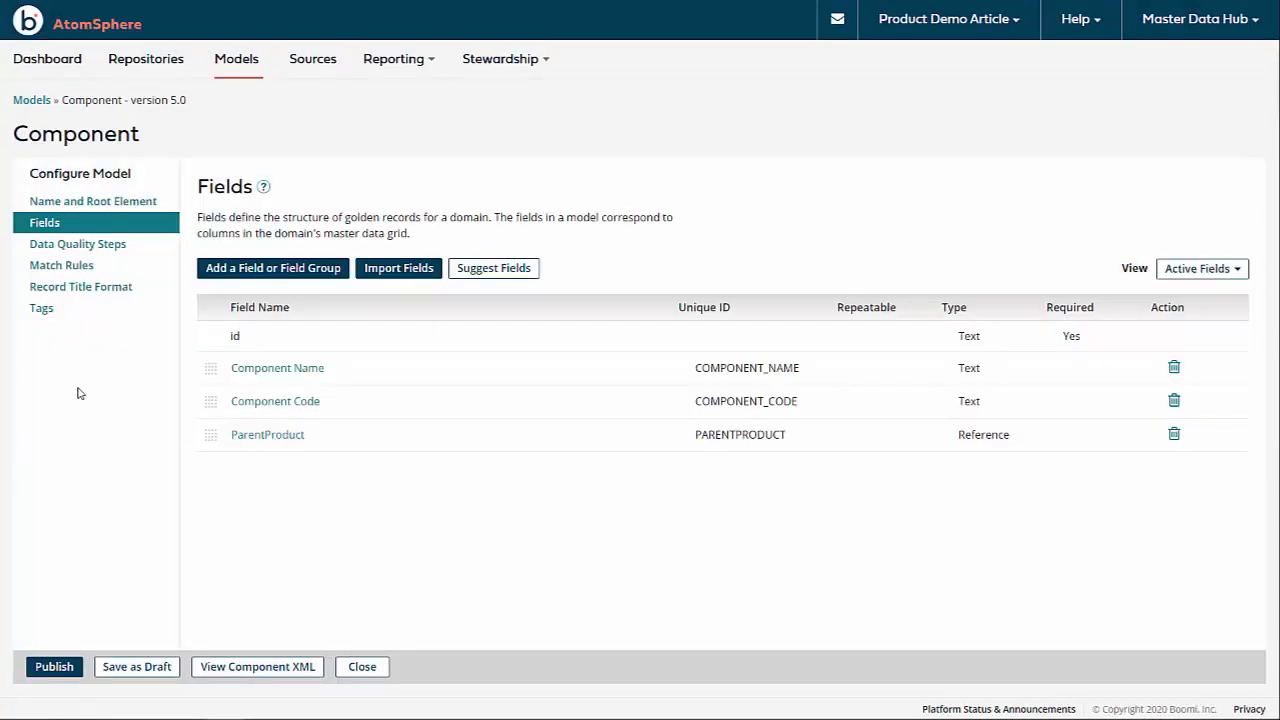
# Try to publish the Component model with the note "Remove inbound ref integrity rule"
pyautogui.click(98, 290)
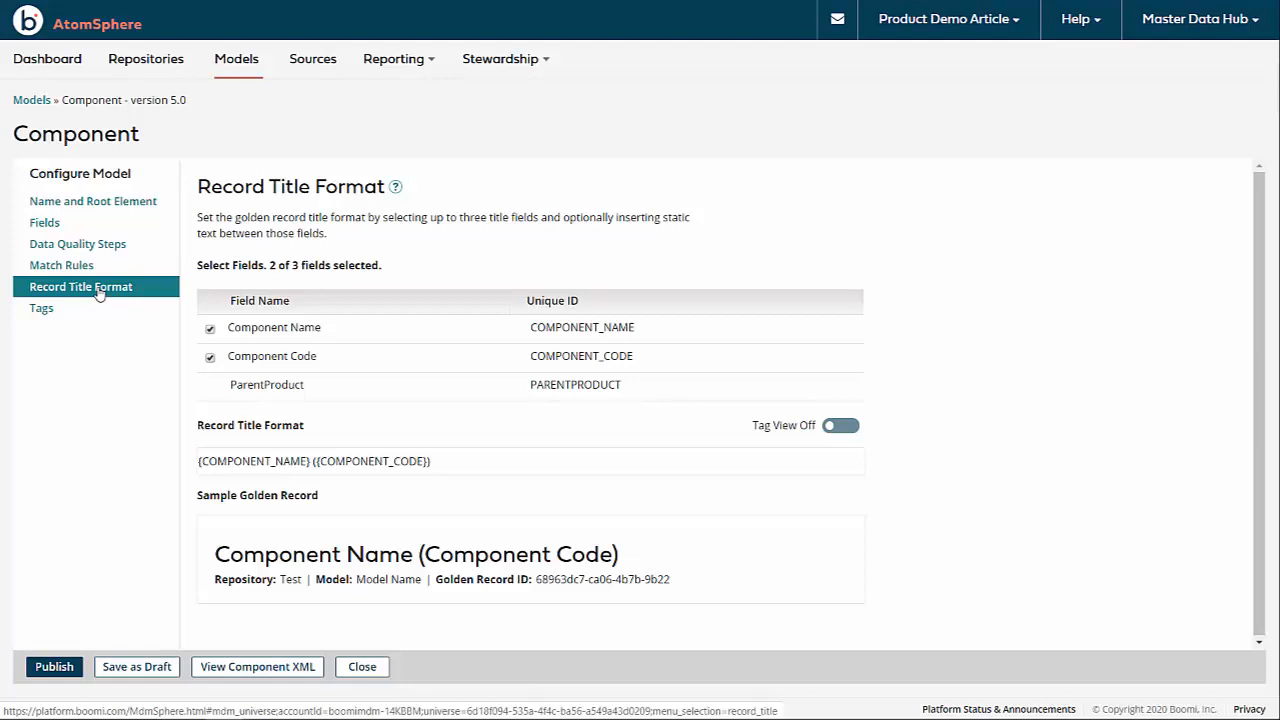
pyautogui.click(96, 202)
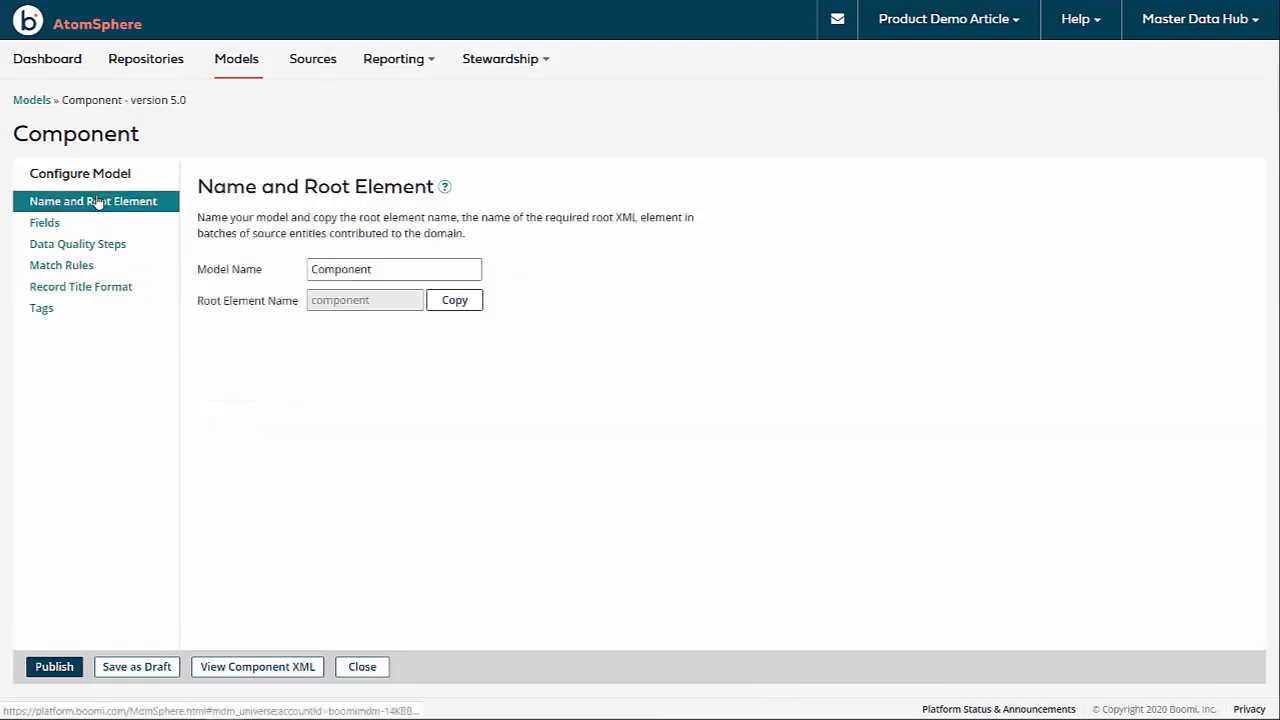
pyautogui.click(57, 677)
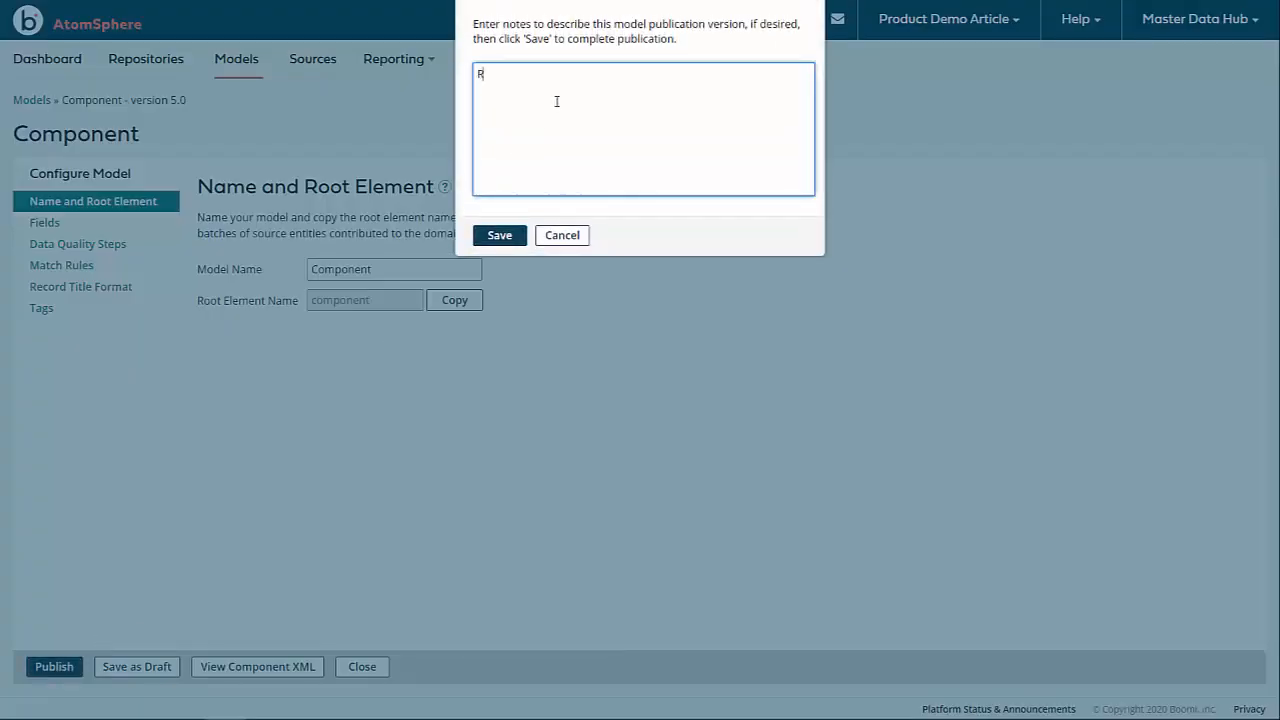
pyautogui.write('Remove inbound ref integrity rule')
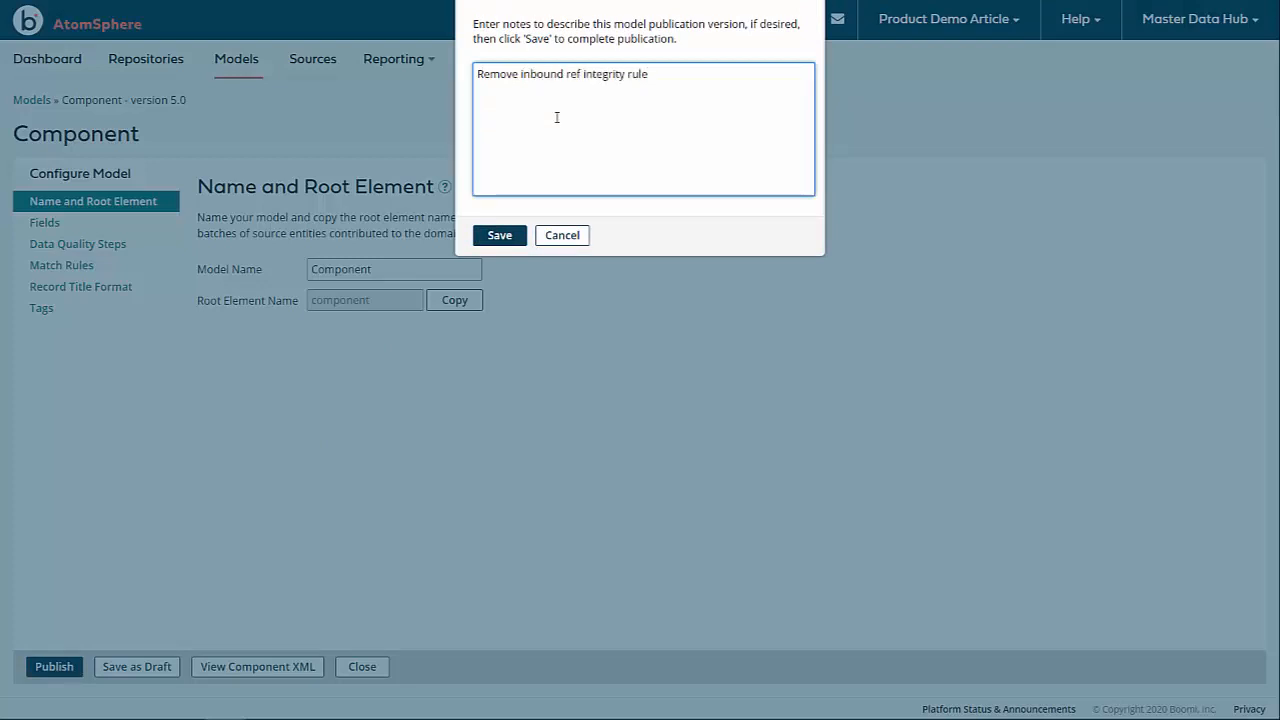
pyautogui.click(510, 236)
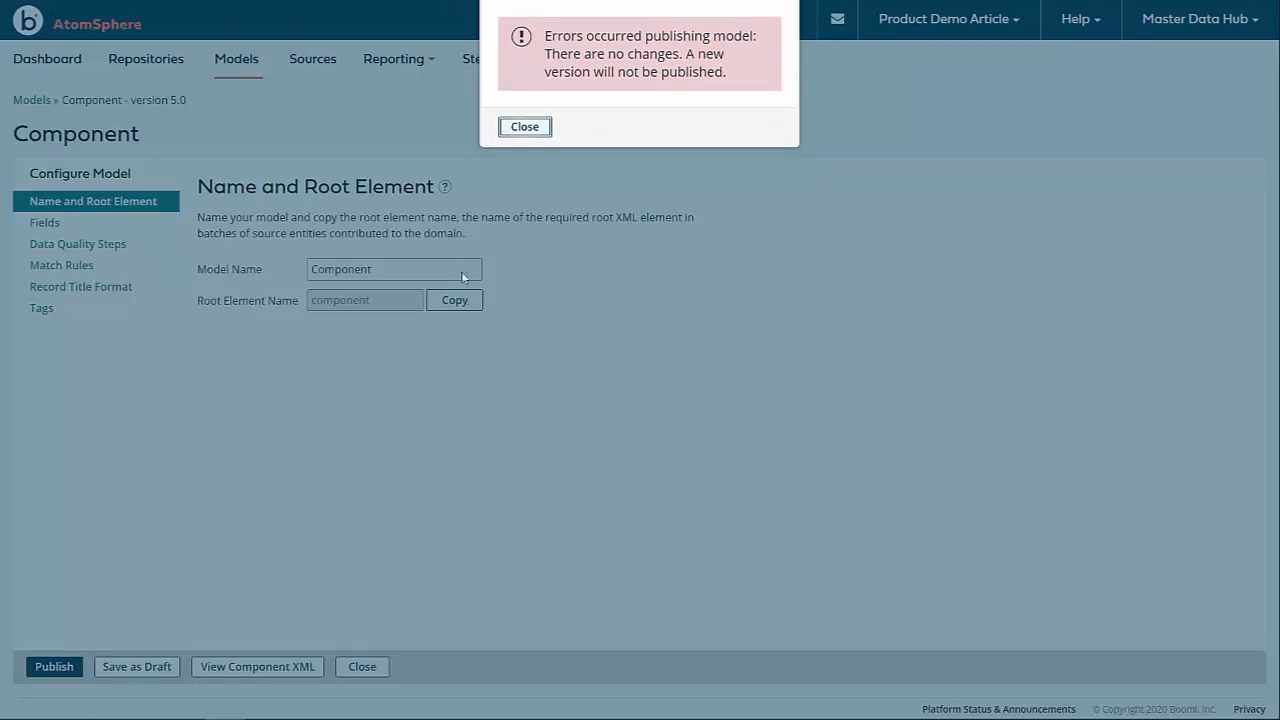
pyautogui.click(531, 133)
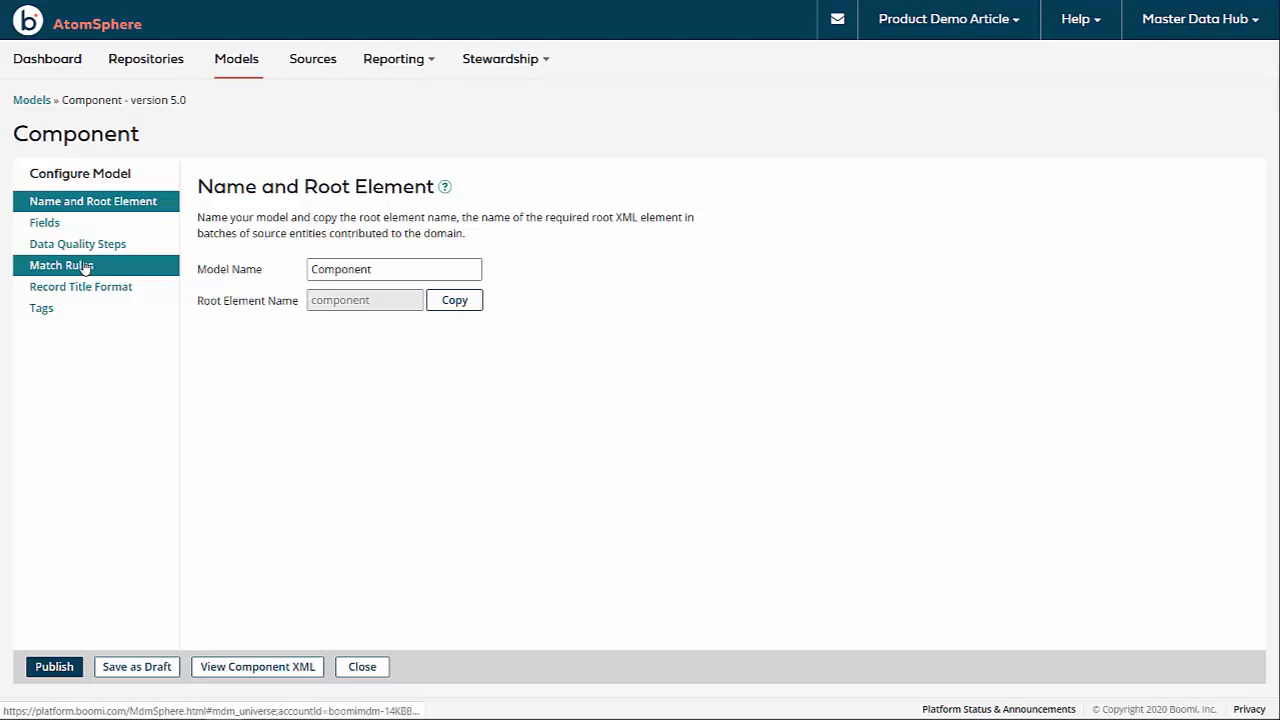
# Turn off Enforce Incoming reference integrity for the Component model's ParentProduct field and save the field
pyautogui.click(56, 226)
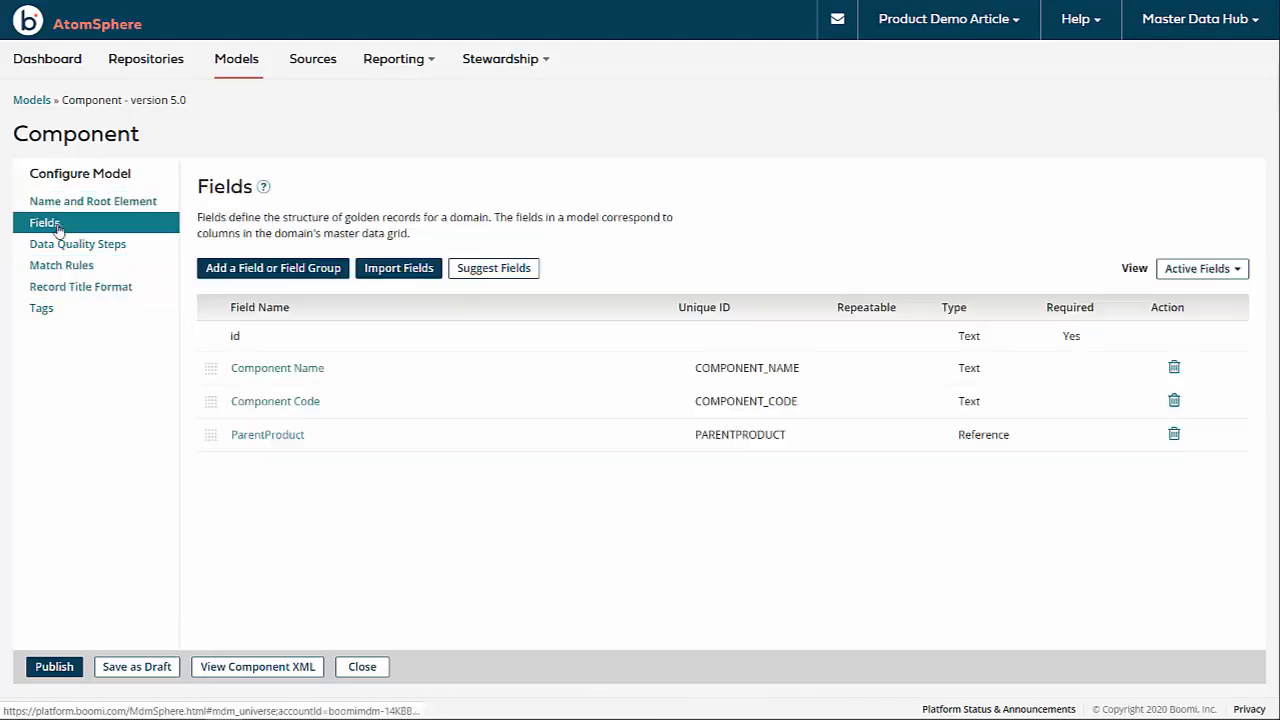
pyautogui.click(279, 438)
pyautogui.click(572, 451)
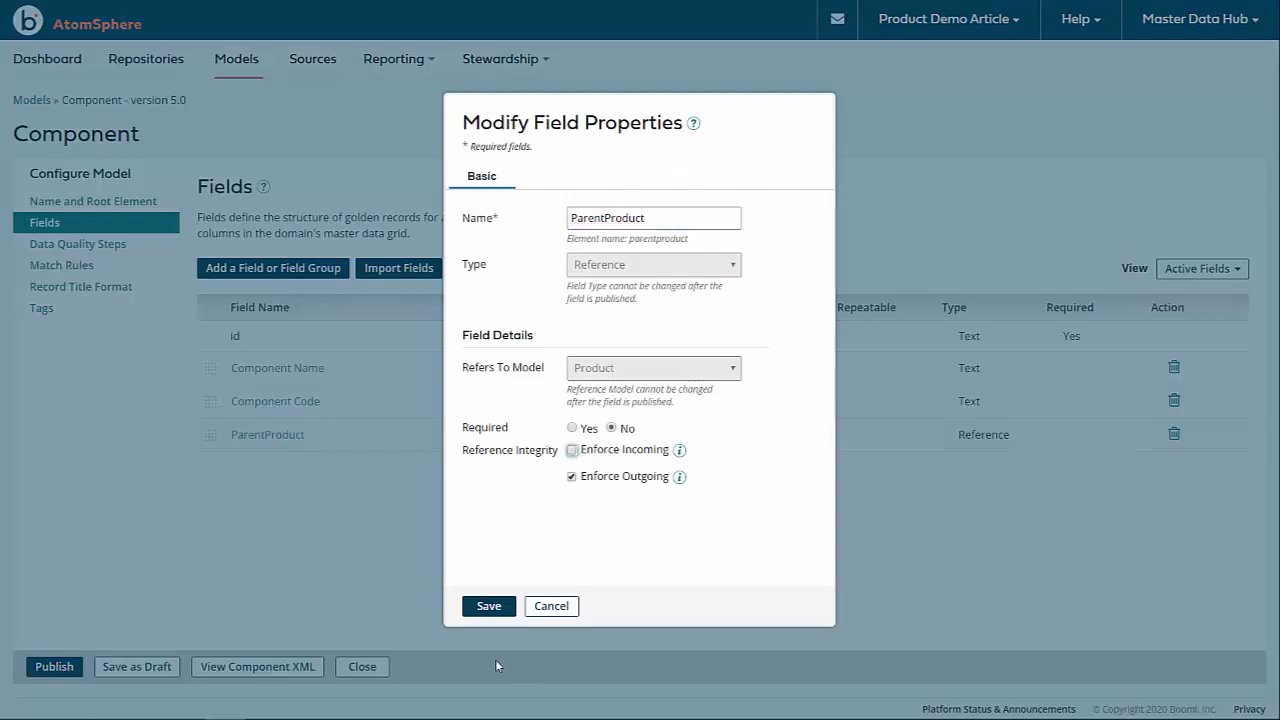
pyautogui.click(489, 606)
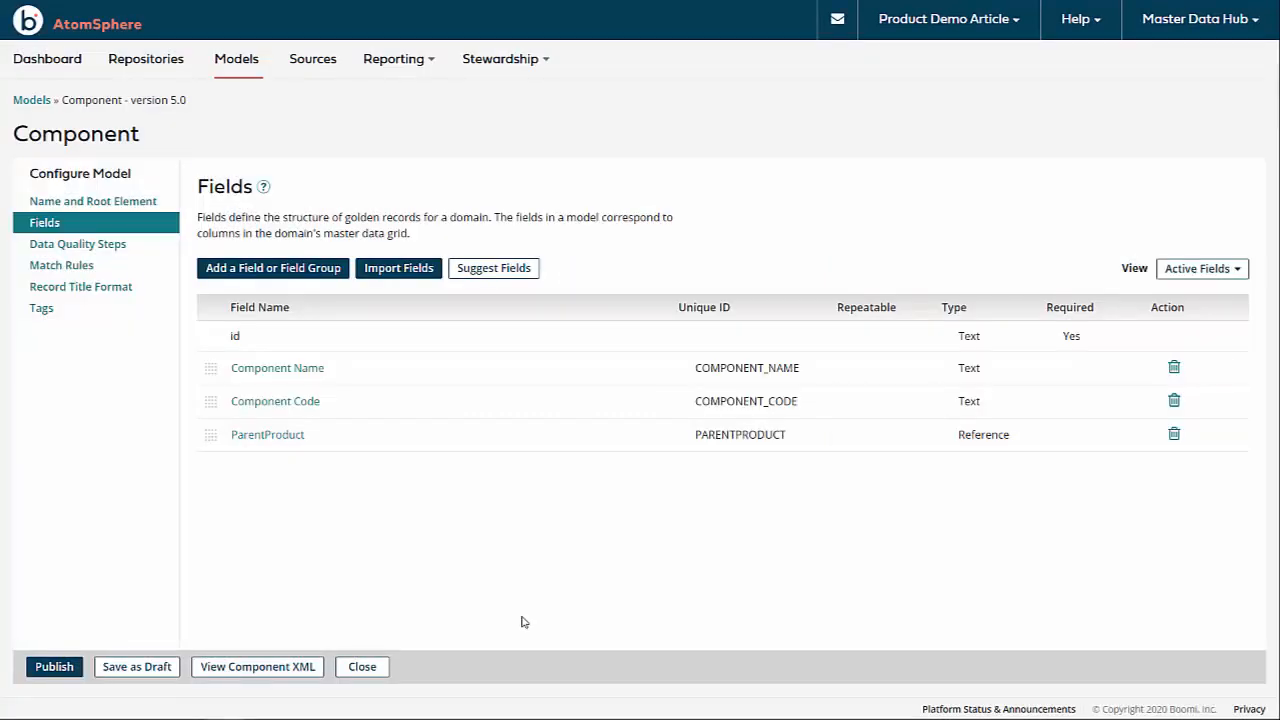
# Publish the Component model with the note "Remove ref integrity"
pyautogui.click(54, 666)
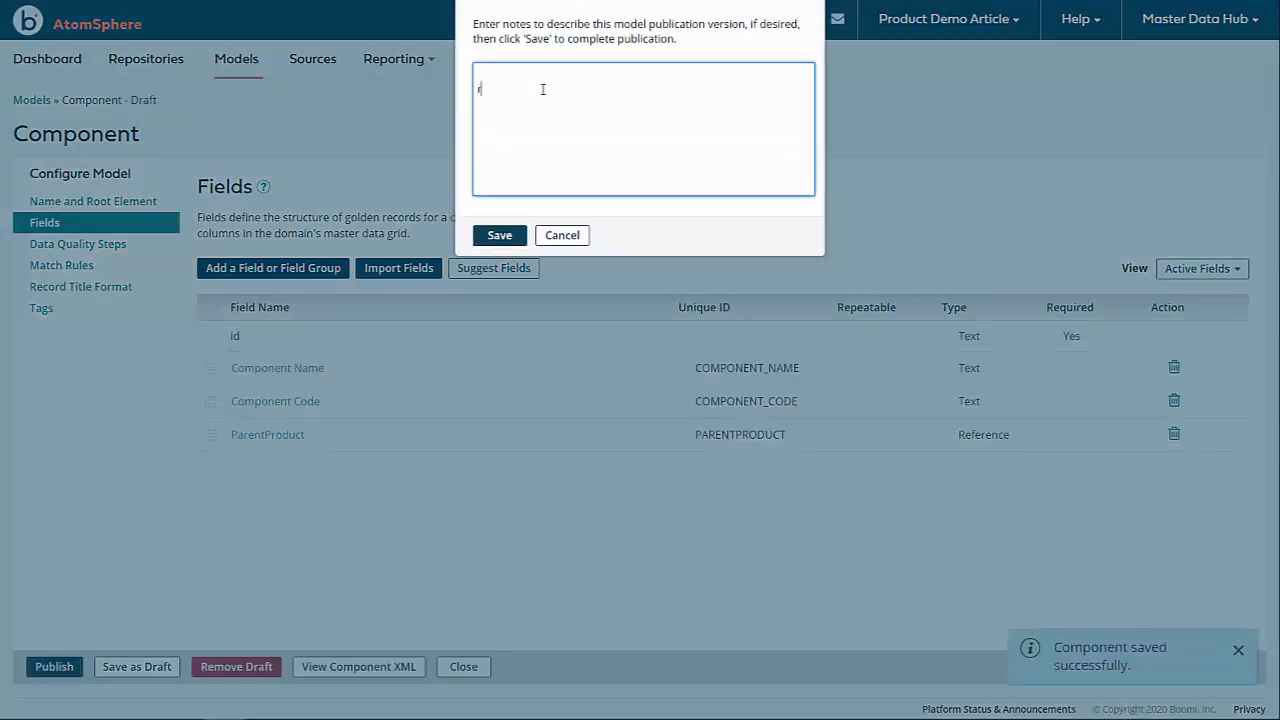
pyautogui.write('Remove f')
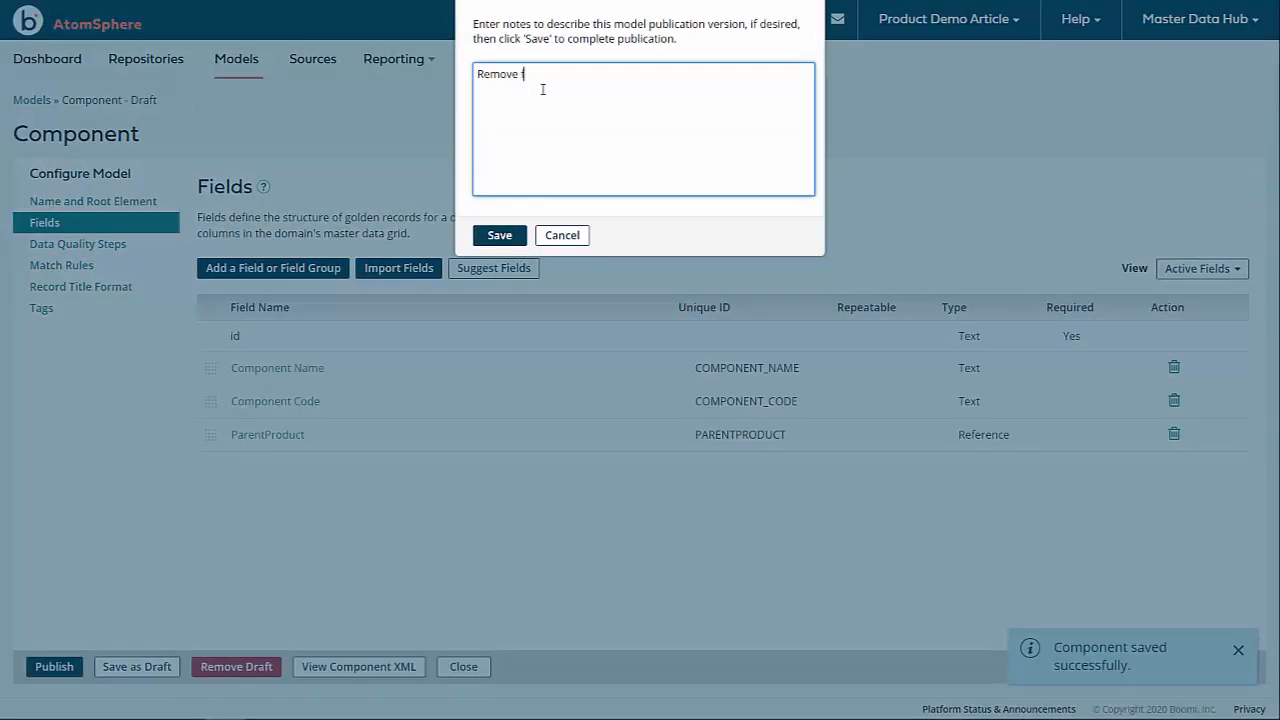
pyautogui.write('ef integrity')
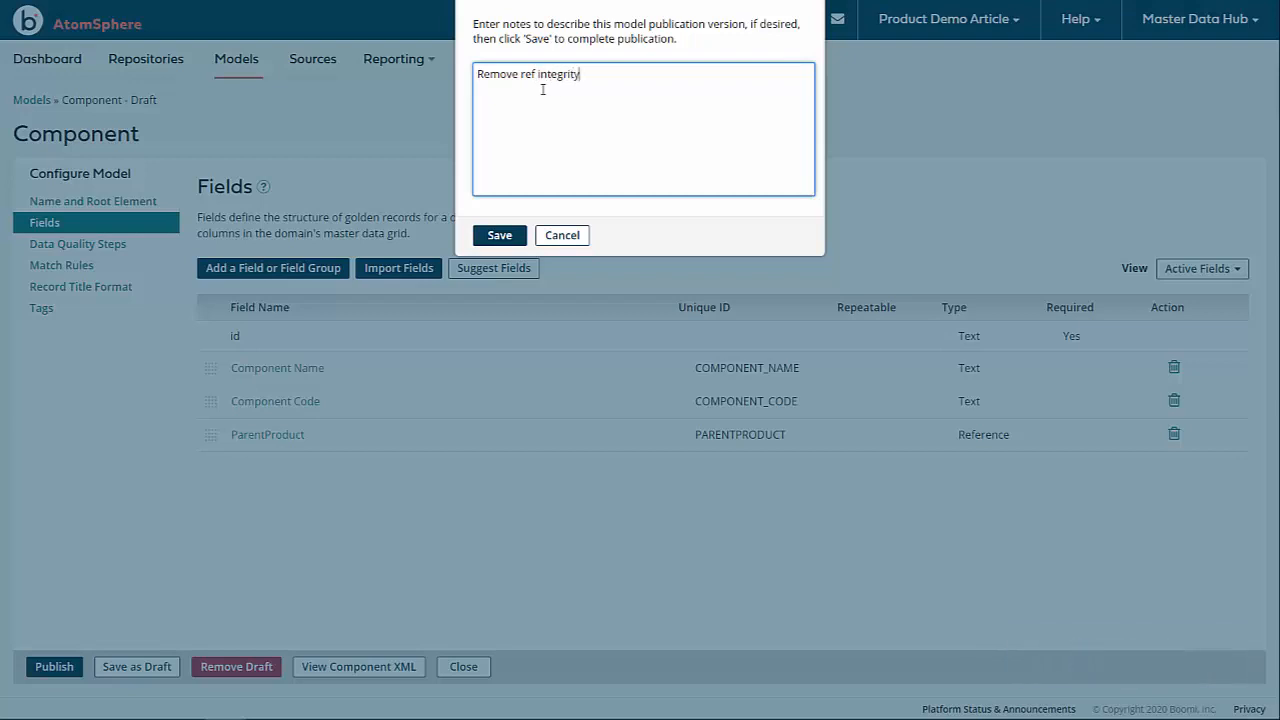
pyautogui.click(499, 238)
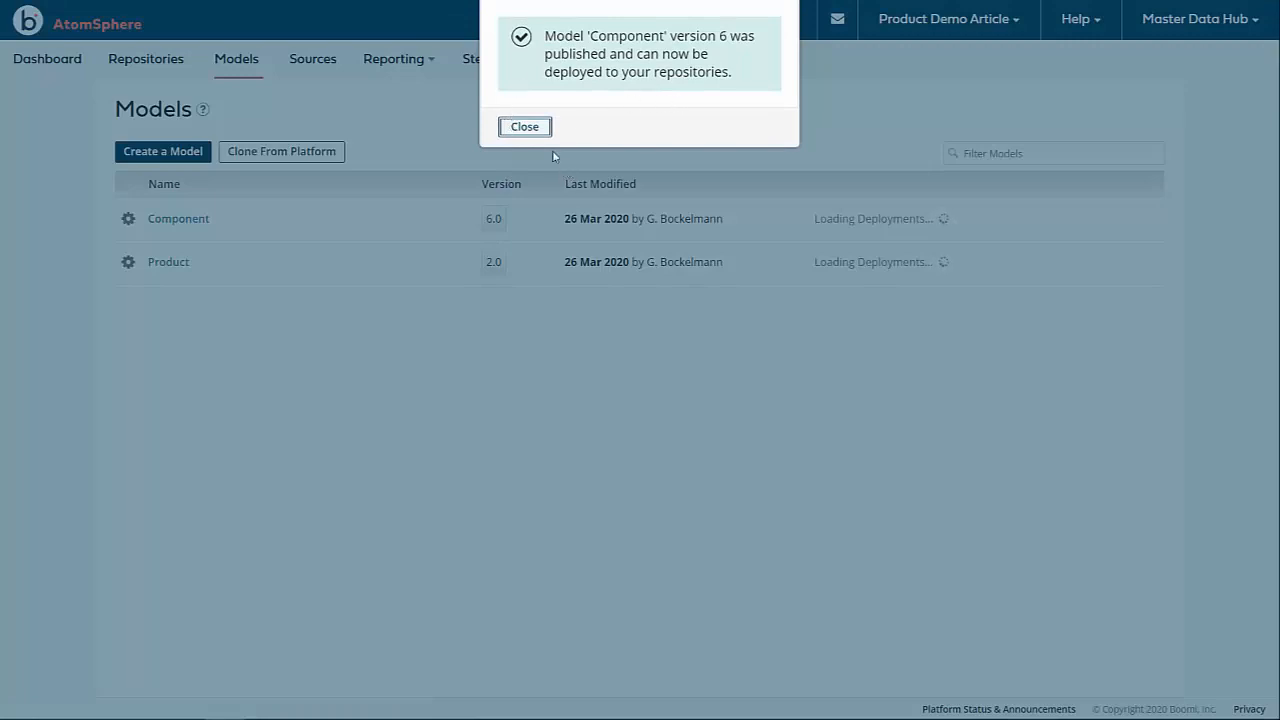
pyautogui.click(525, 128)
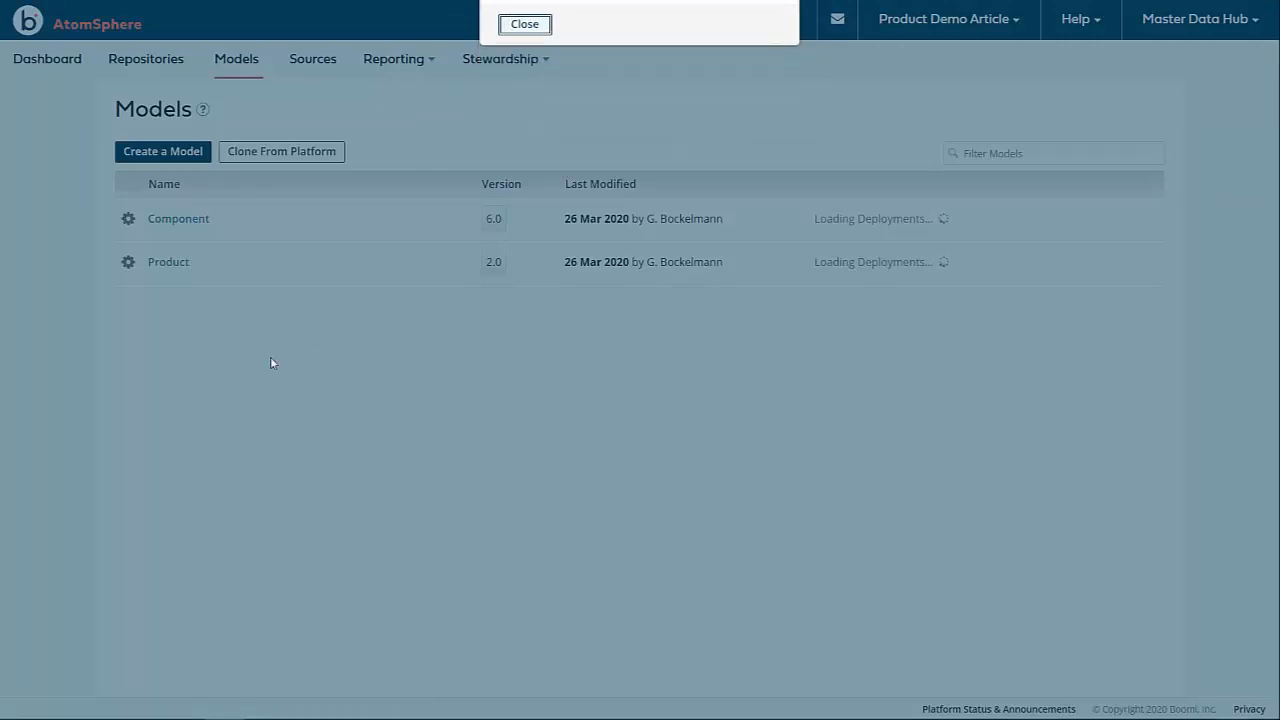
# Set the Product model's record title format to Product Code followed by Product Name
pyautogui.click(163, 264)
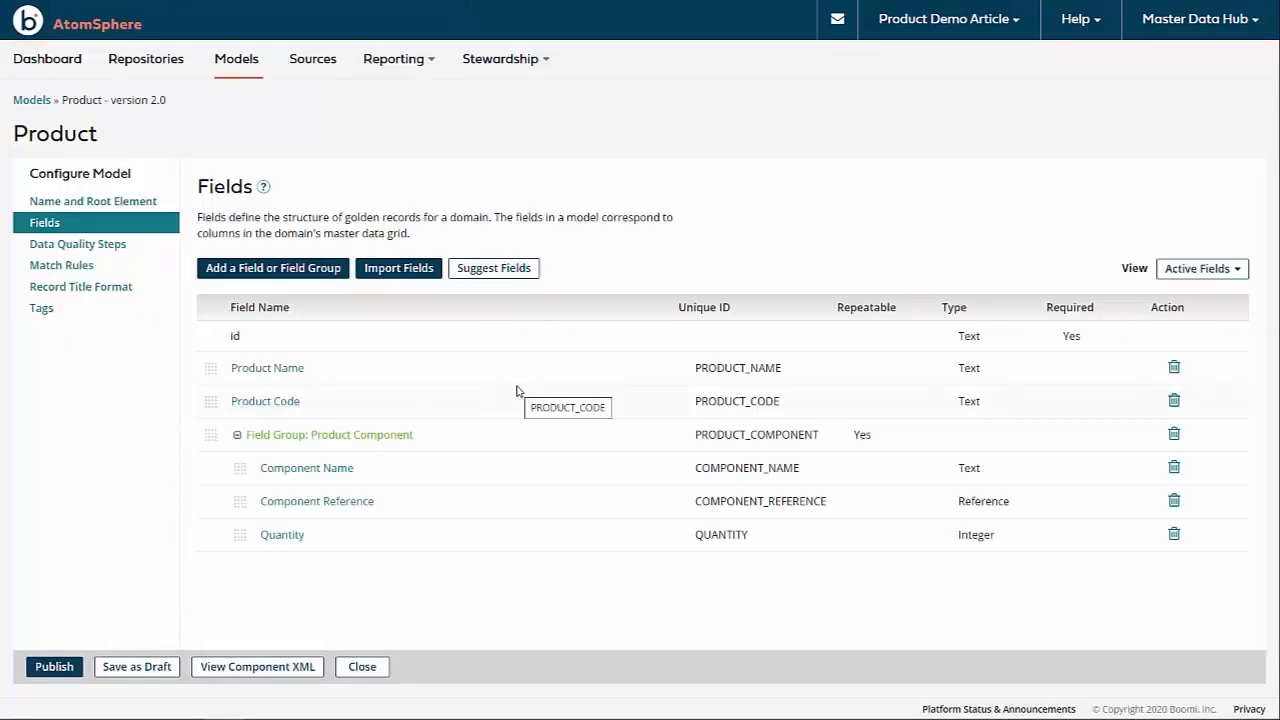
pyautogui.click(82, 288)
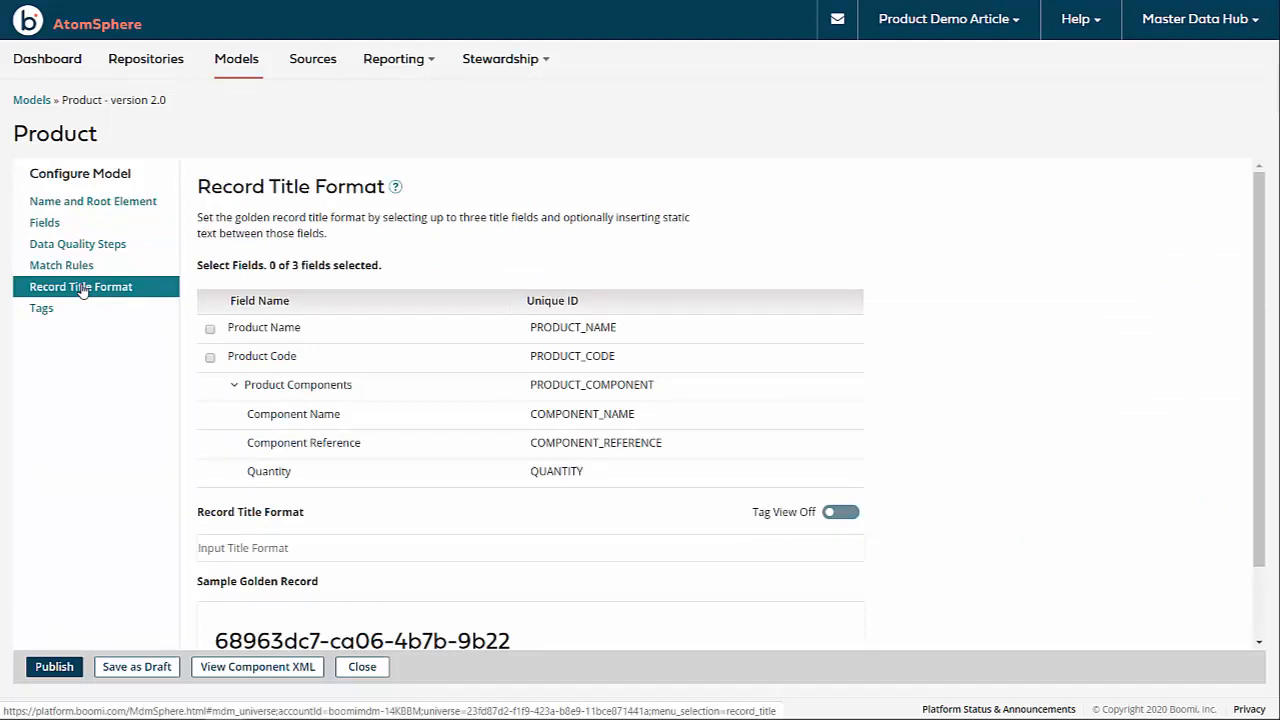
pyautogui.click(210, 359)
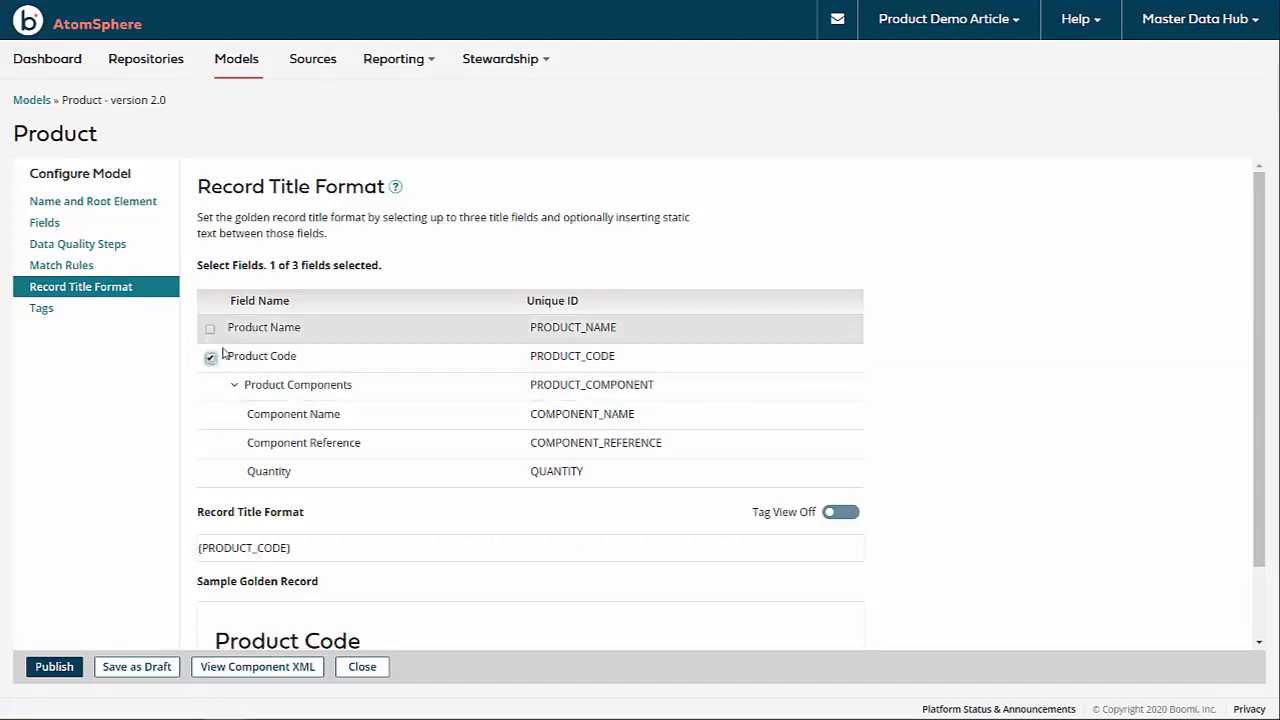
pyautogui.click(365, 556)
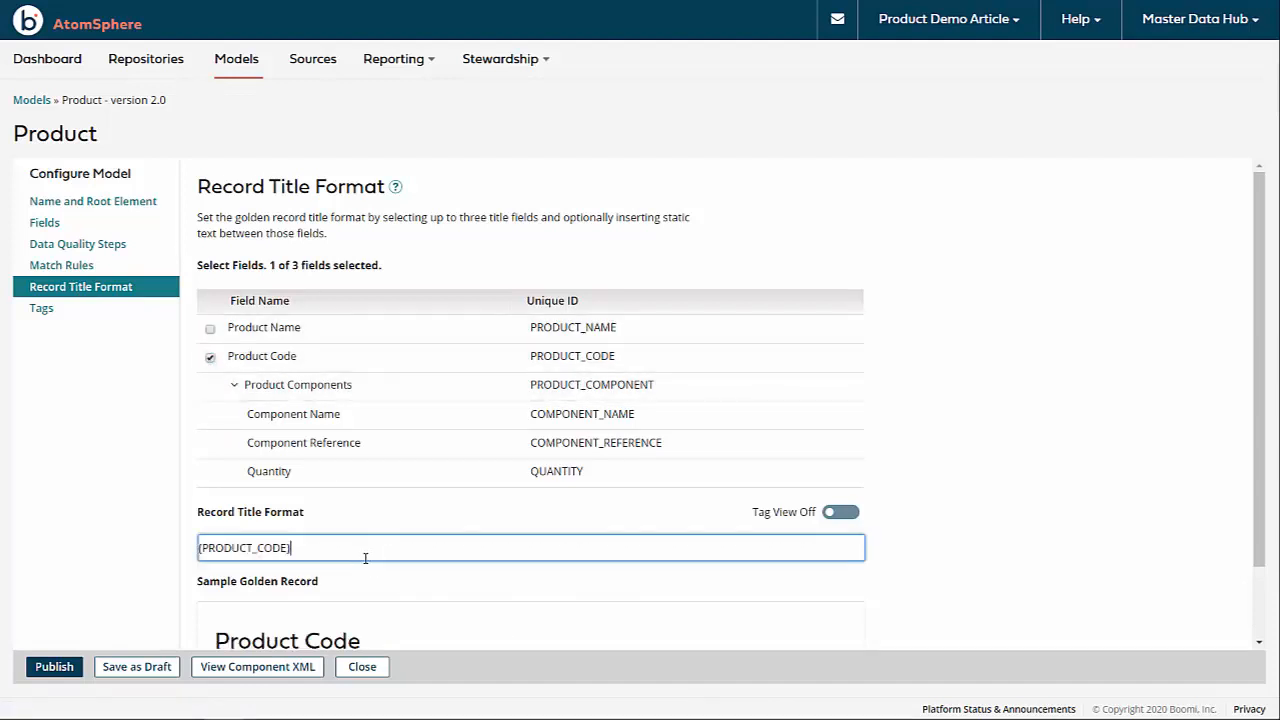
pyautogui.click(209, 330)
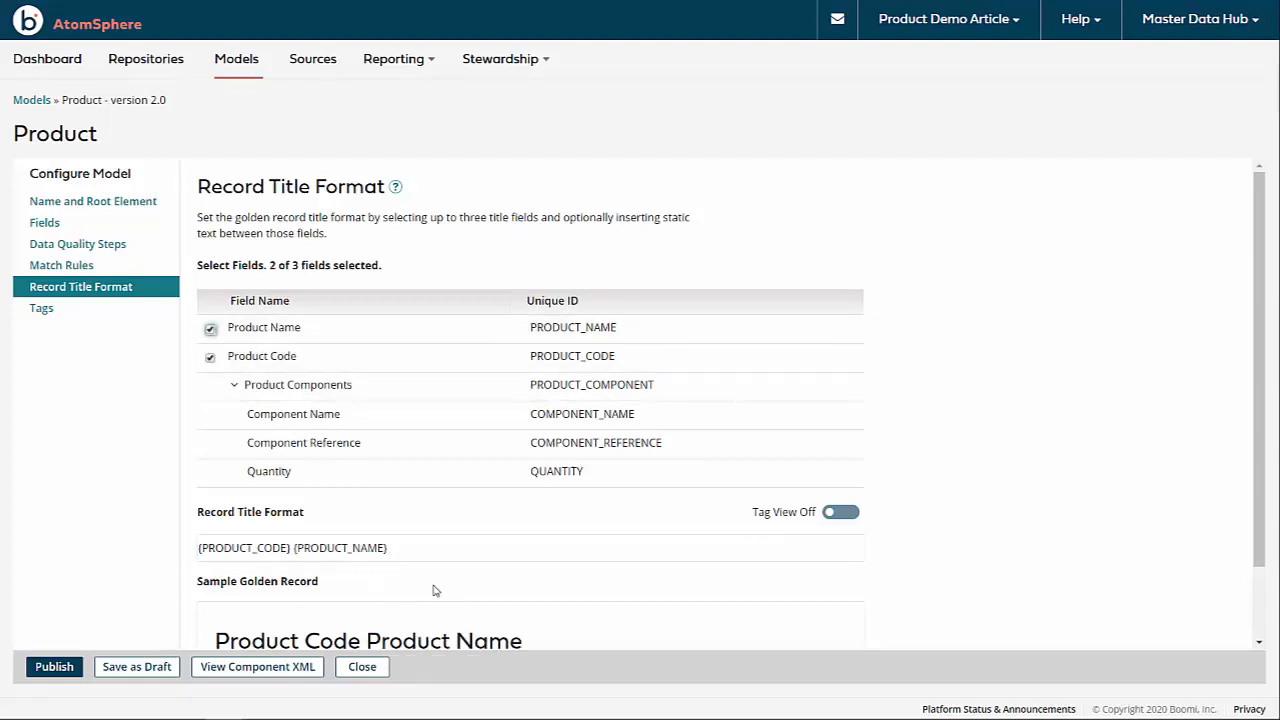
pyautogui.scroll(-1, 465, 580)
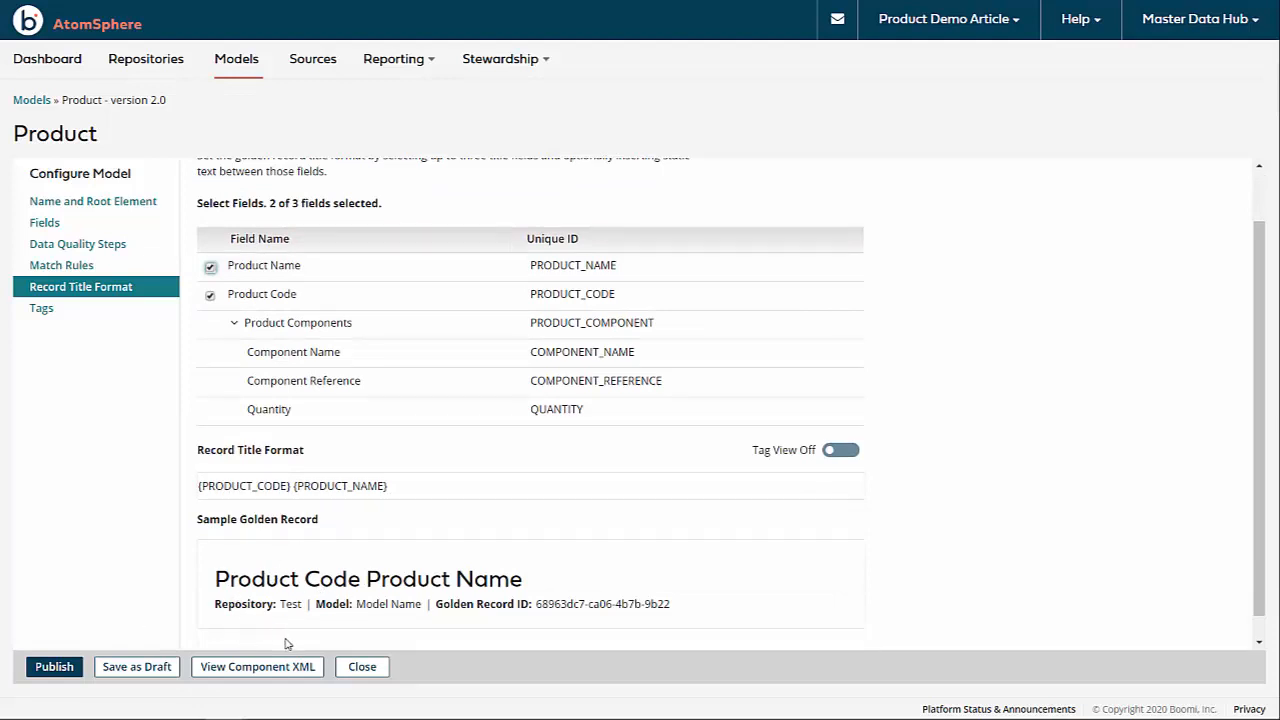
# Publish the Product model with the note "New title format"
pyautogui.click(58, 672)
pyautogui.click(581, 100)
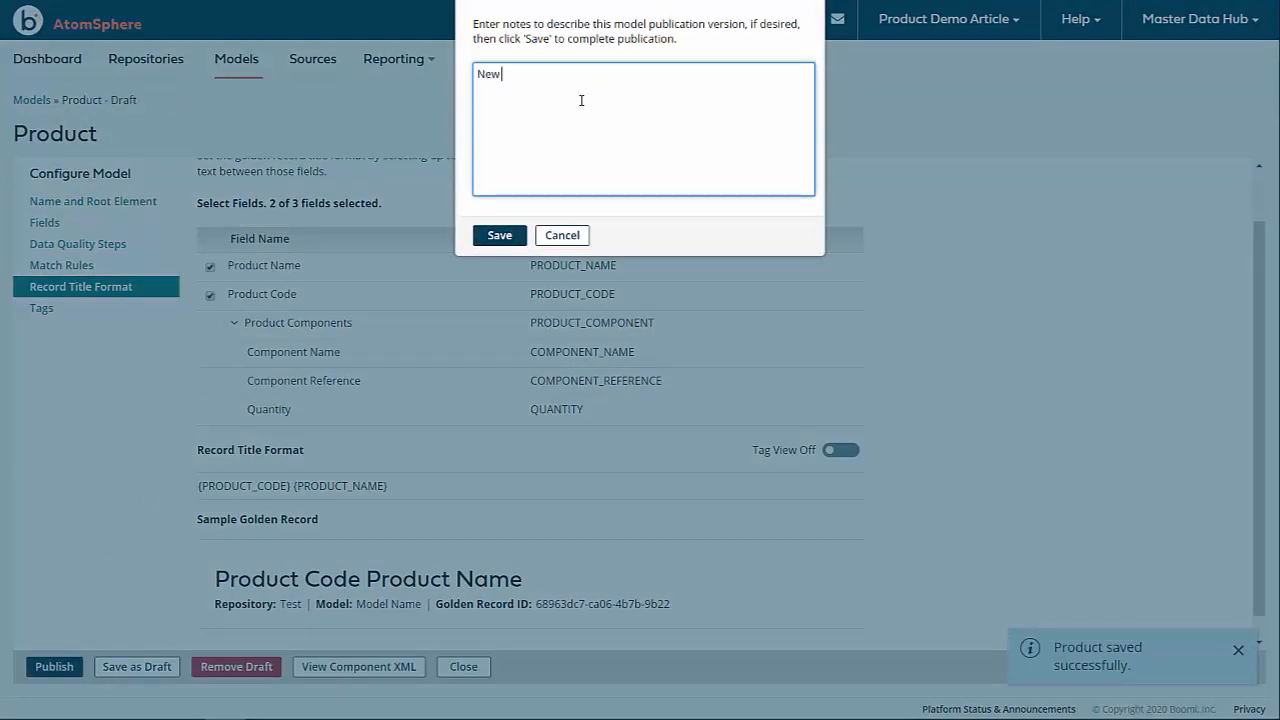
pyautogui.write('New title format')
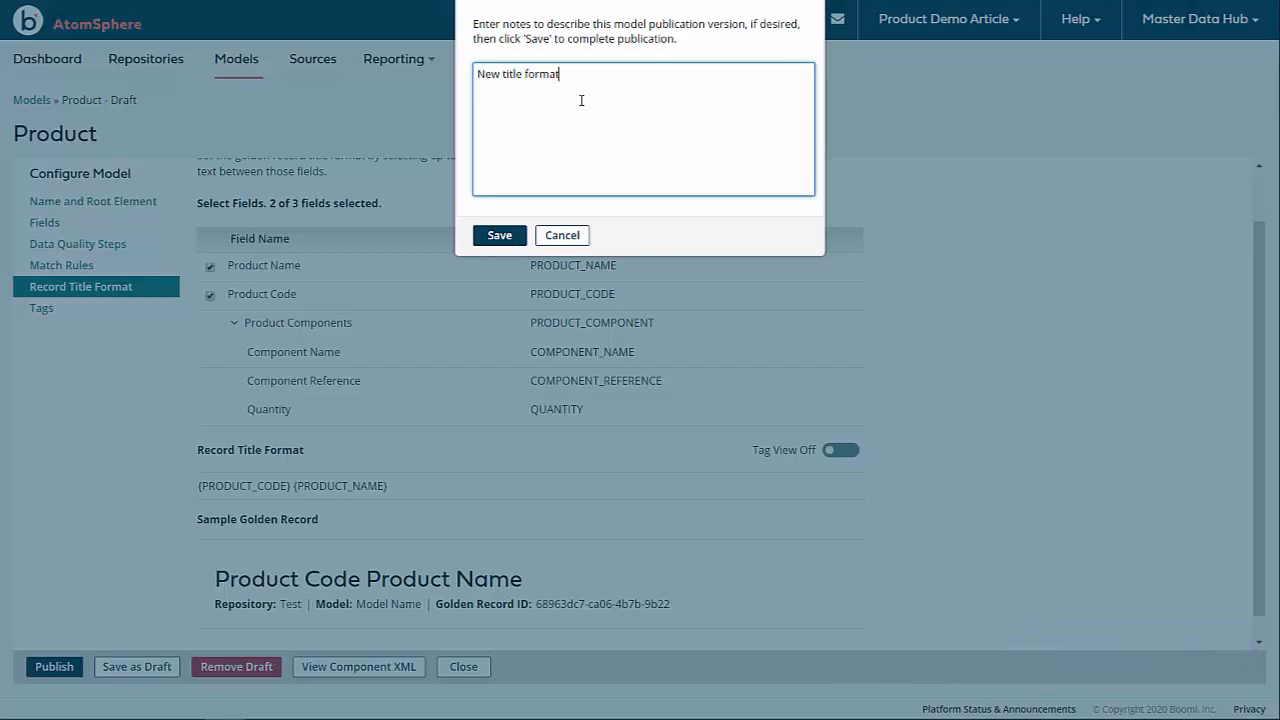
pyautogui.click(505, 235)
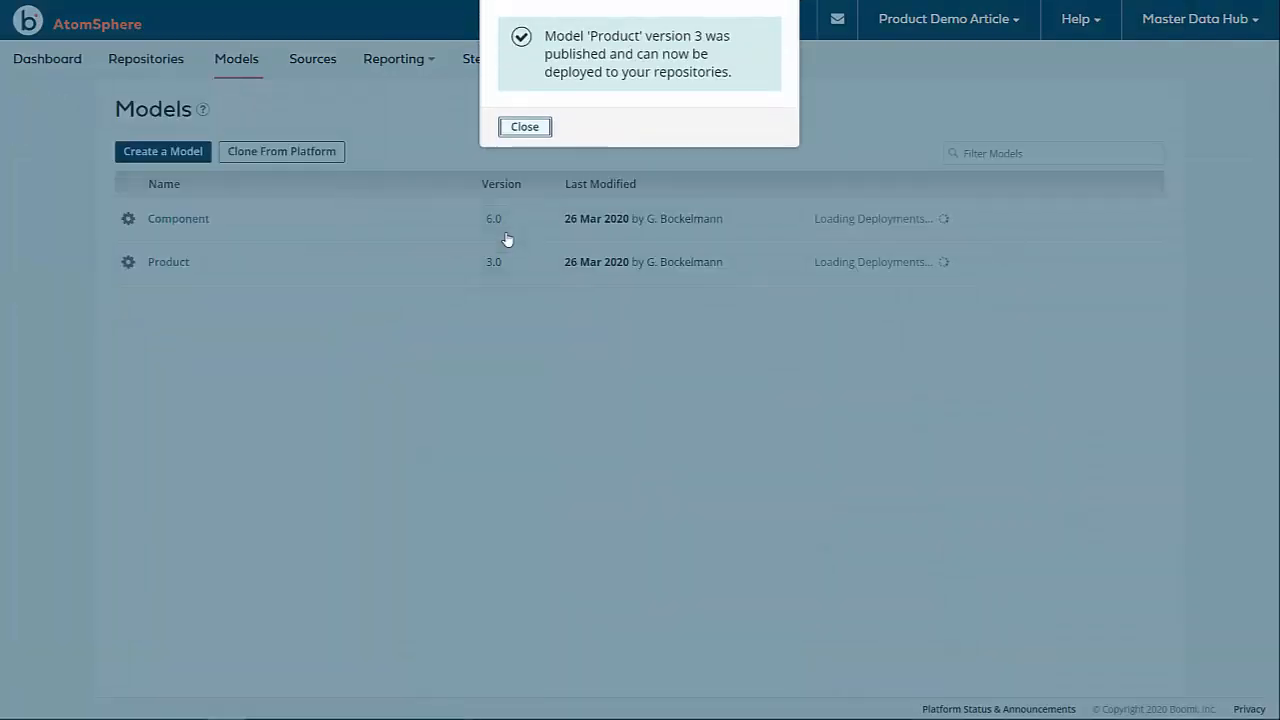
pyautogui.click(524, 127)
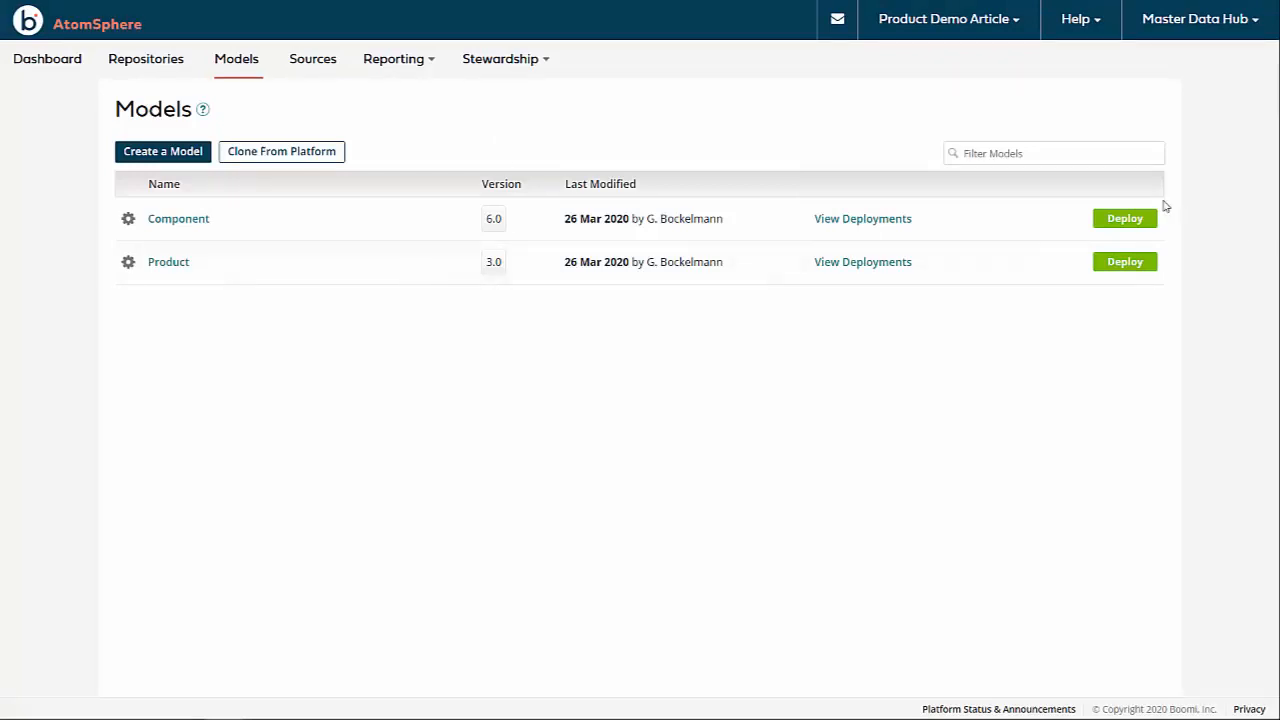
# Deploy version 6.0 of the Component model to the Dev repository
pyautogui.click(1122, 218)
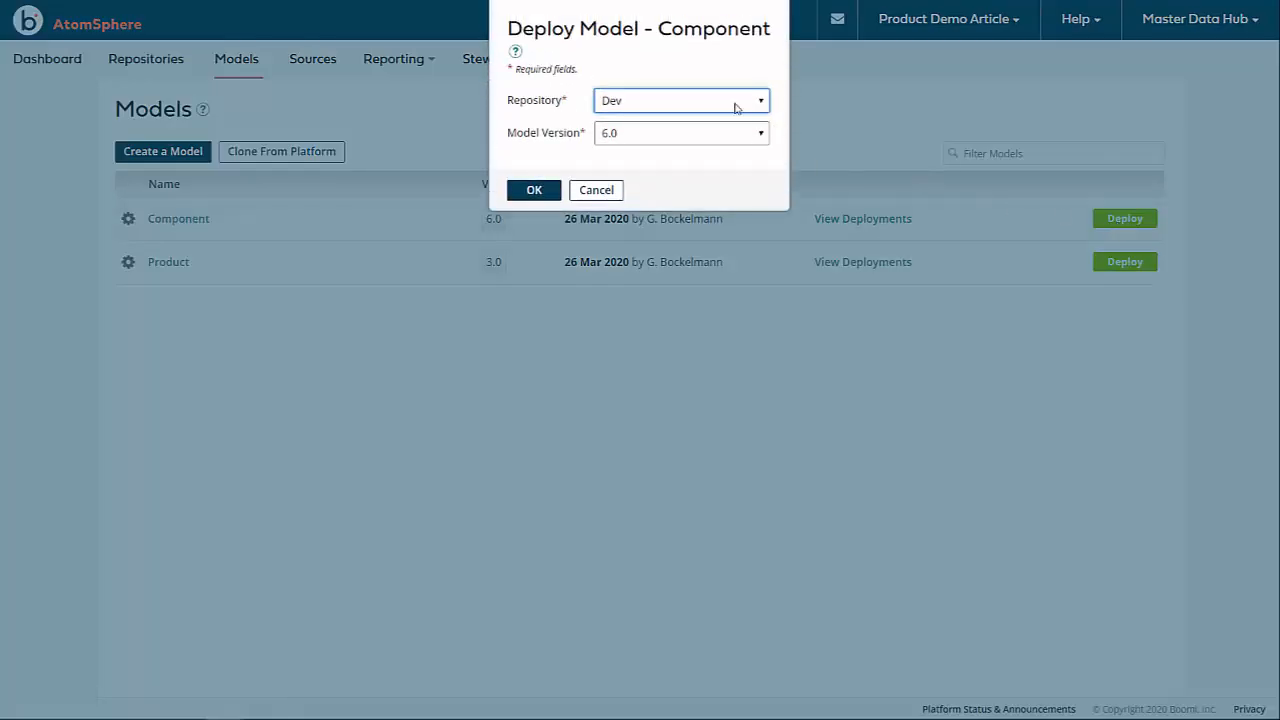
pyautogui.click(534, 192)
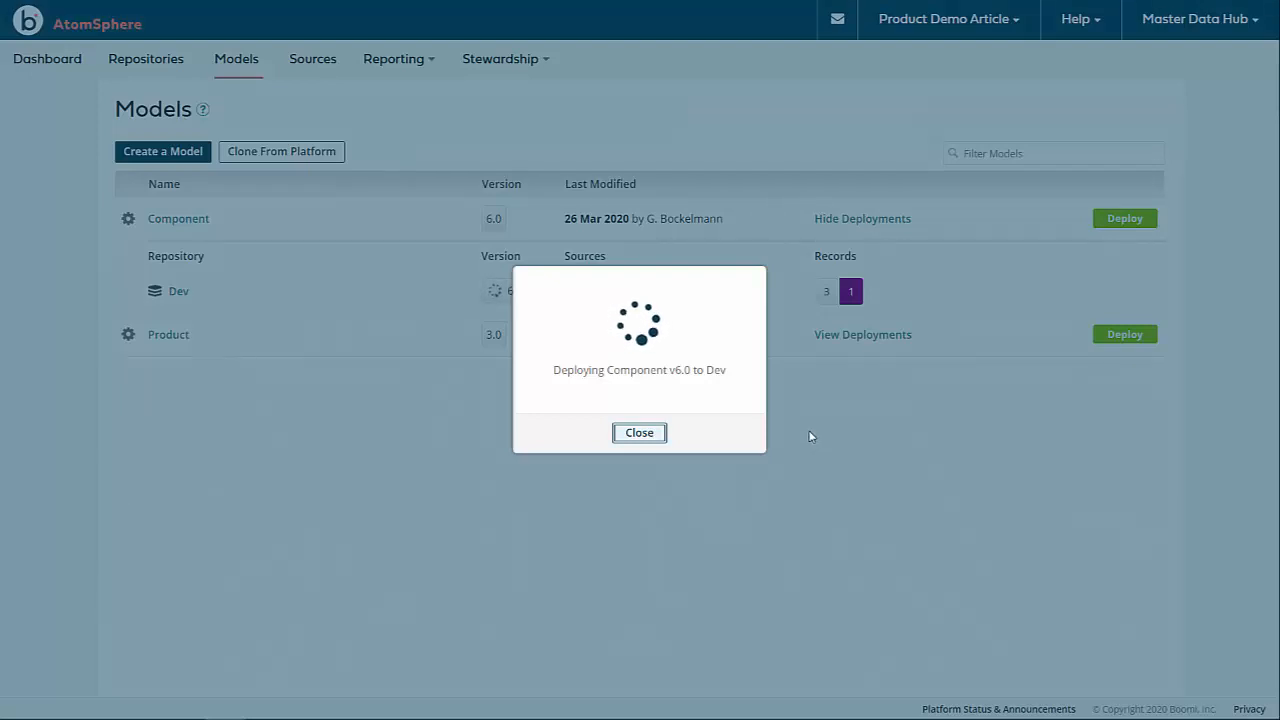
pyautogui.click(638, 433)
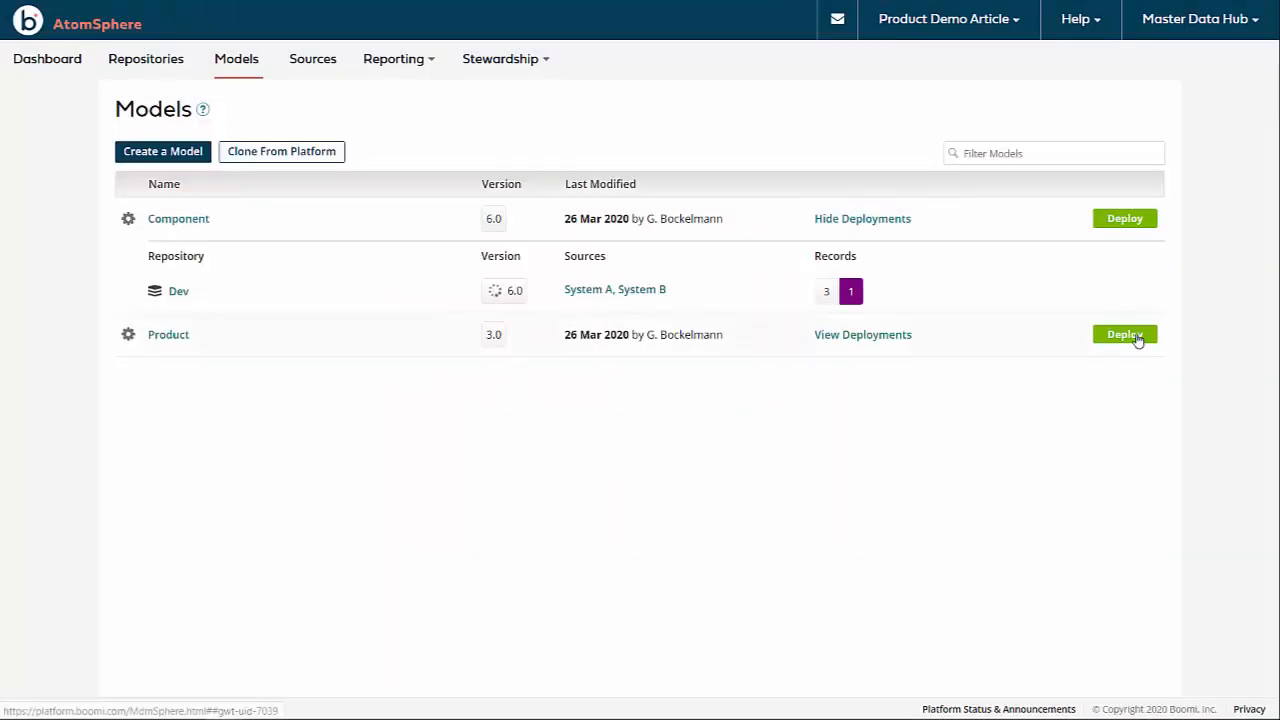
# Deploy version 3.0 of the Product model to the Dev repository
pyautogui.click(1125, 334)
pyautogui.click(681, 118)
pyautogui.click(640, 137)
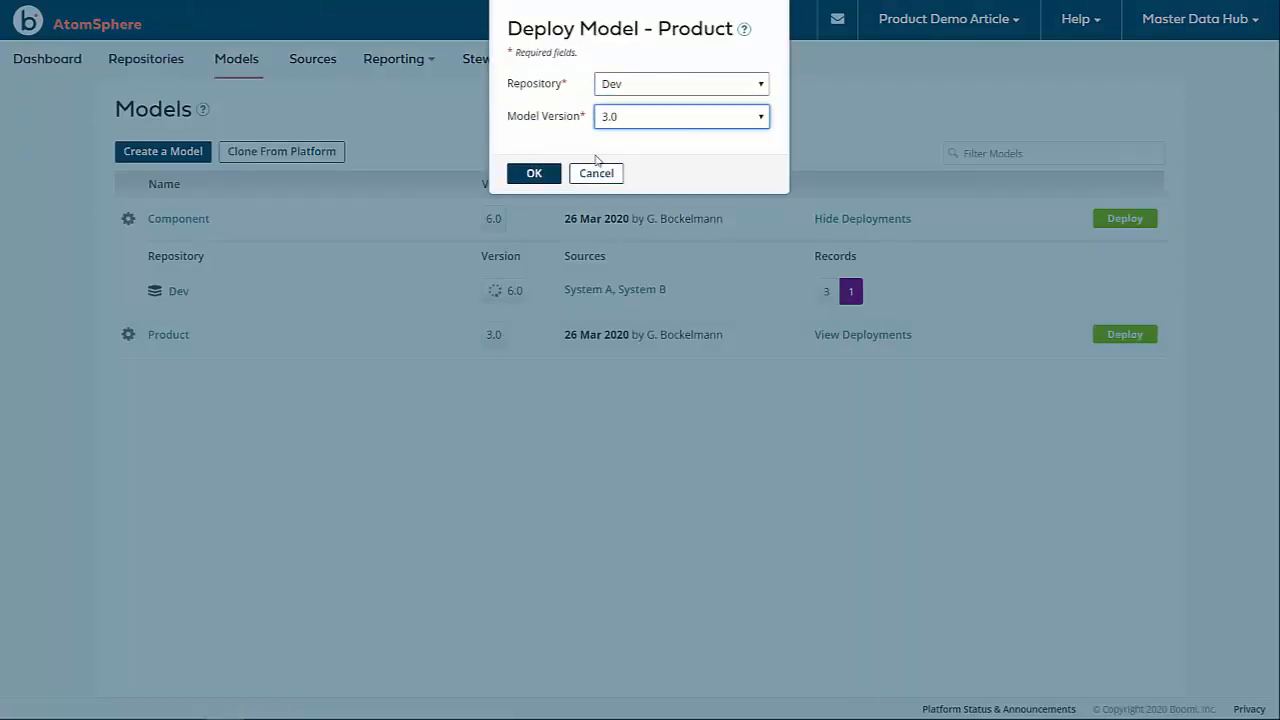
pyautogui.click(534, 173)
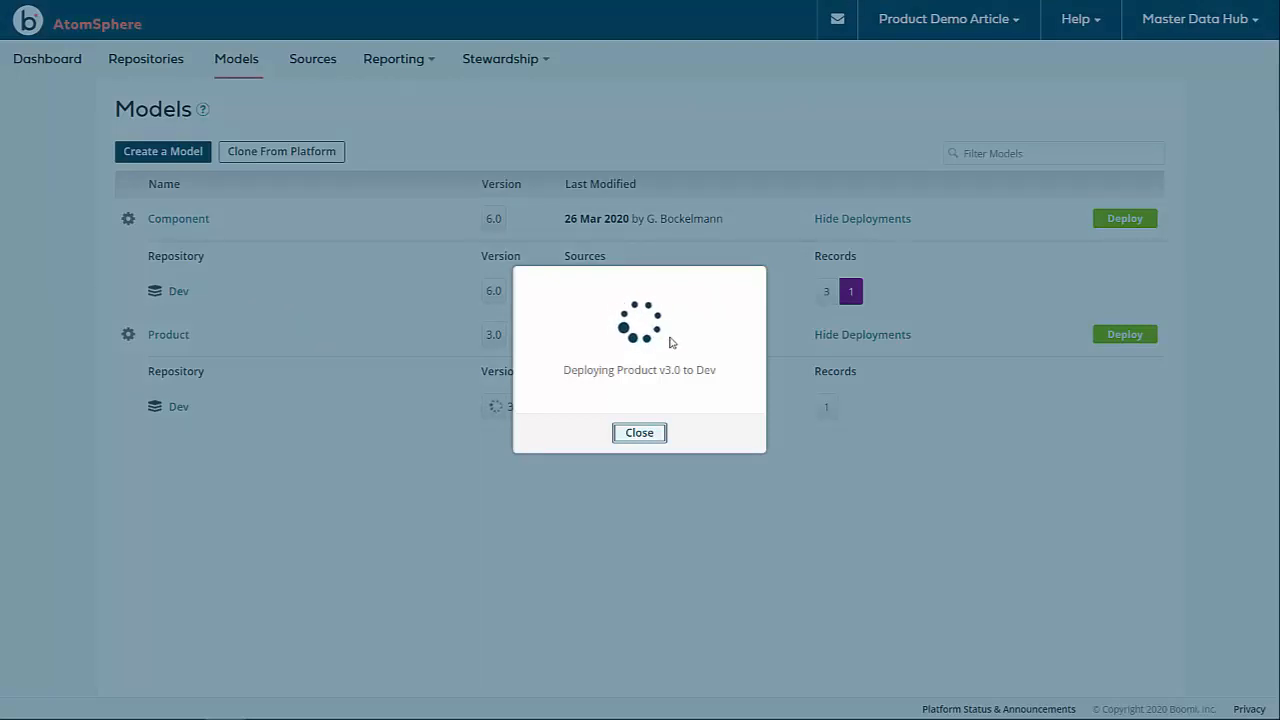
pyautogui.click(633, 437)
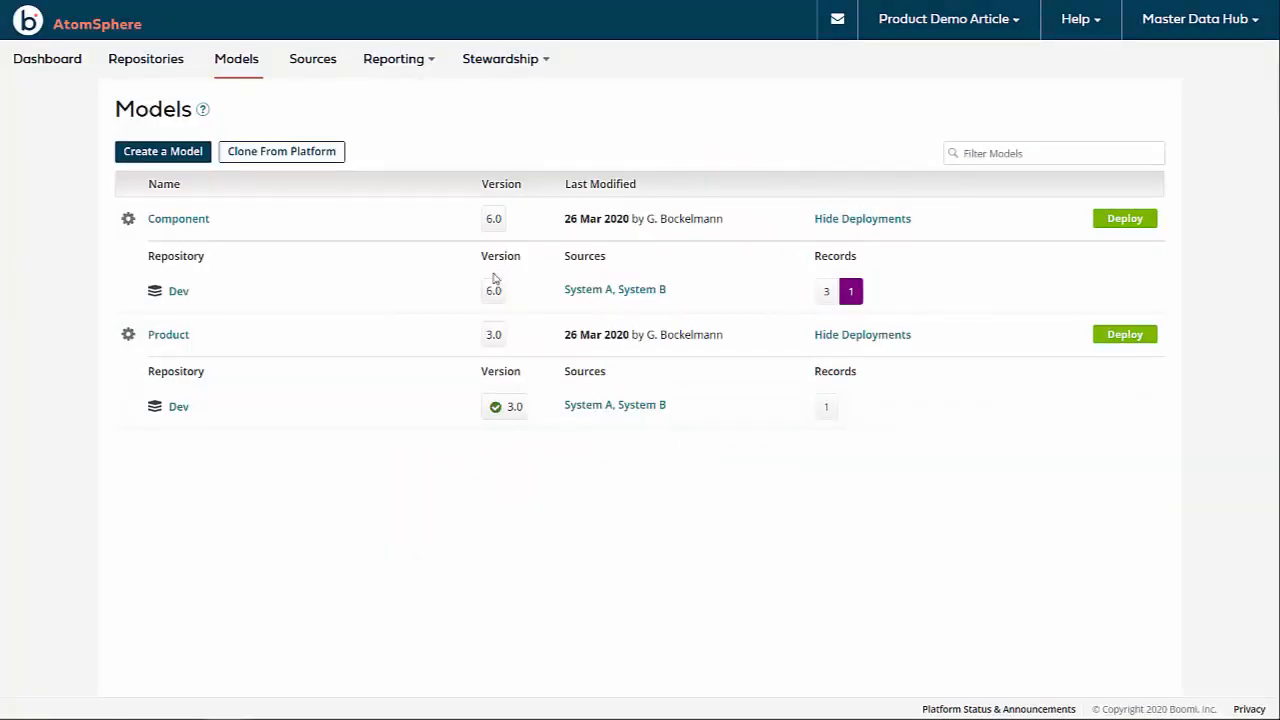
# Review the quarantine reason for the Power Supply entry in the Component domain and resubmit the entity
pyautogui.click(492, 58)
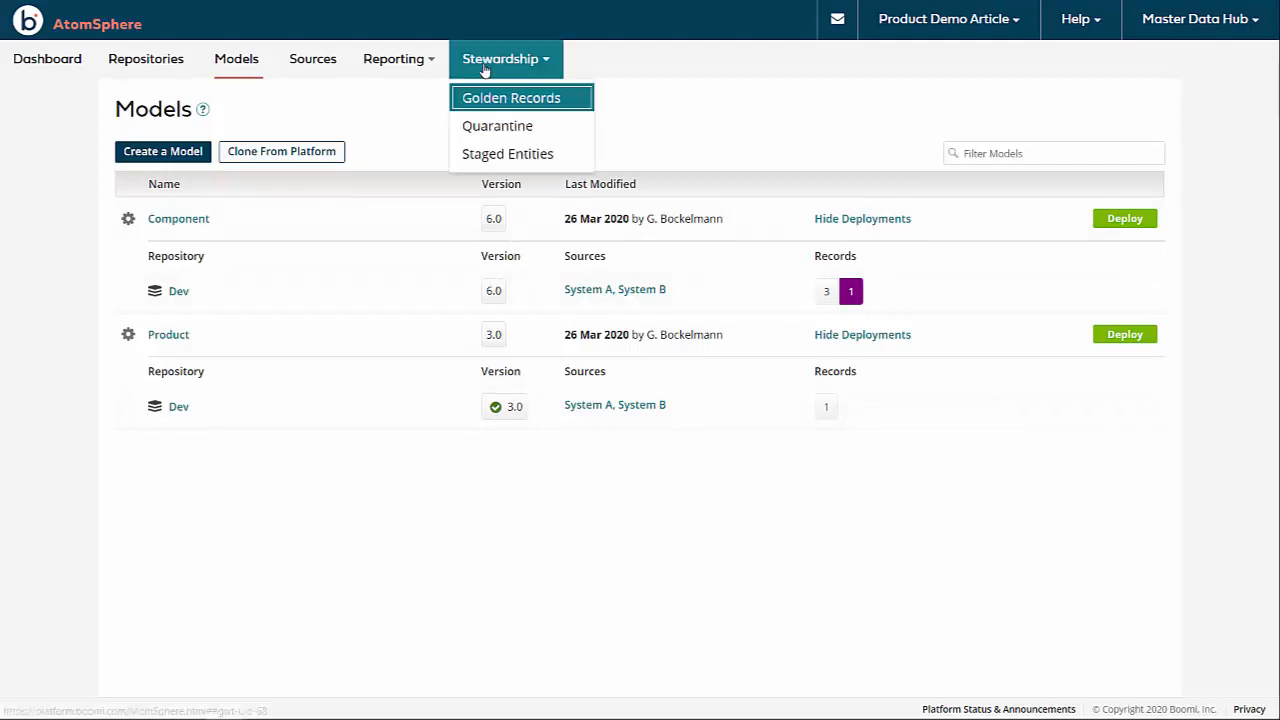
pyautogui.click(495, 126)
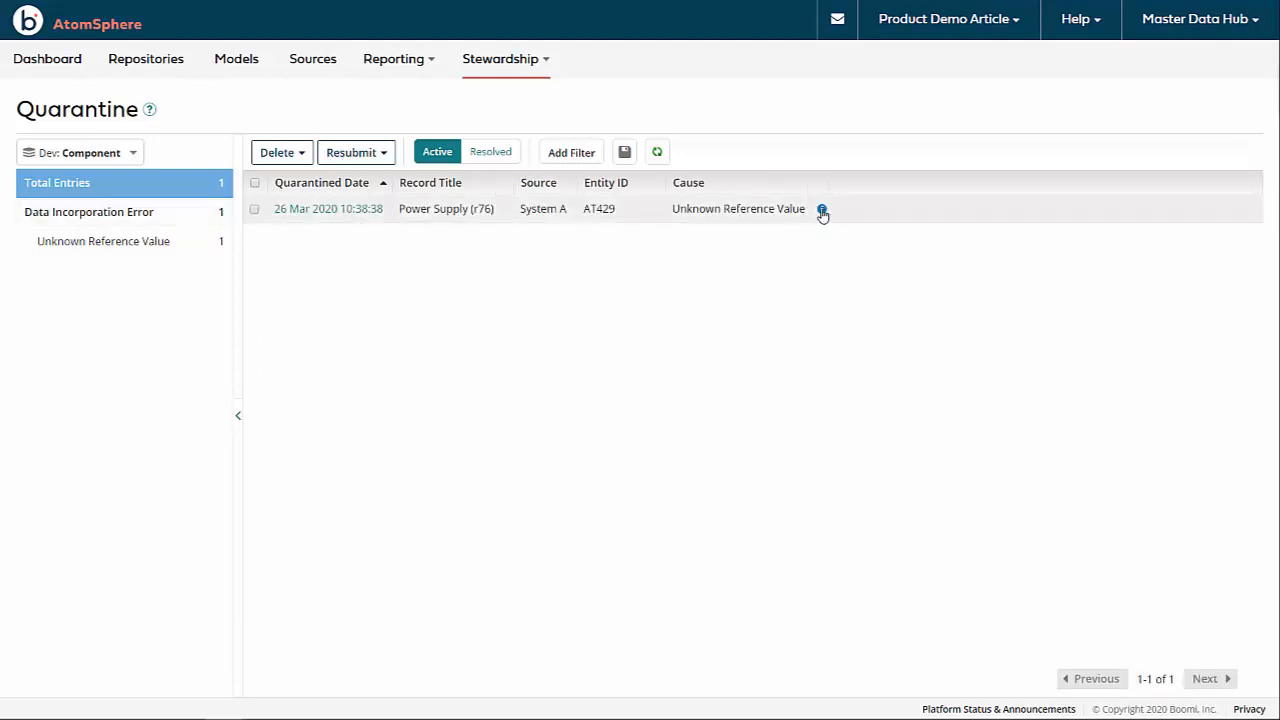
pyautogui.click(324, 208)
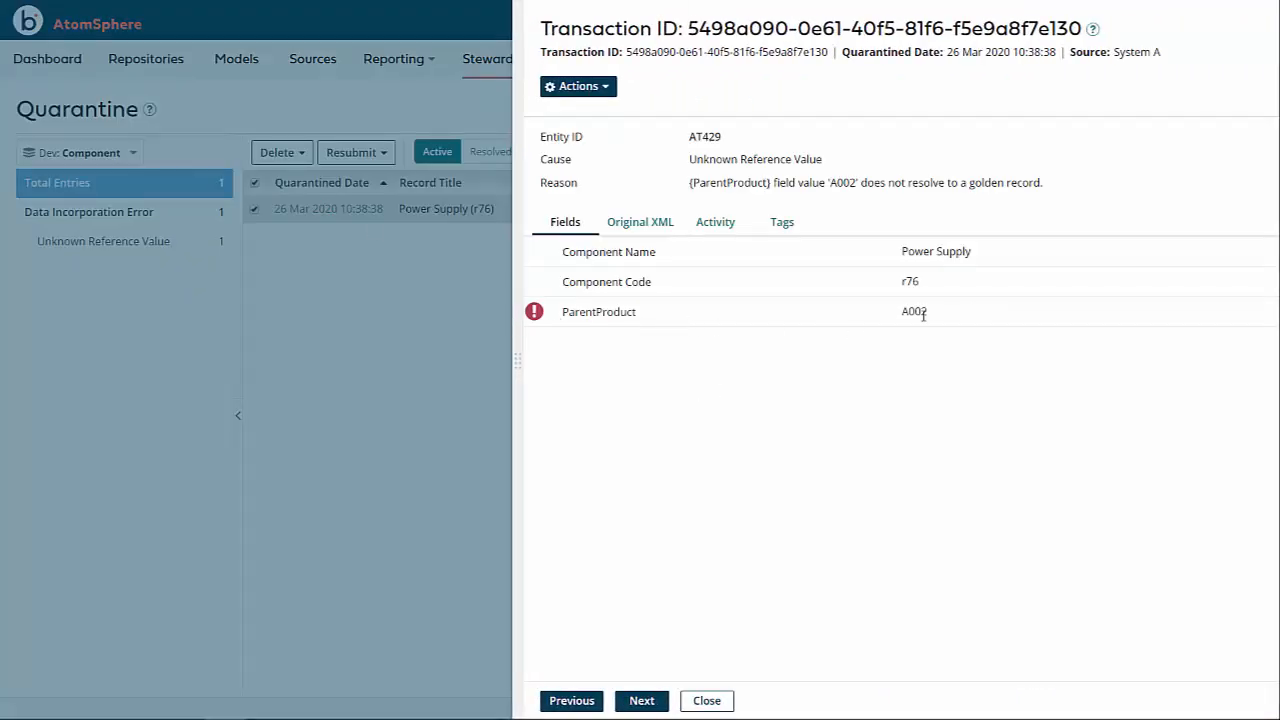
pyautogui.moveTo(857, 184); pyautogui.dragTo(1036, 197)
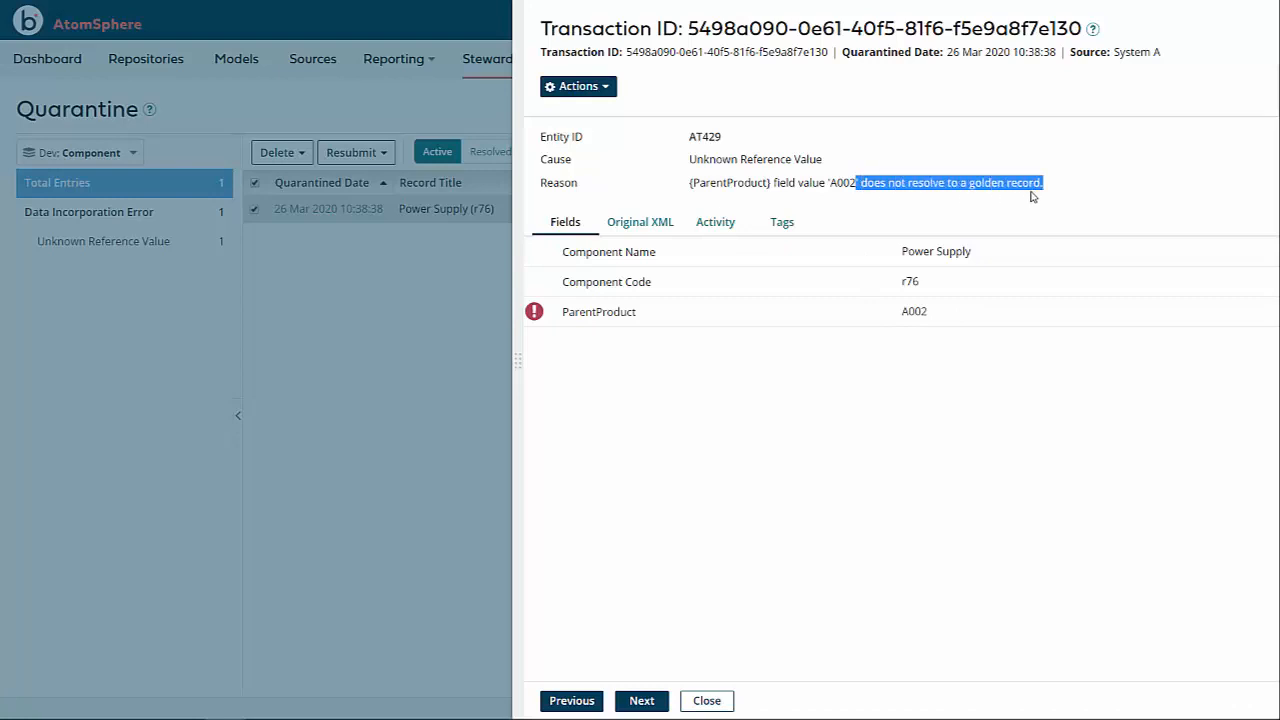
pyautogui.click(589, 90)
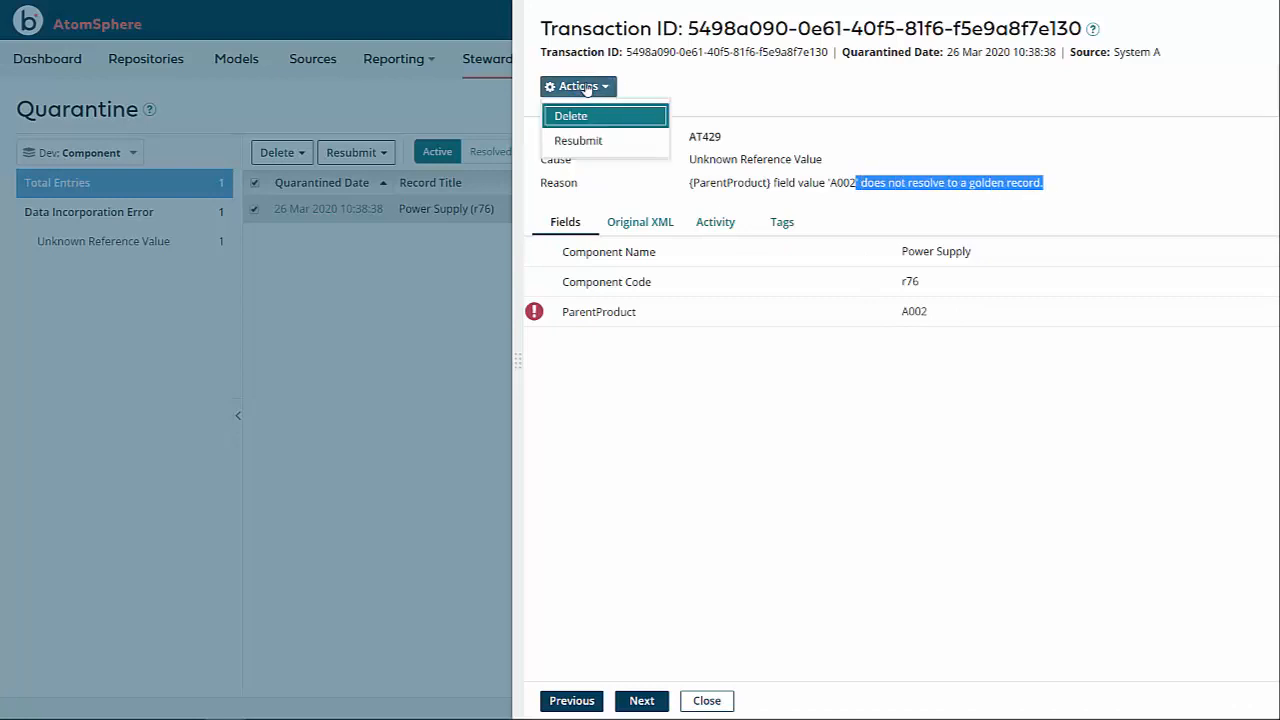
pyautogui.click(585, 140)
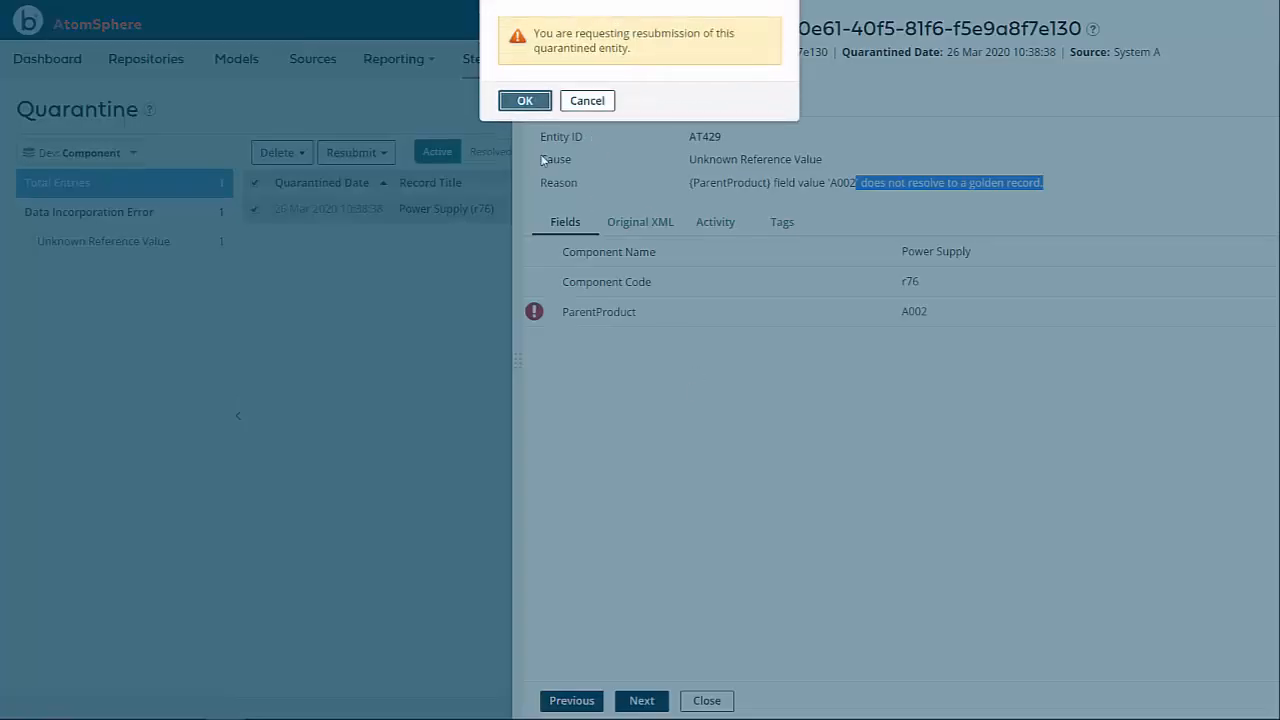
pyautogui.click(524, 101)
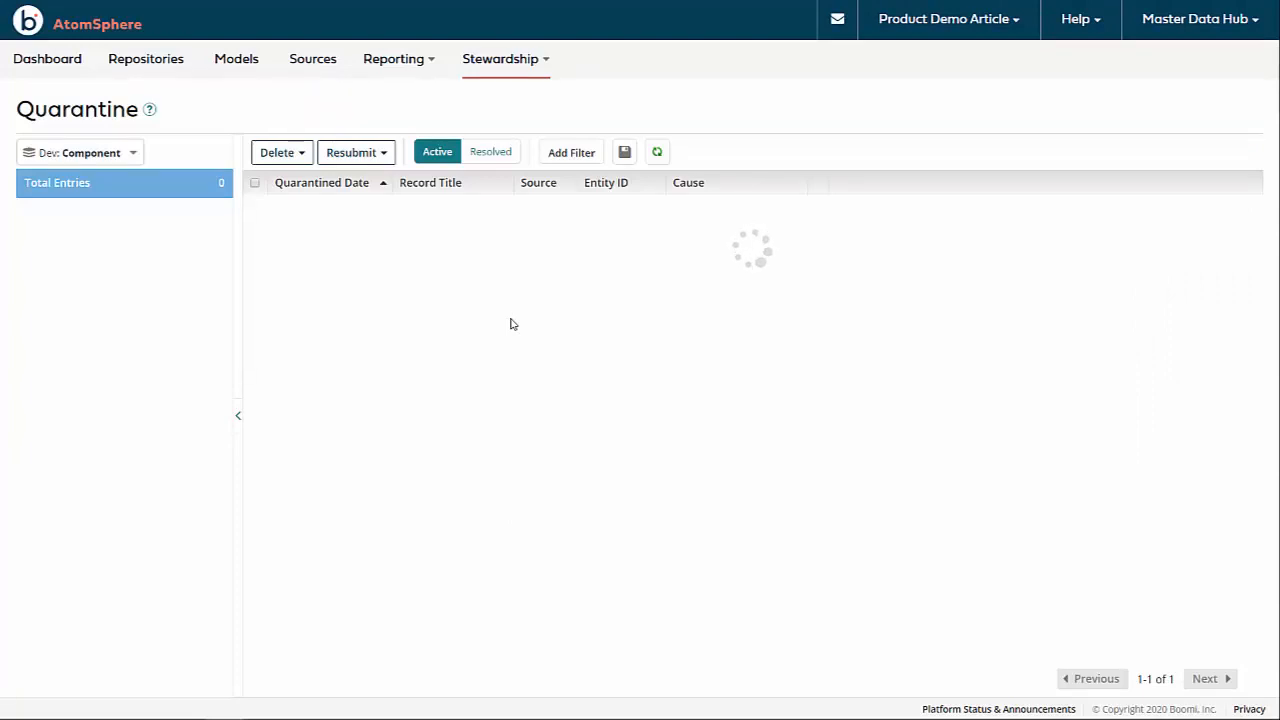
# Open the Power Supply golden record and inspect the source contributions for its ParentProduct field
pyautogui.click(500, 59)
pyautogui.click(478, 97)
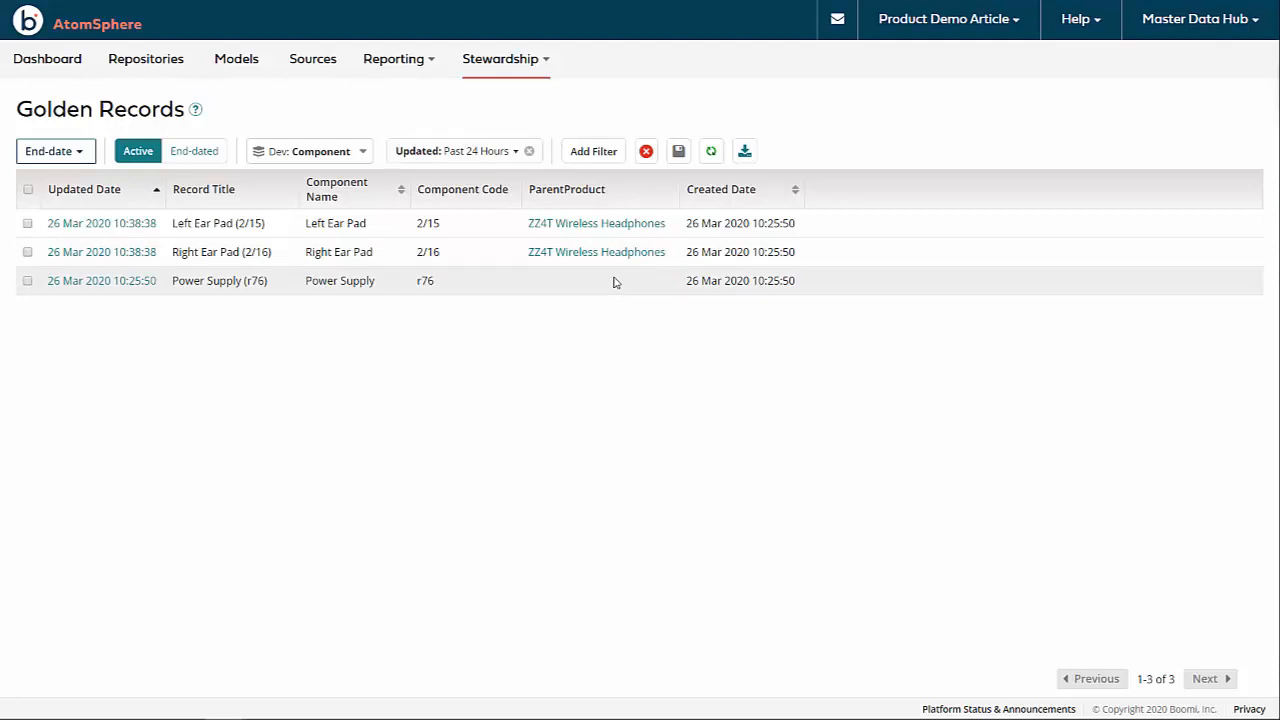
pyautogui.click(114, 289)
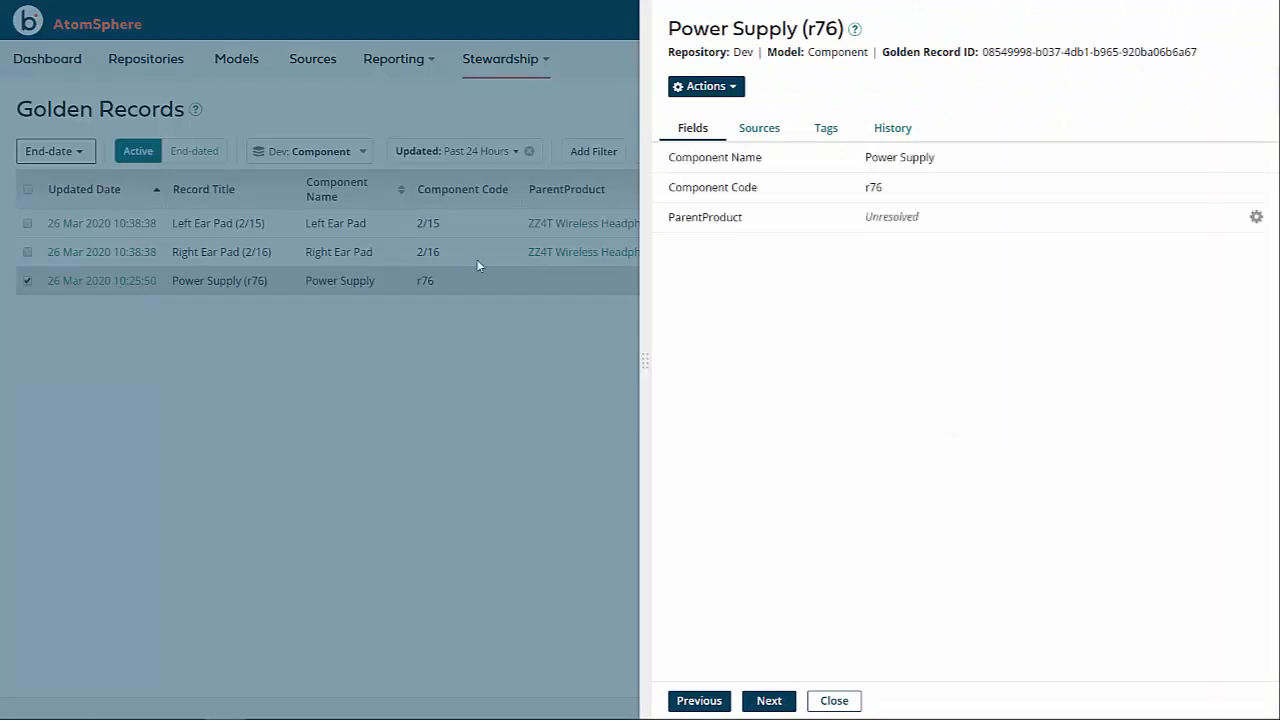
pyautogui.moveTo(866, 217); pyautogui.dragTo(921, 219)
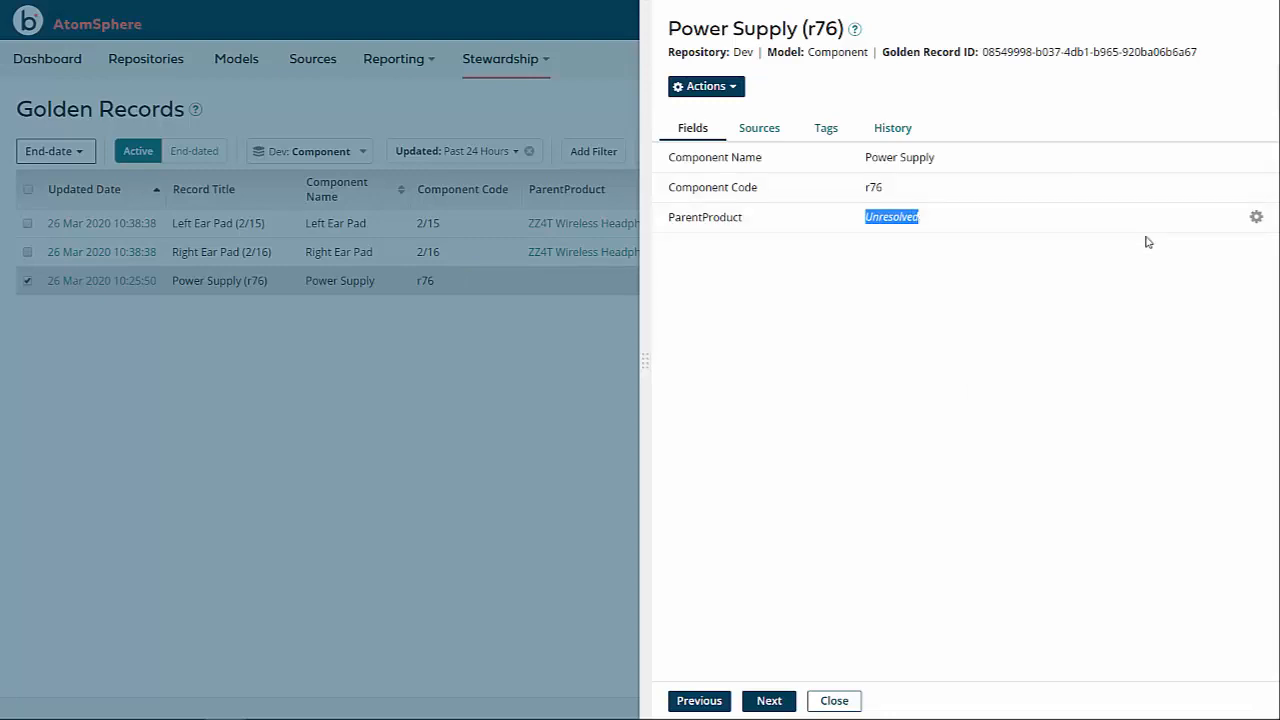
pyautogui.click(1255, 218)
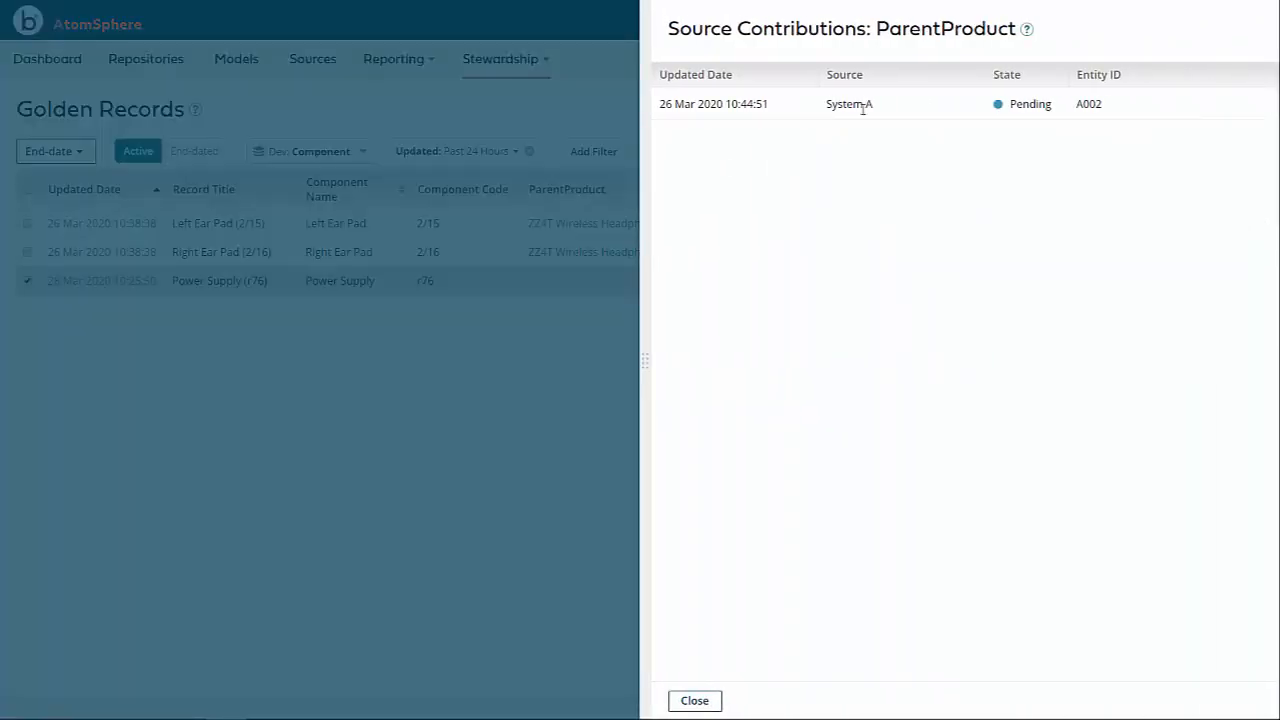
# Check the entity ID and source of the Power Supply record's ParentProduct contribution, and close the record
pyautogui.moveTo(1076, 104); pyautogui.dragTo(1108, 110)
pyautogui.moveTo(834, 98); pyautogui.dragTo(884, 106)
pyautogui.click(398, 503)
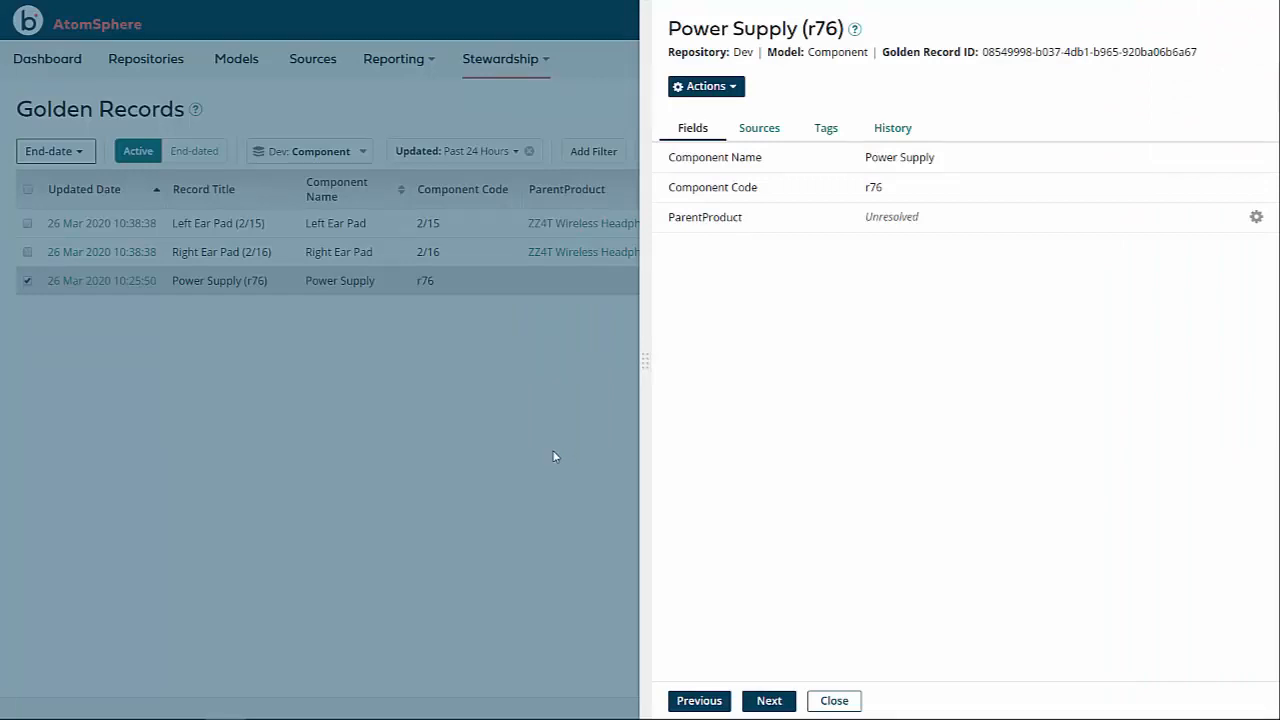
pyautogui.click(555, 457)
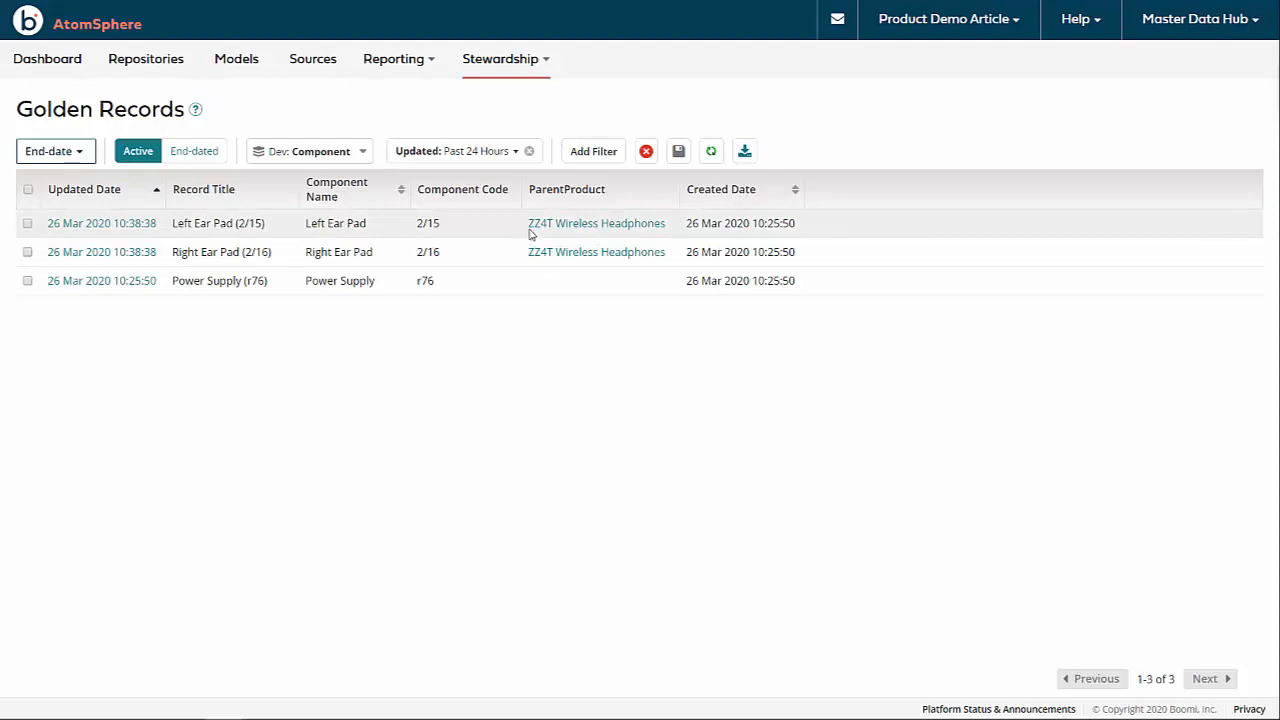
# Open the Left Ear Pad golden record, examine the state of its ParentProduct source contribution, and return to the records list
pyautogui.click(101, 224)
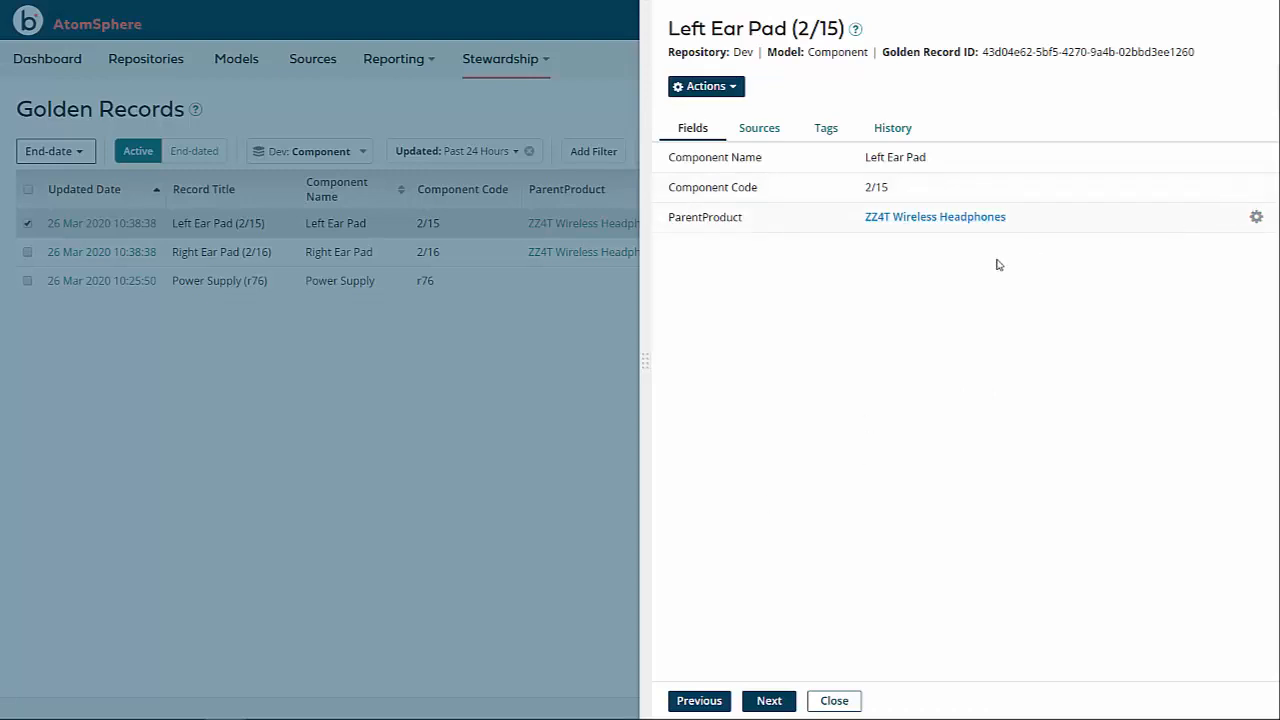
pyautogui.click(1255, 218)
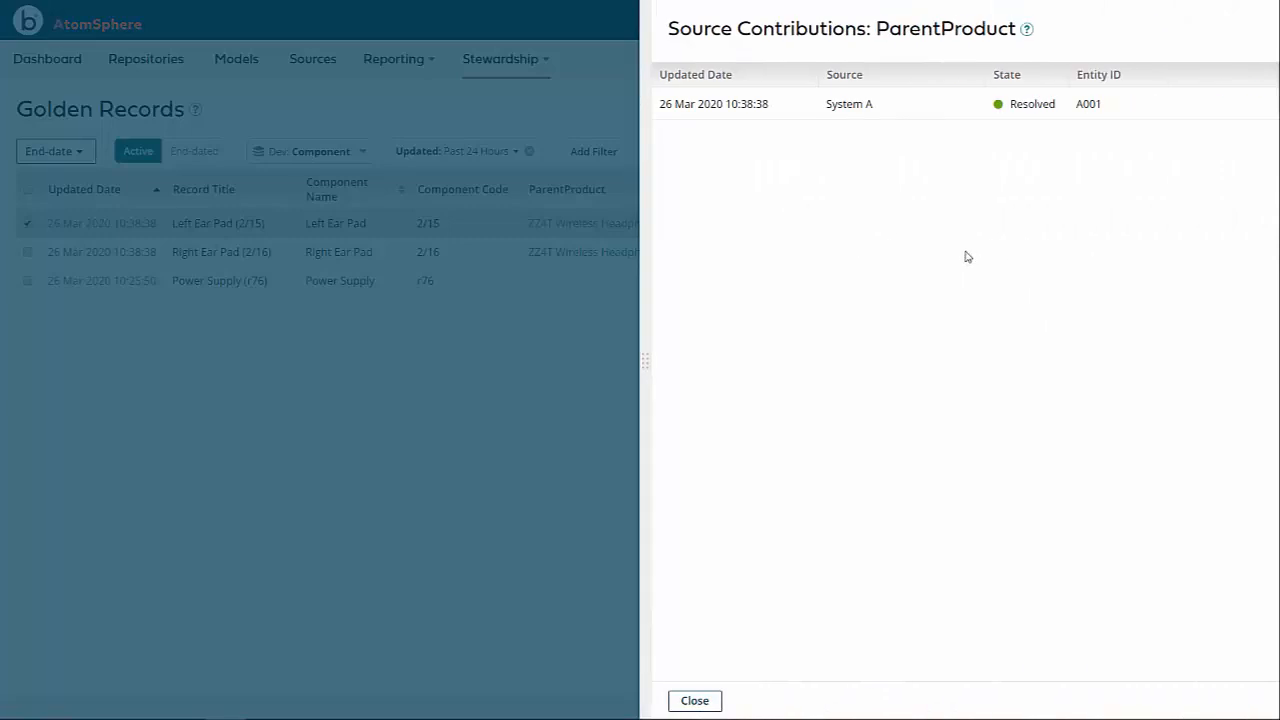
pyautogui.moveTo(1010, 104); pyautogui.dragTo(1057, 106)
pyautogui.click(367, 433)
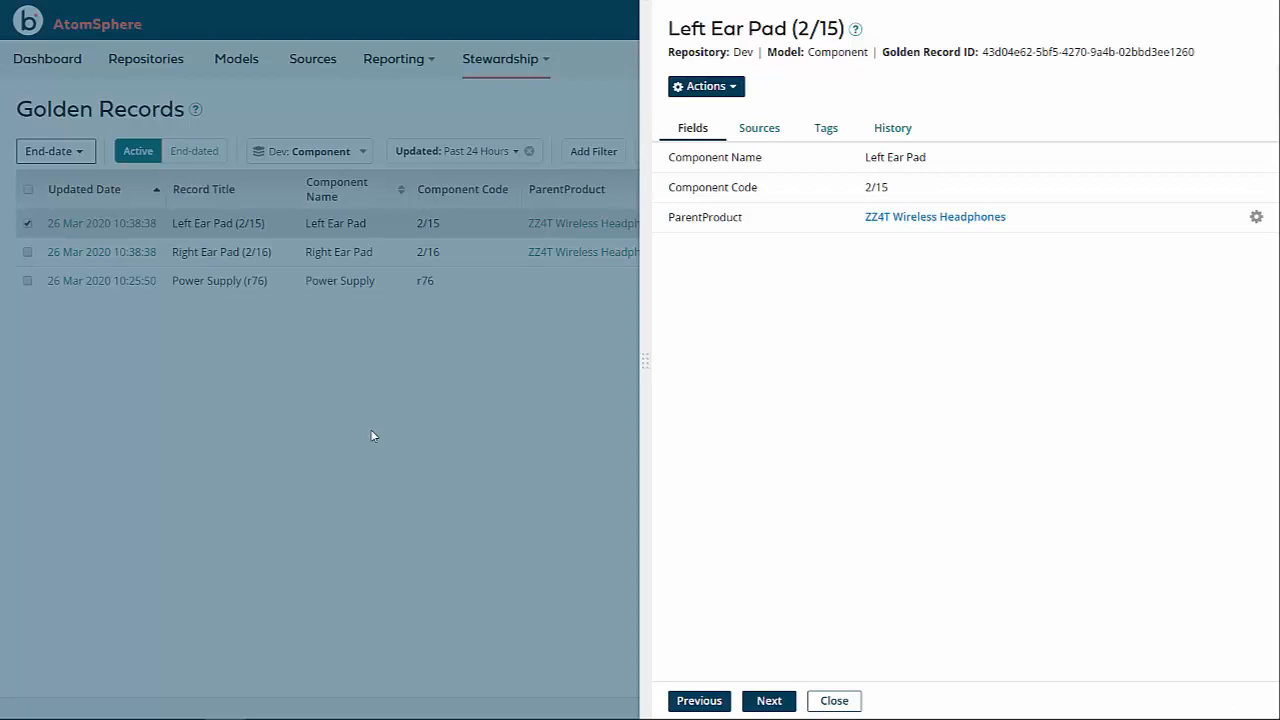
pyautogui.click(371, 436)
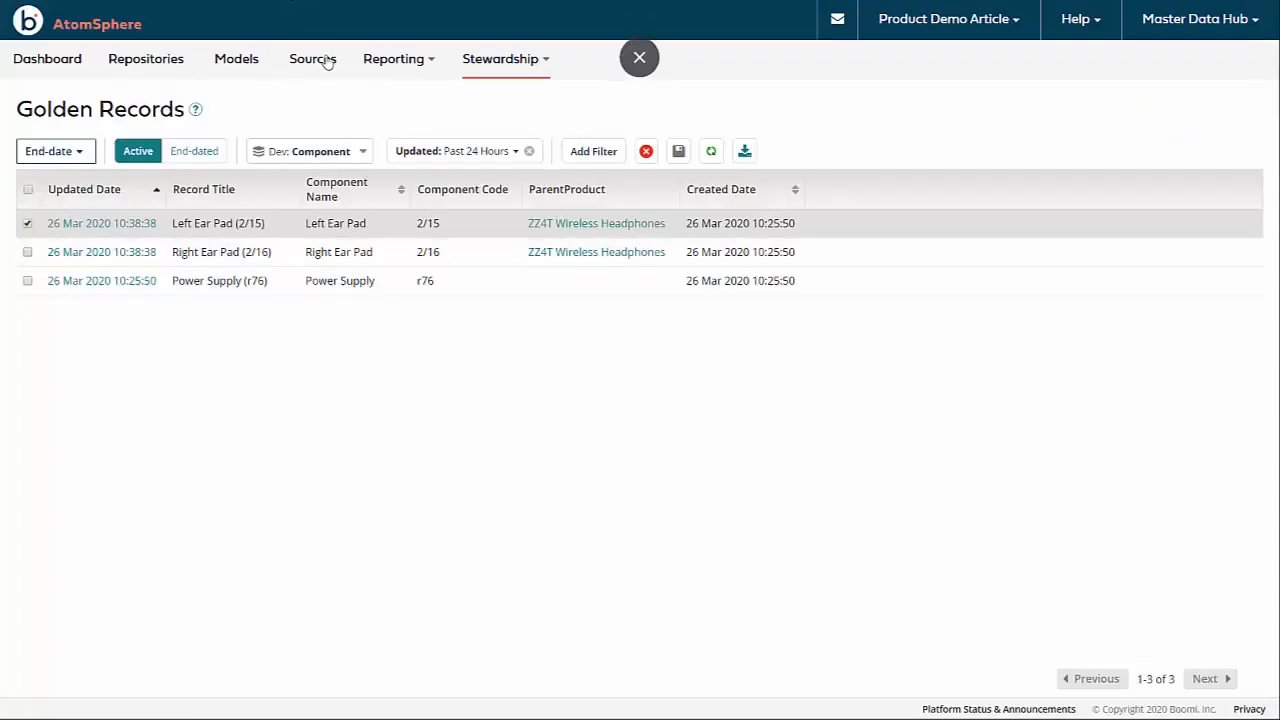